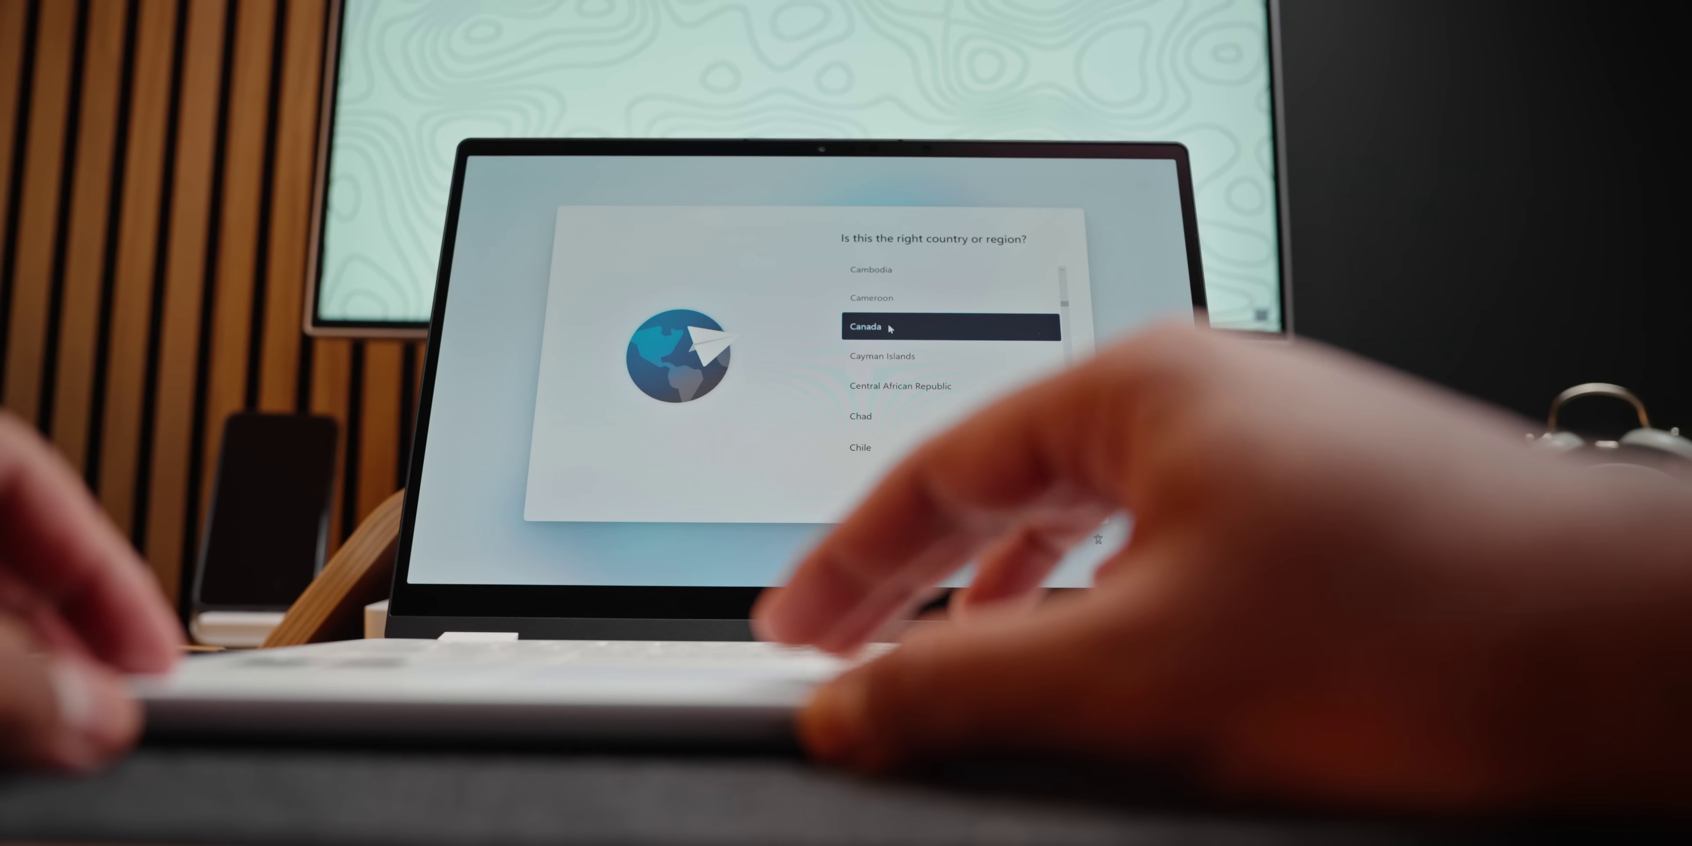
# Confirm Canada as the region, then open an administrator command prompt over the network screen.
pyautogui.press('Return')
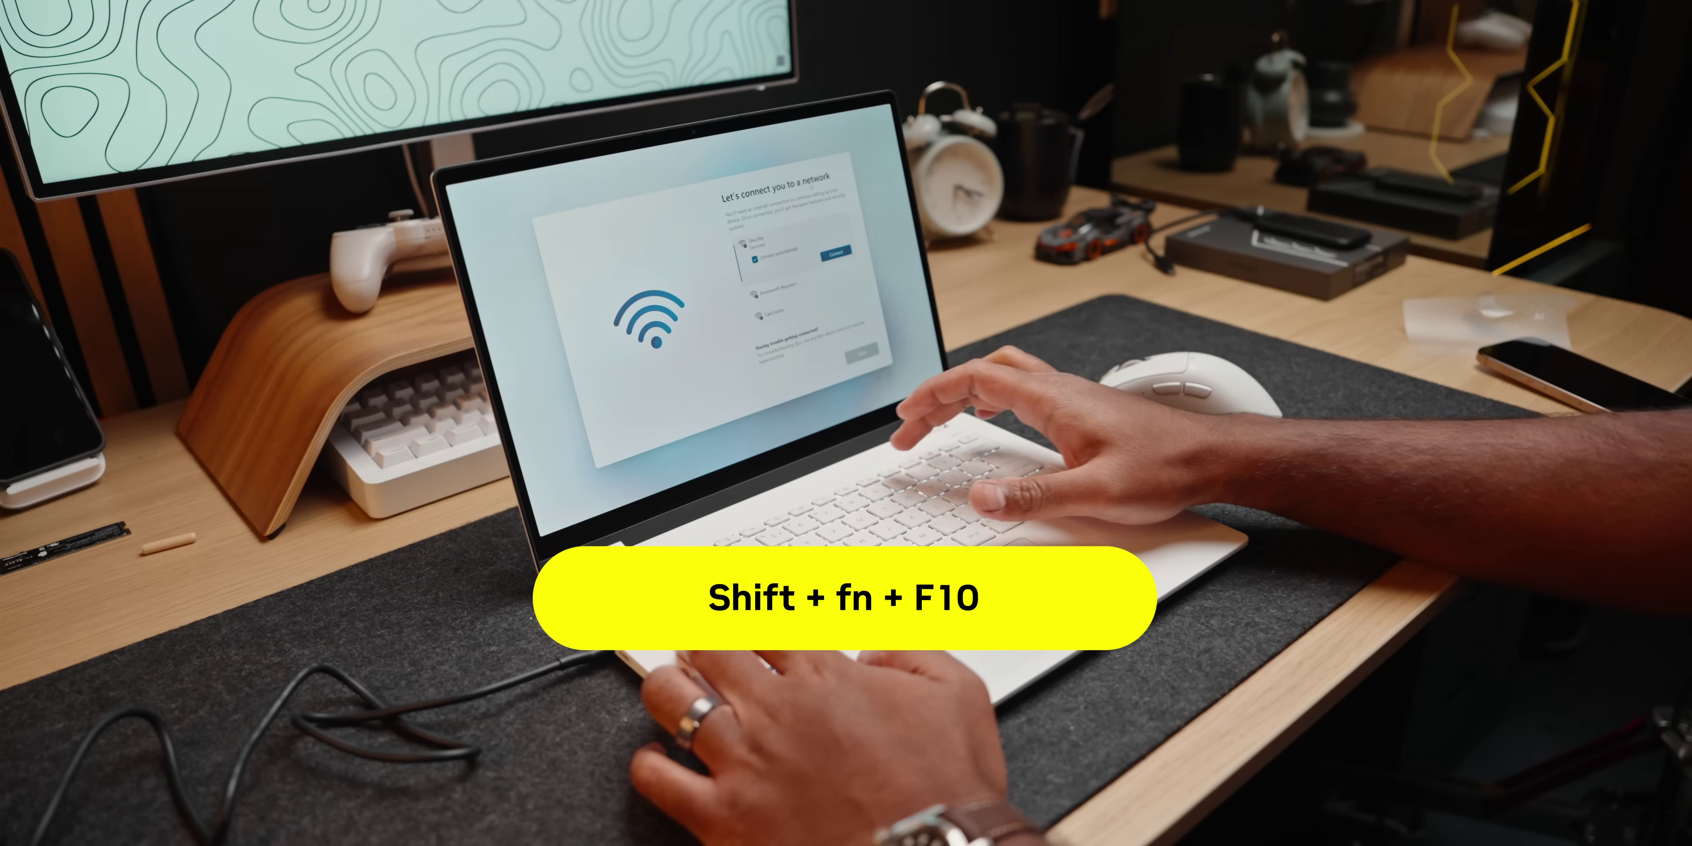
pyautogui.hotkey('shift', 'F10')
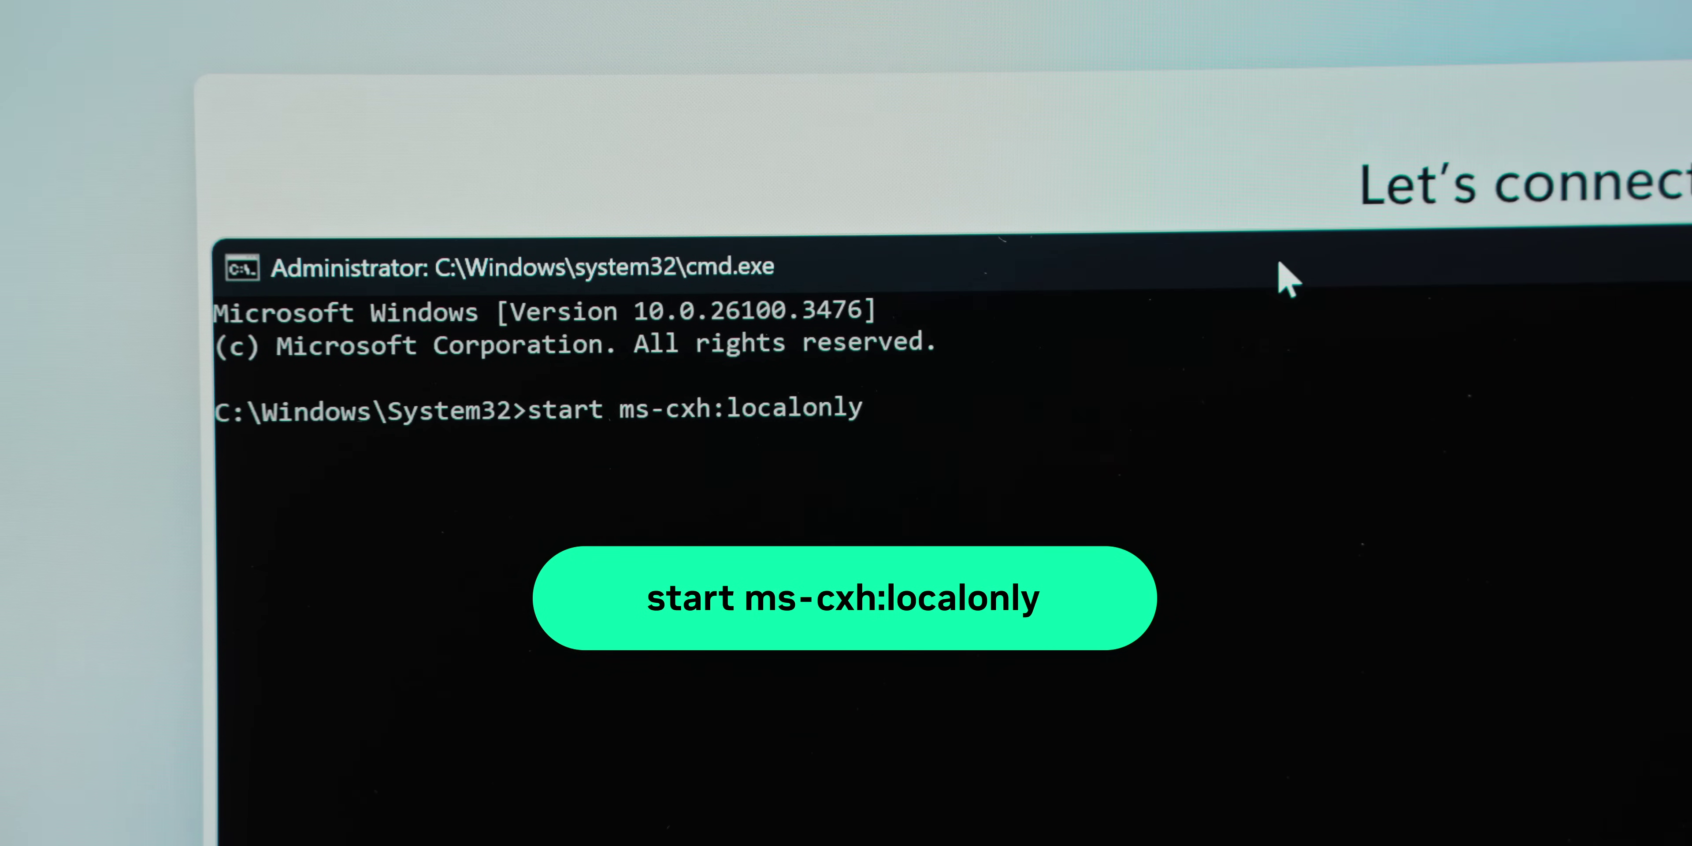
# Run start ms-cxh:localonly to create a local account, finish the privacy choices, and reach the desktop.
pyautogui.press('Return')
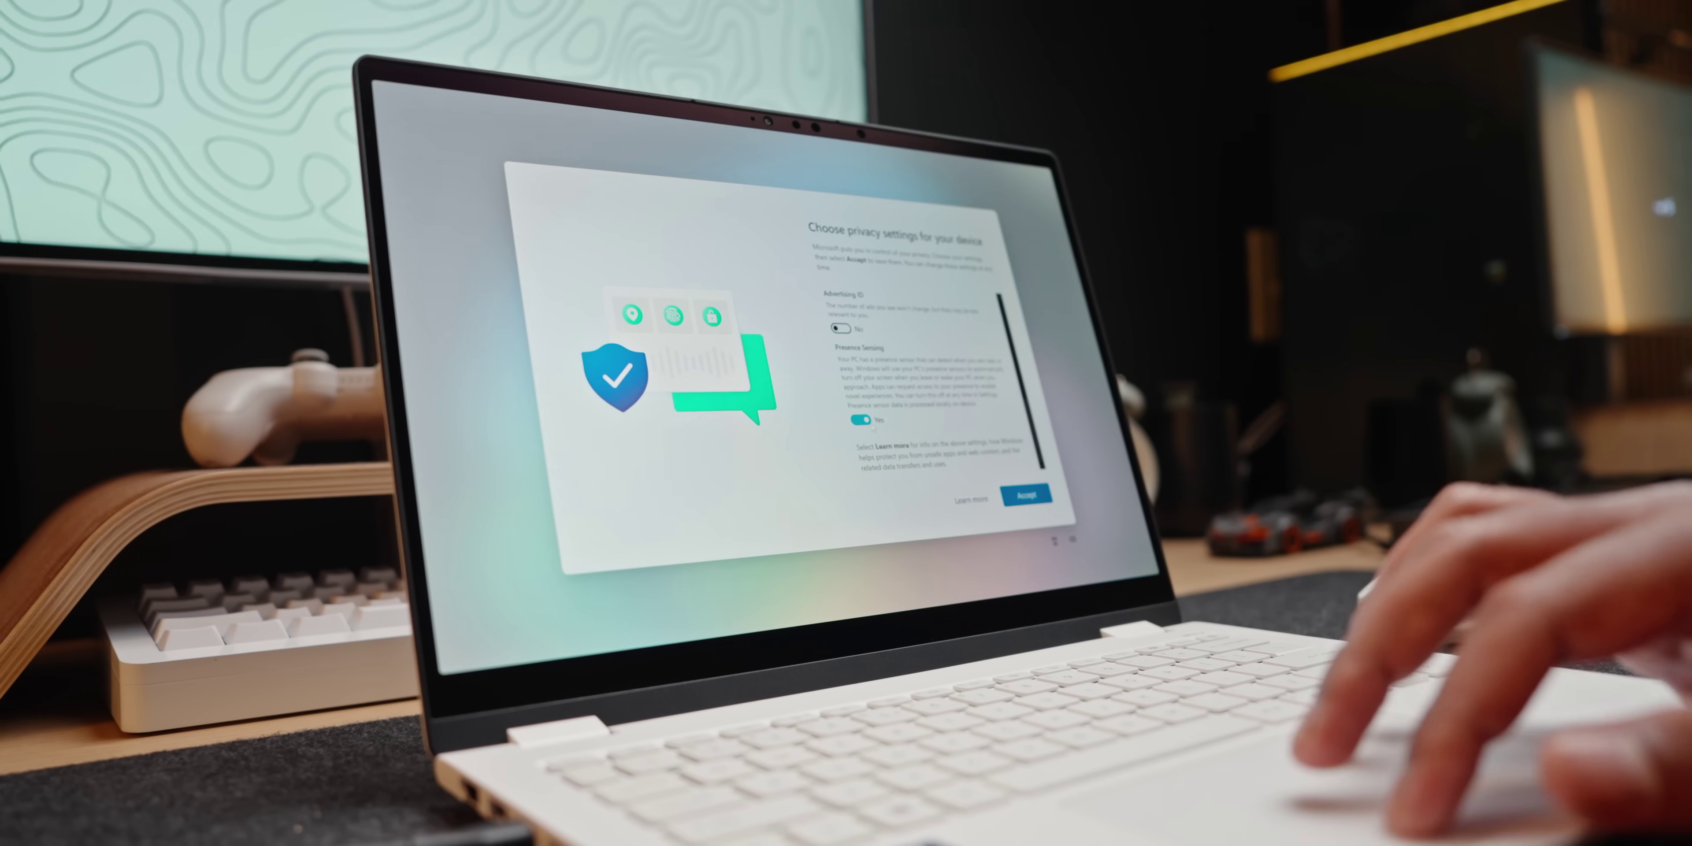
pyautogui.scroll(10, 919, 394)
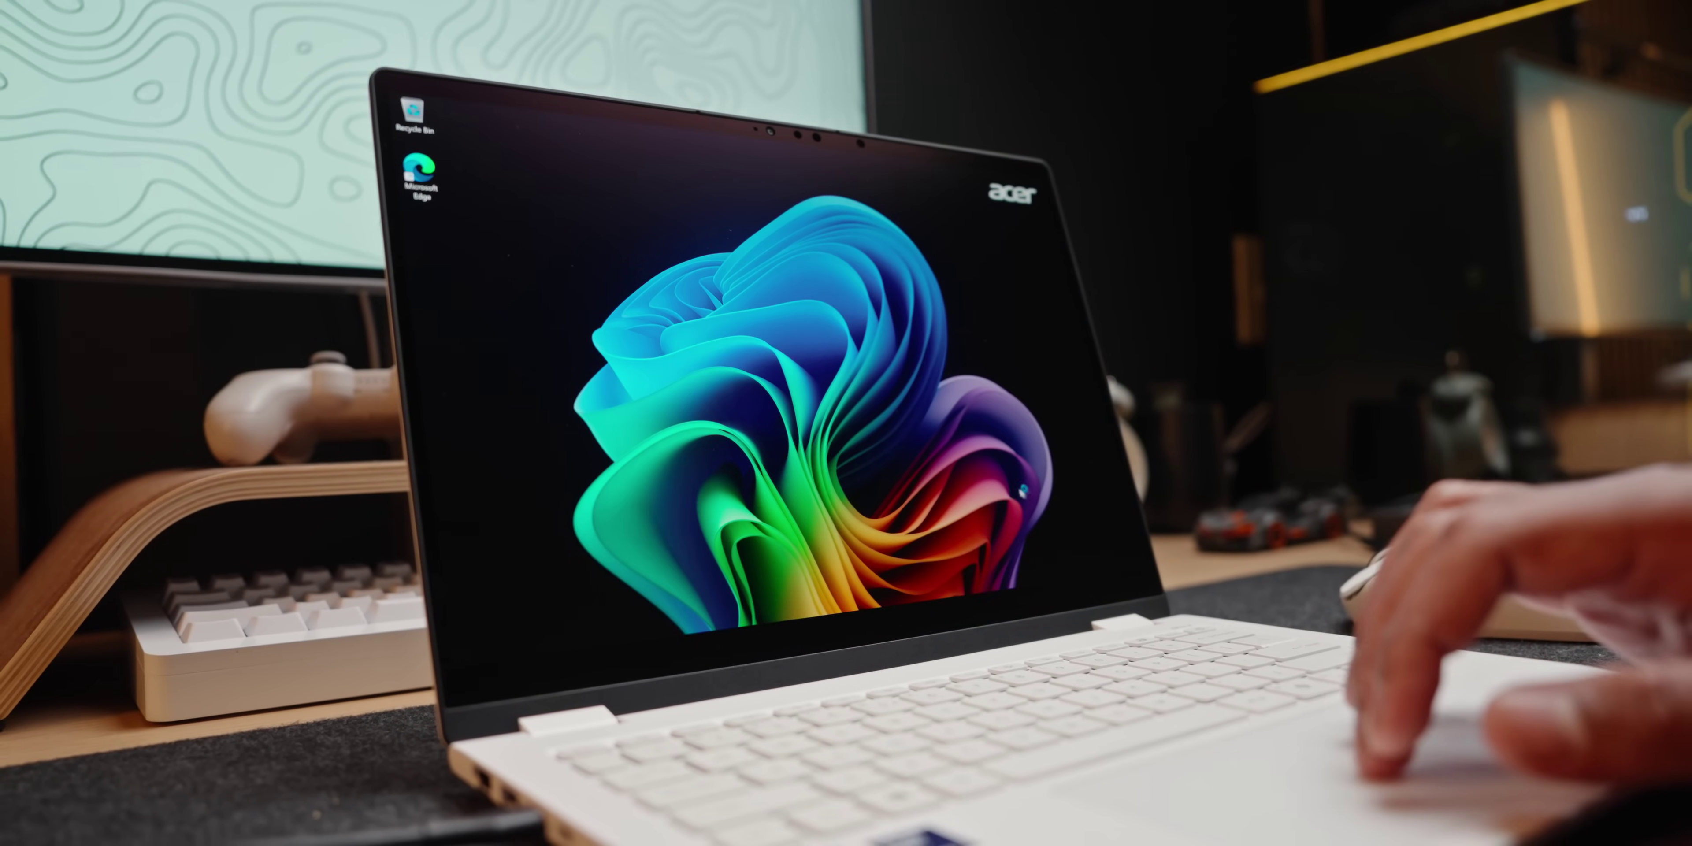
pyautogui.press('super')
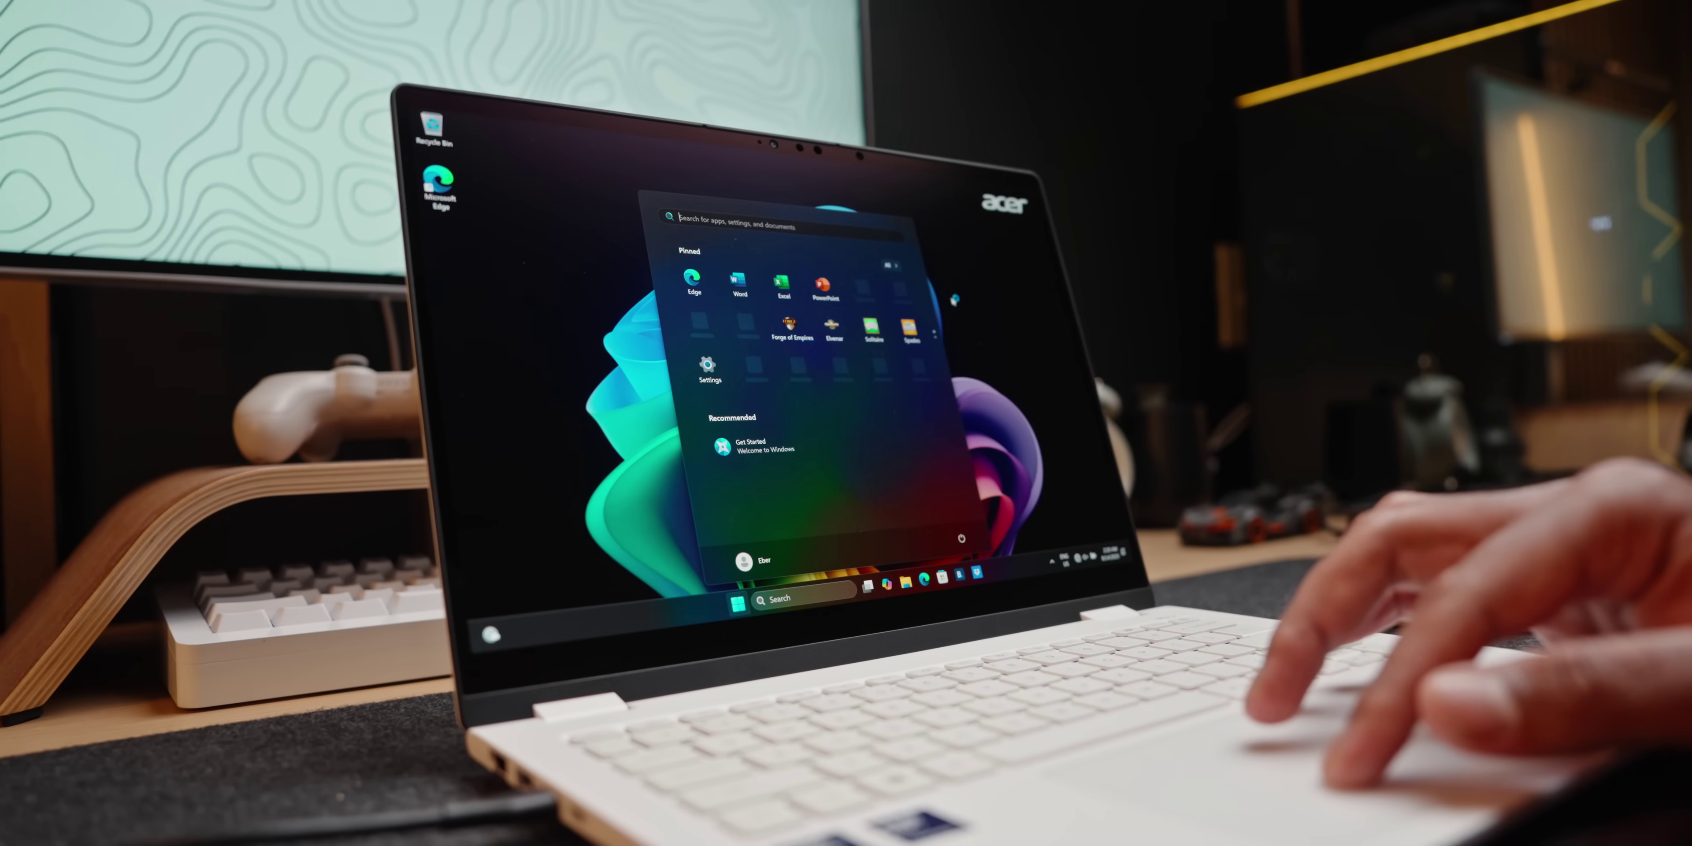
# Connect the laptop to a Wi-Fi network from Quick Settings.
pyautogui.press('super+a')
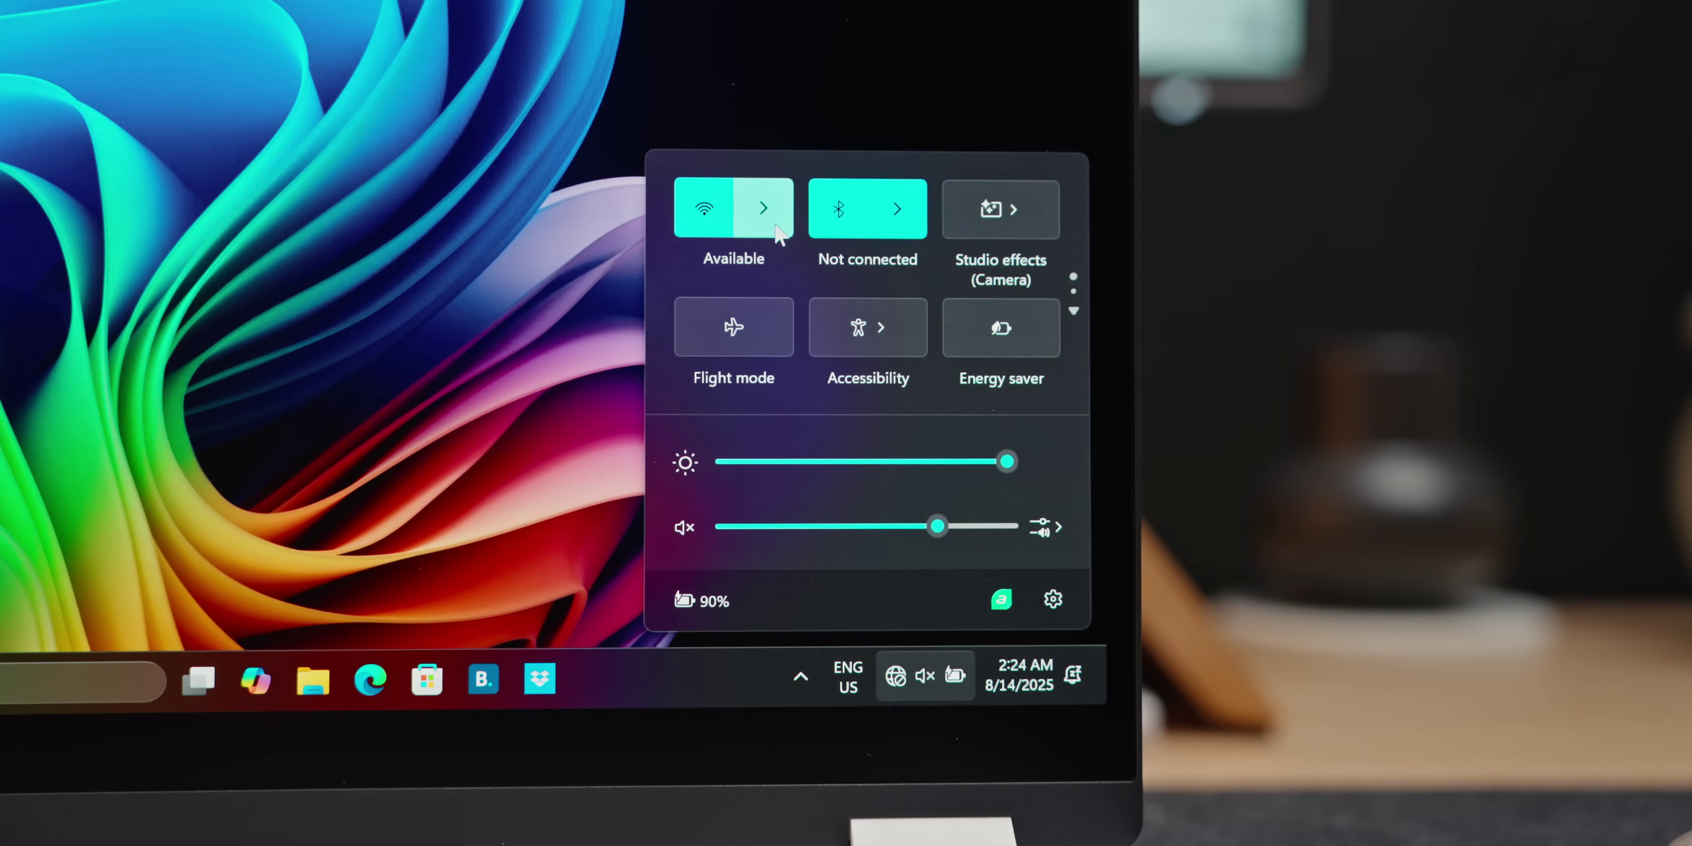
pyautogui.click(774, 222)
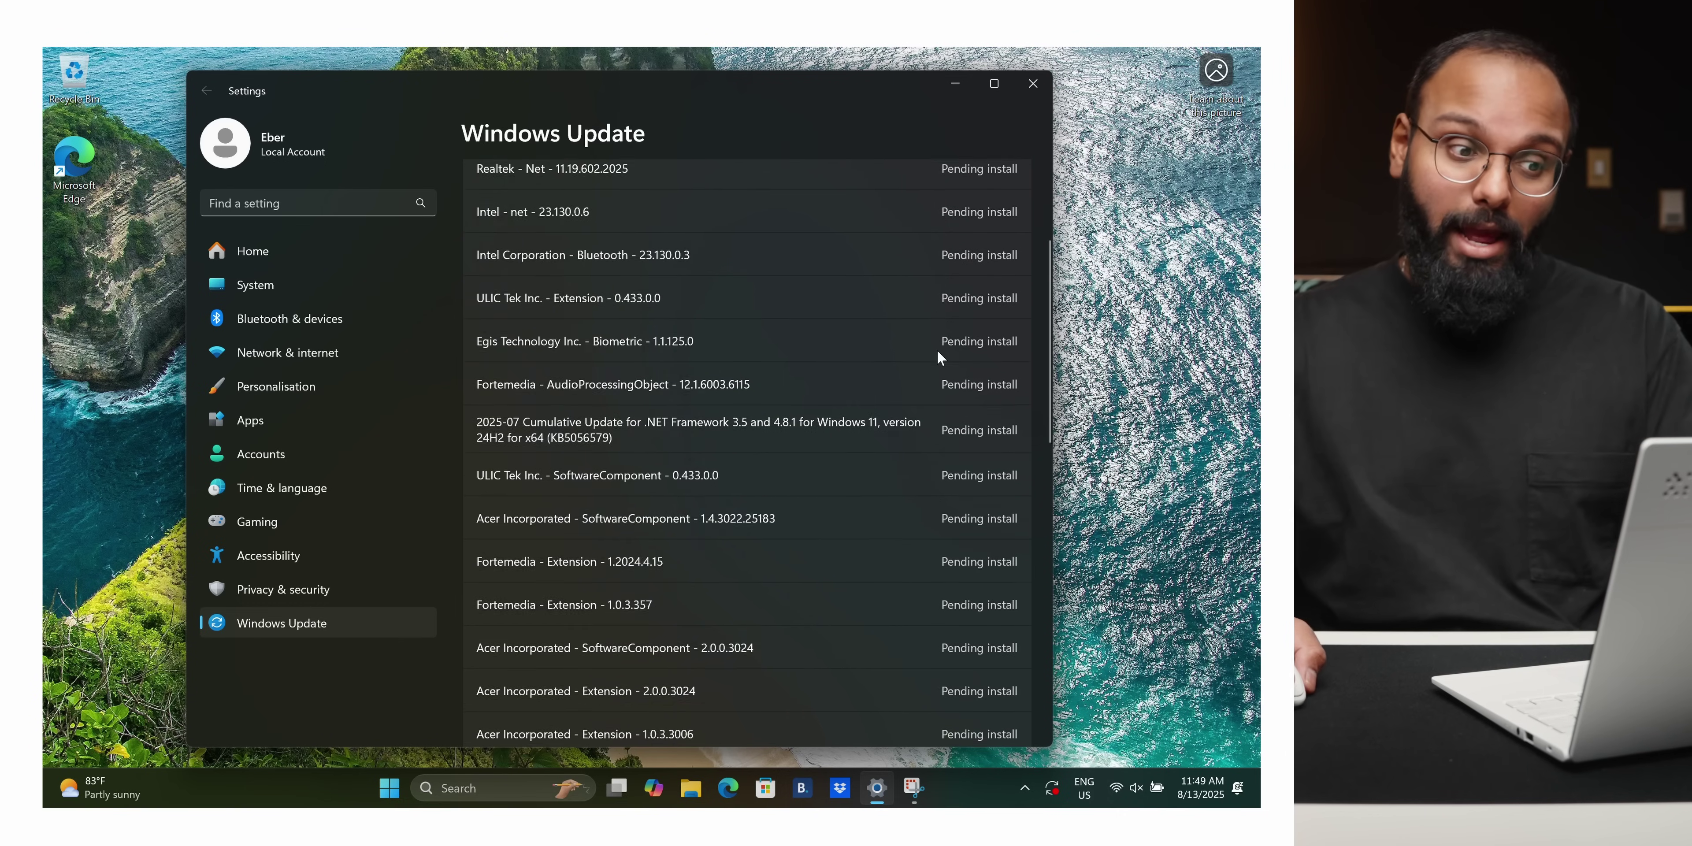
pyautogui.scroll(-7, 937, 352)
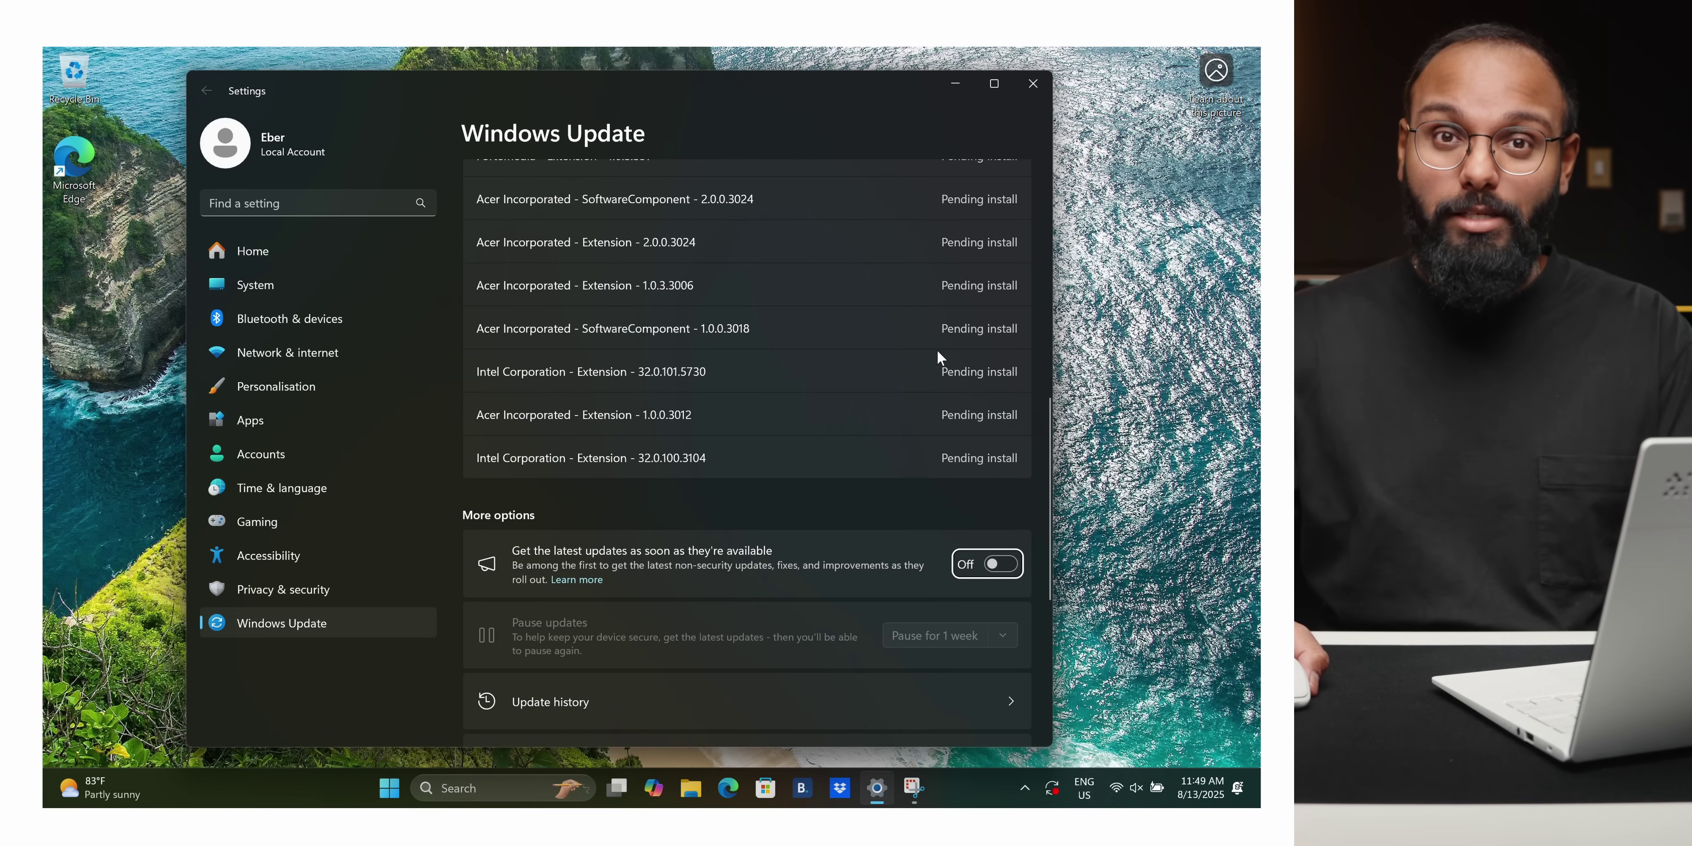
pyautogui.scroll(8, 937, 352)
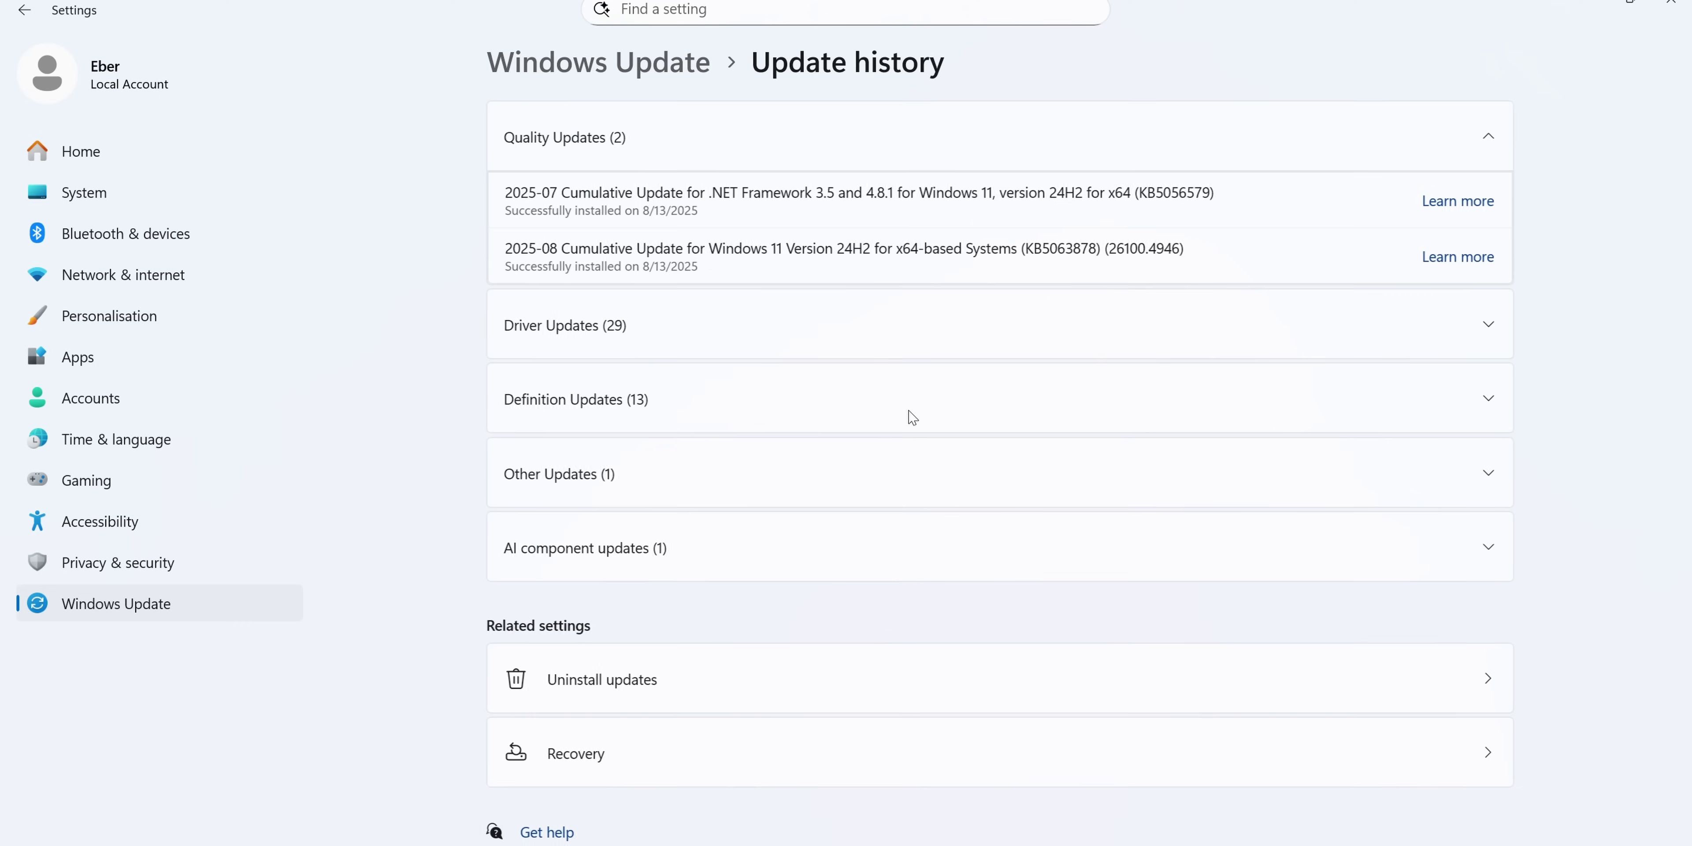
# Uninstall the KB5063878 security update from the installed updates list.
pyautogui.click(859, 680)
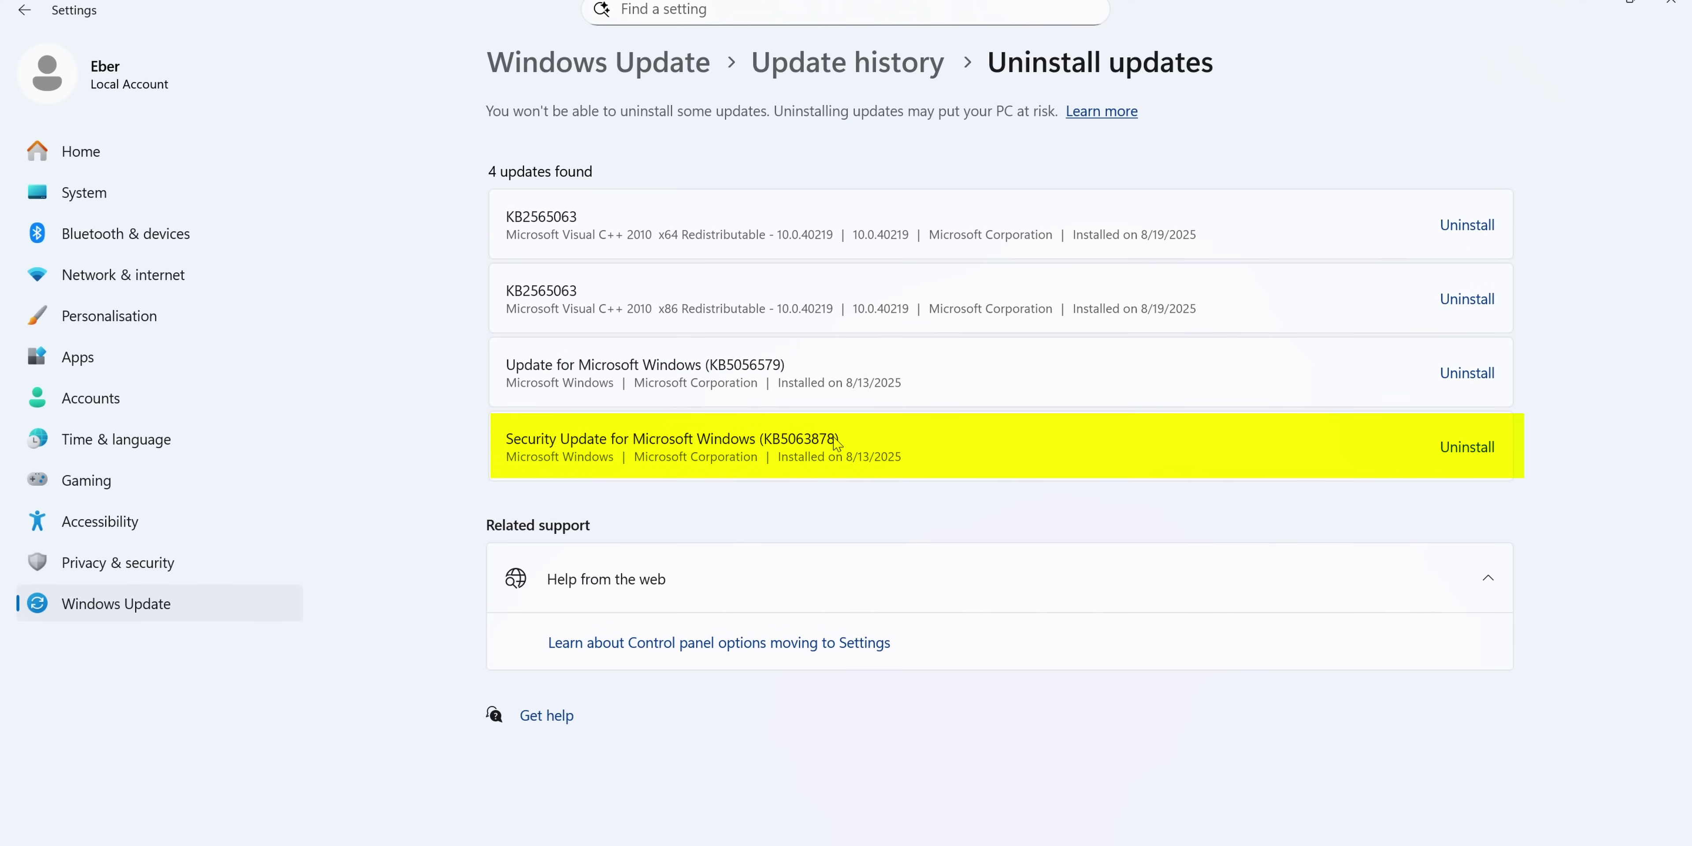
pyautogui.click(1012, 566)
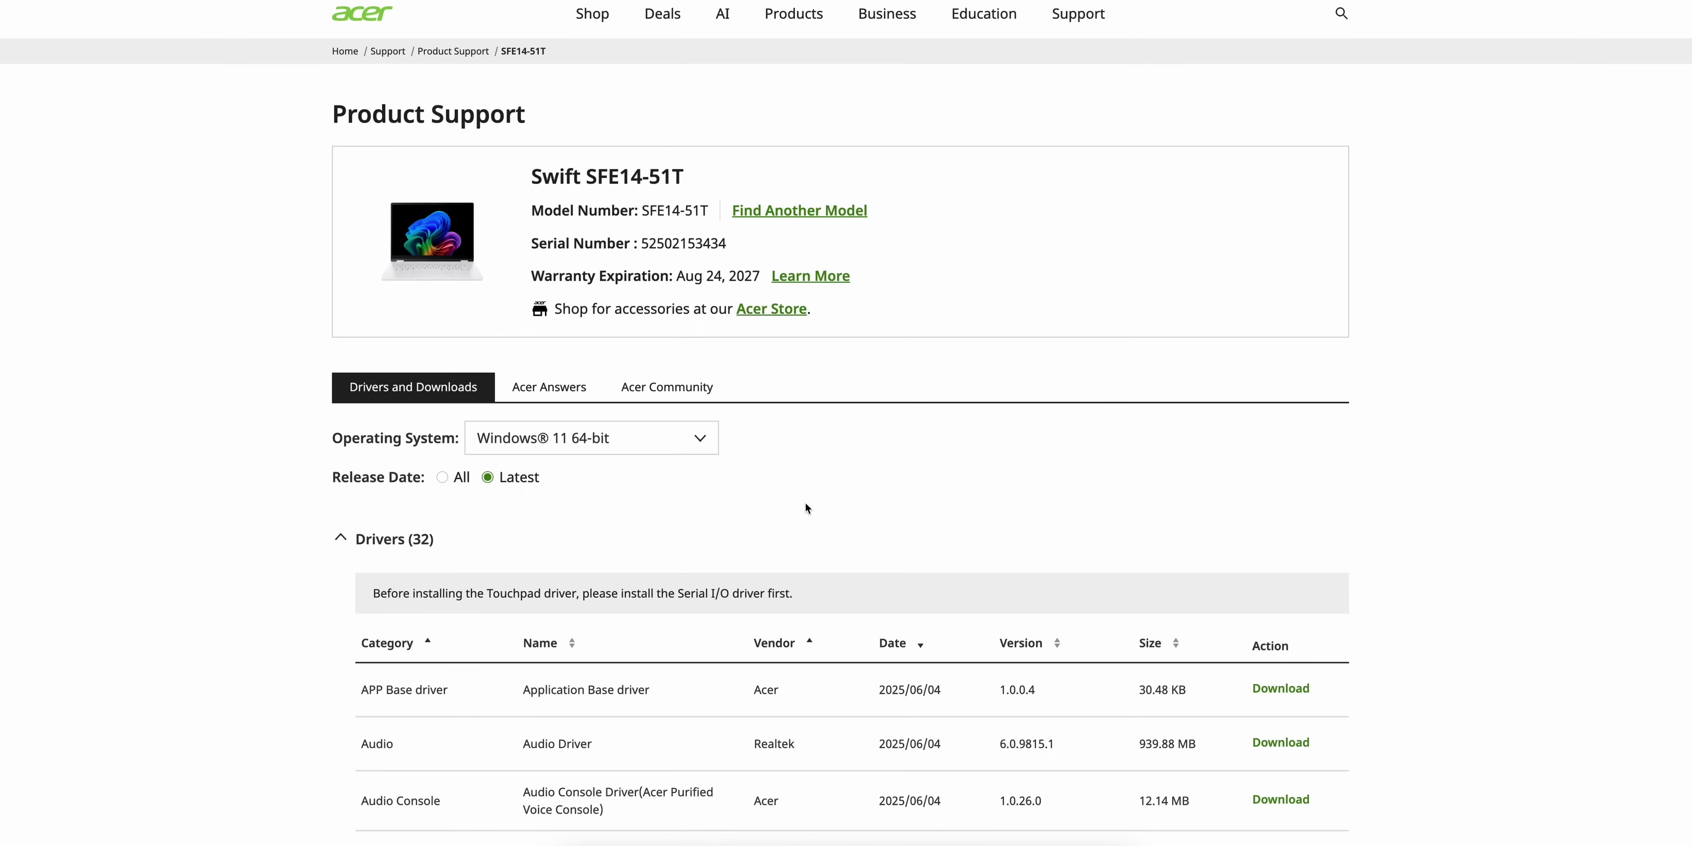
# Review the SFE14-51T Windows 11 drivers list and expand the BIOS/Firmware downloads.
pyautogui.scroll(-10, 527, 539)
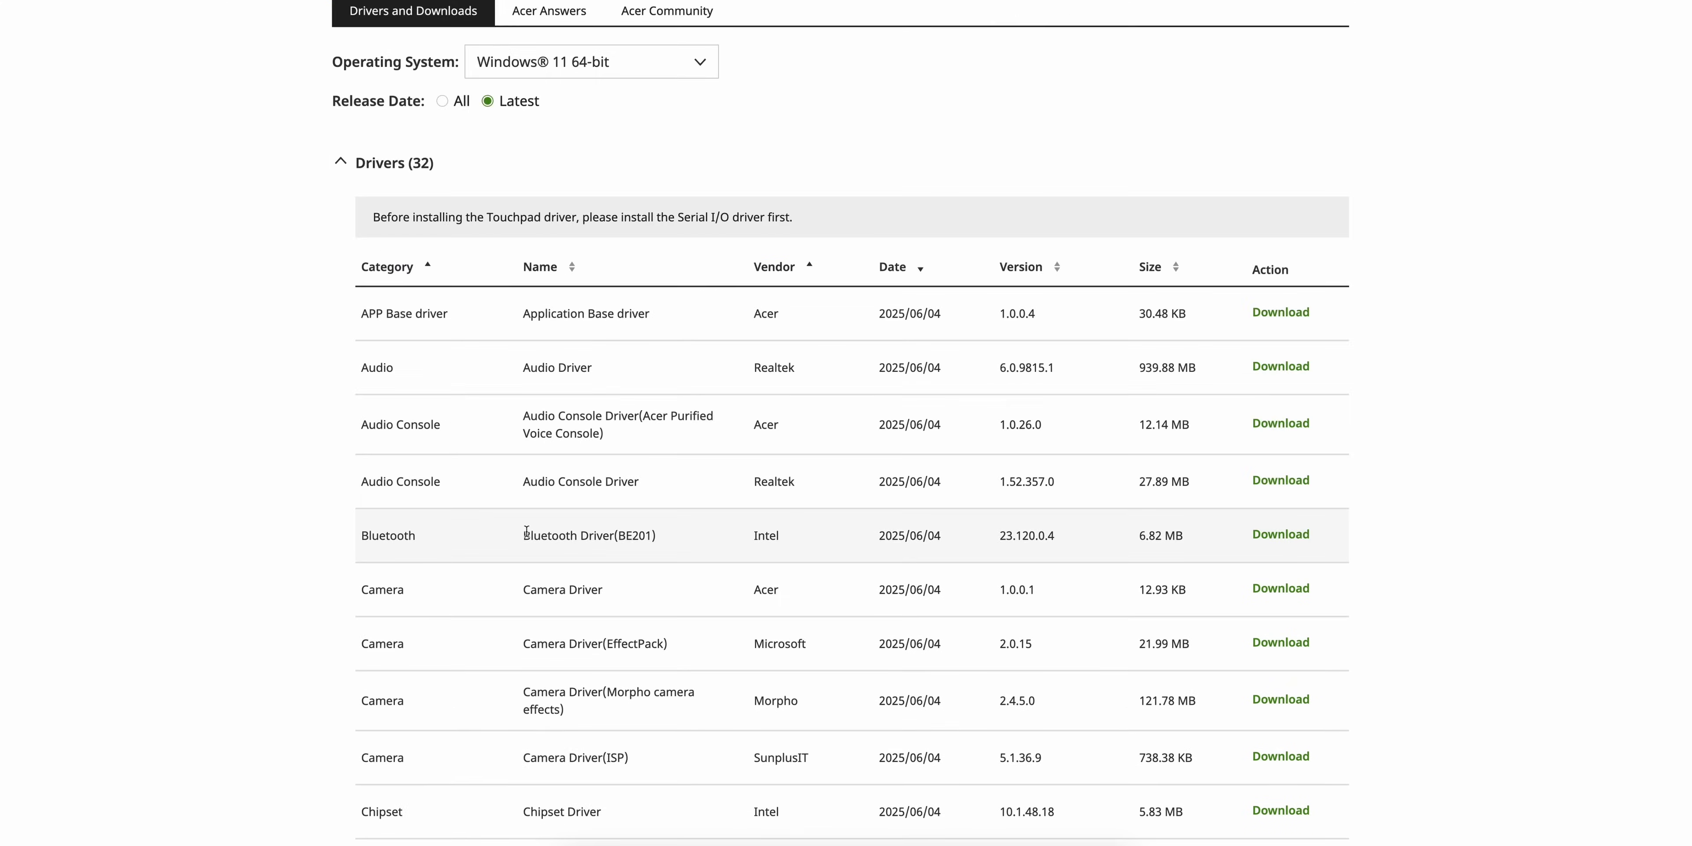
pyautogui.click(436, 572)
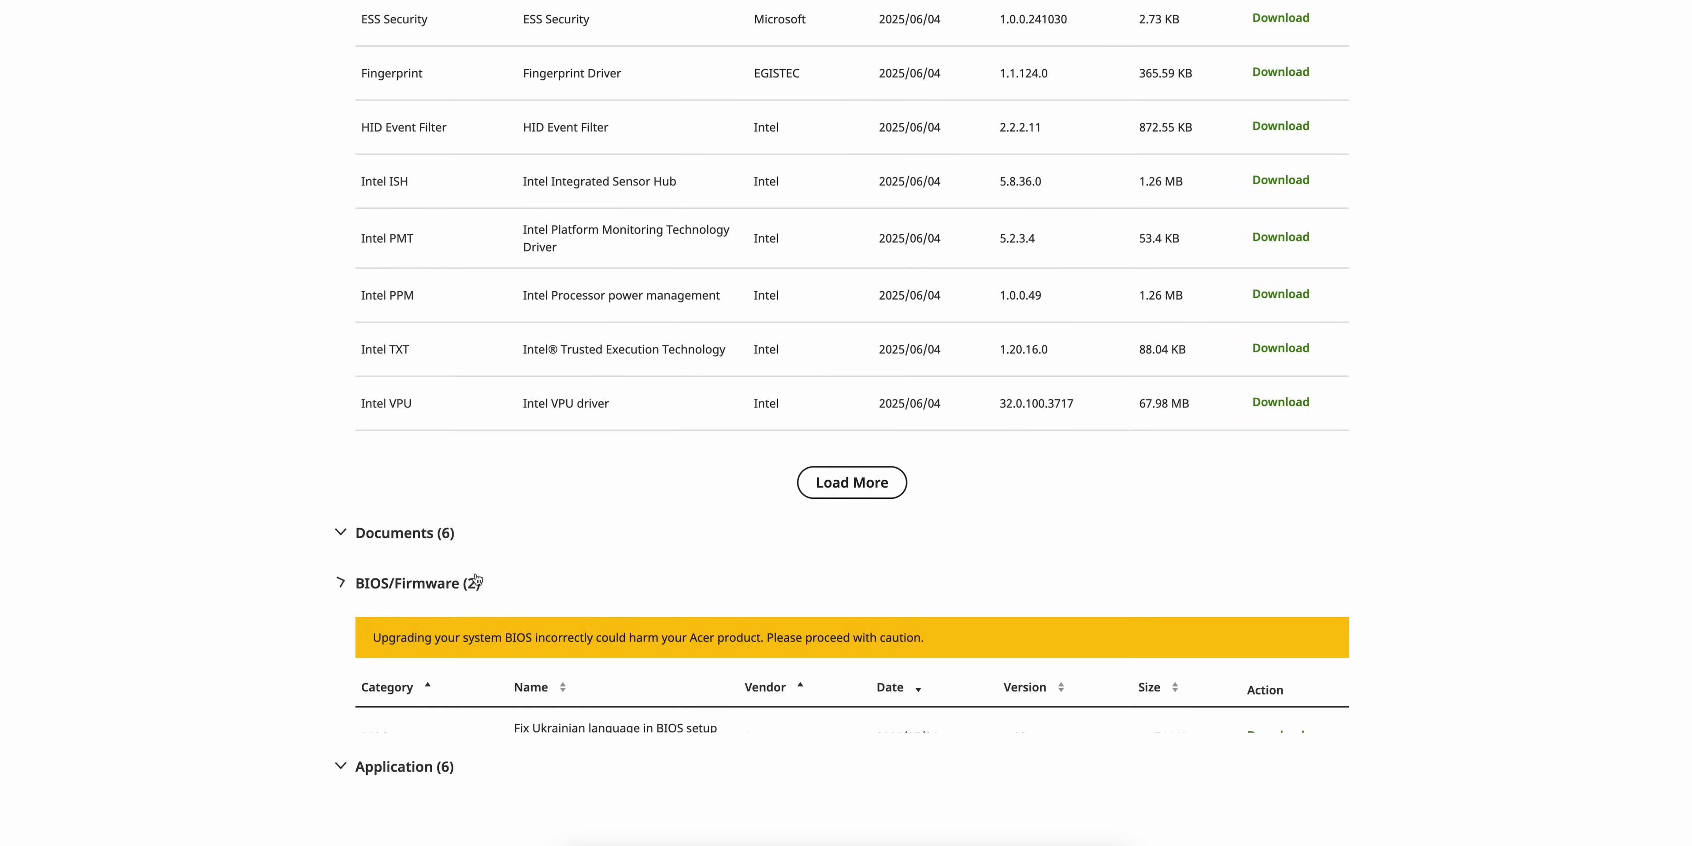
pyautogui.scroll(-5, 494, 551)
pyautogui.moveTo(370, 404); pyautogui.dragTo(392, 411)
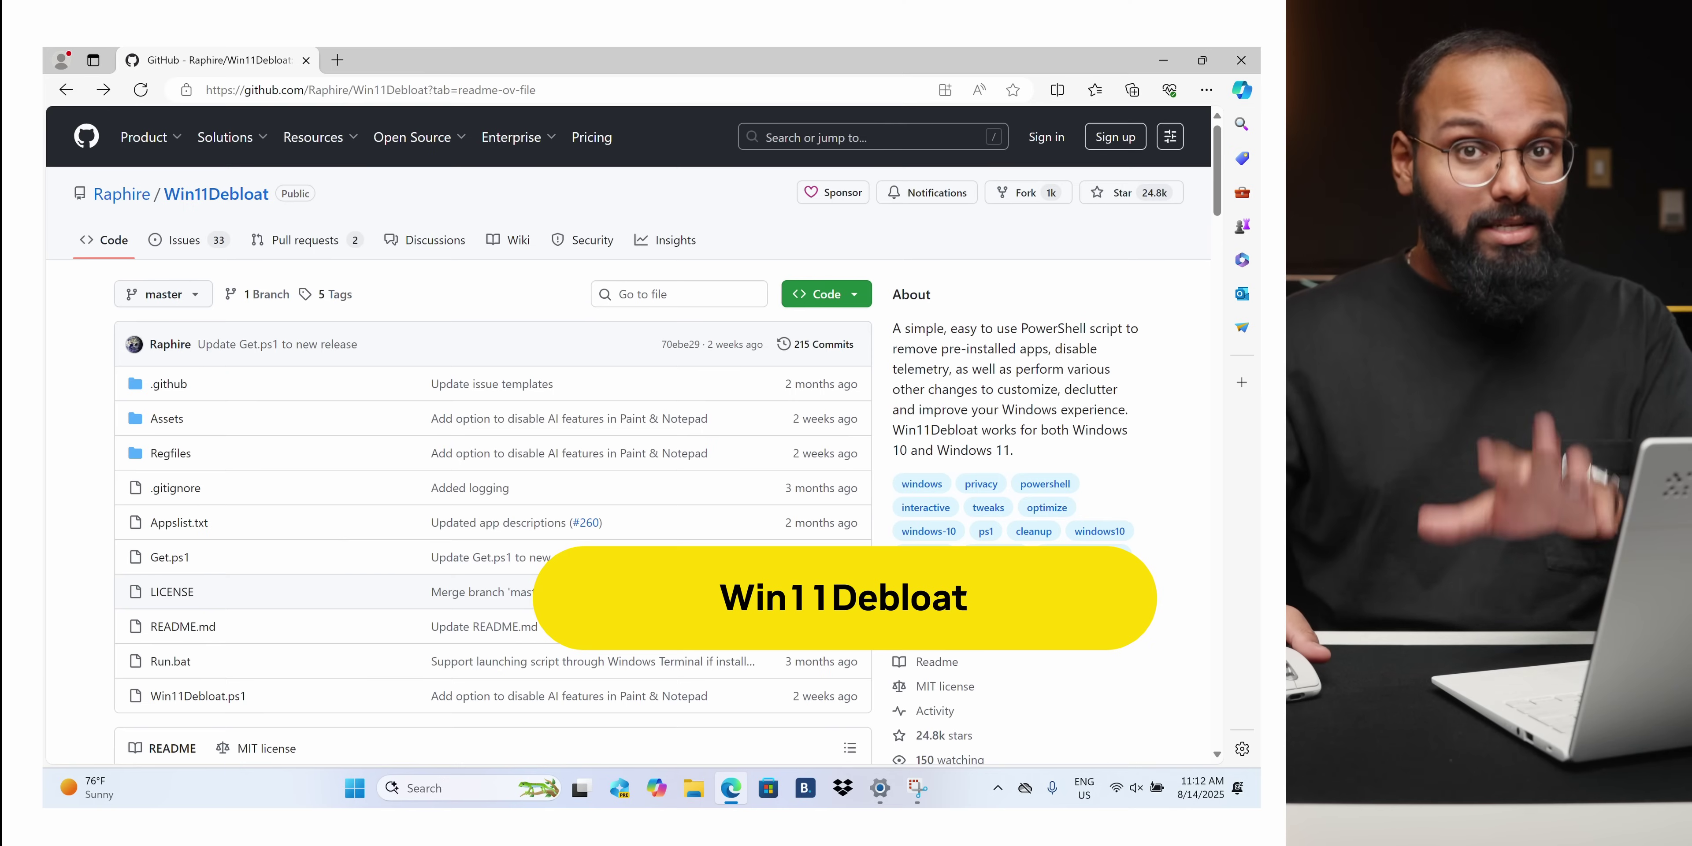
# Scroll the Win11Debloat README down to the Usage section.
pyautogui.scroll(-3, 493, 427)
pyautogui.scroll(-10, 492, 427)
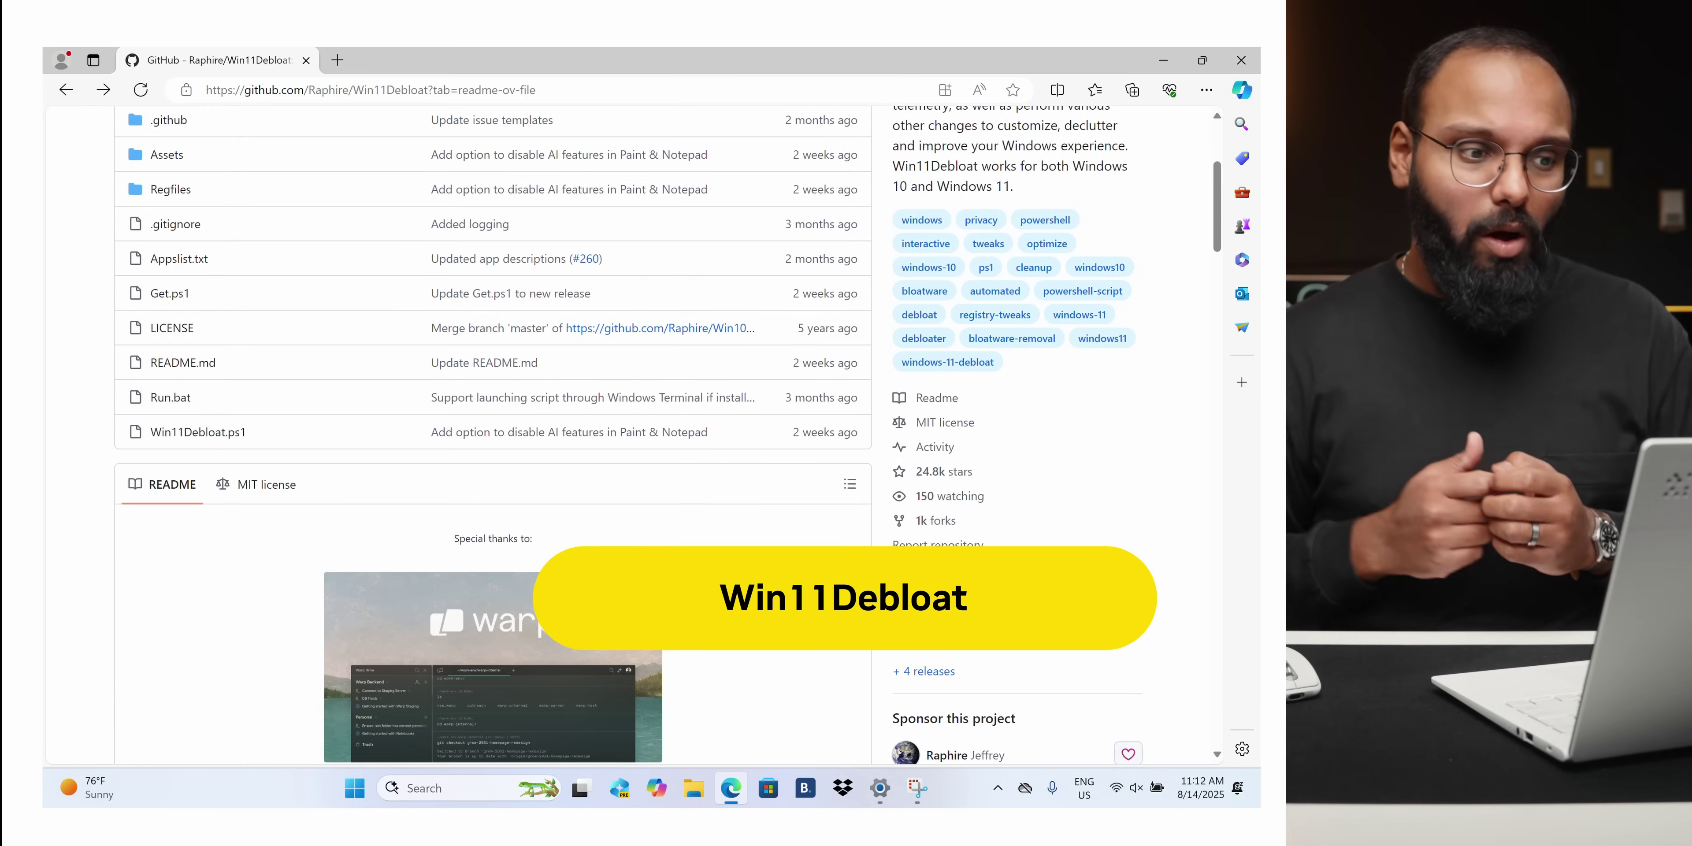
pyautogui.scroll(-3, 667, 605)
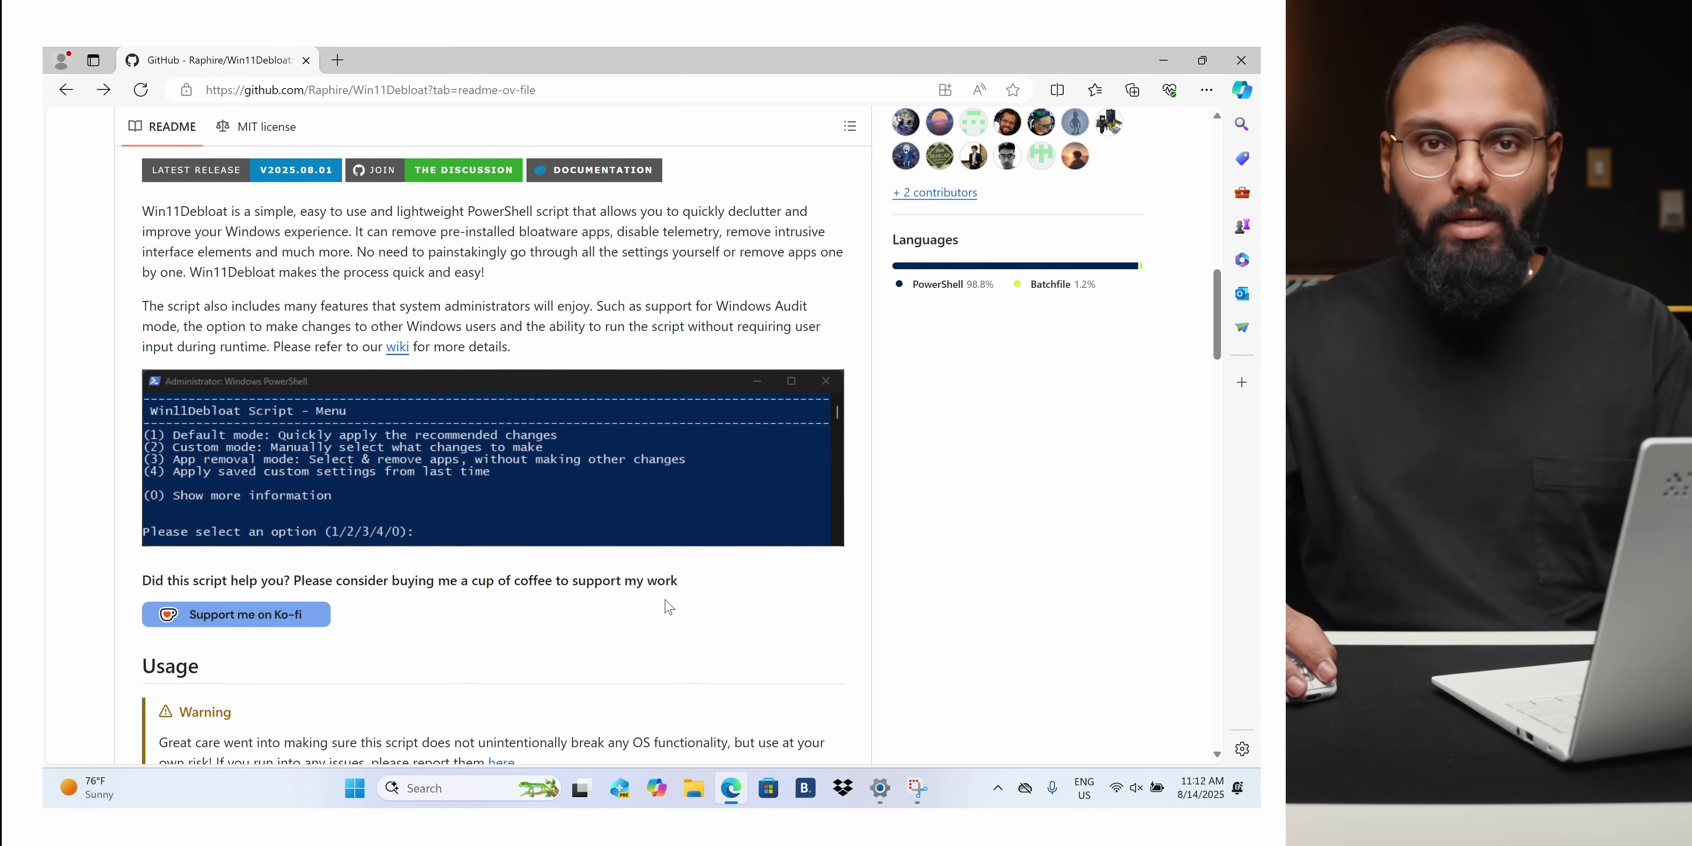
pyautogui.scroll(-1, 666, 605)
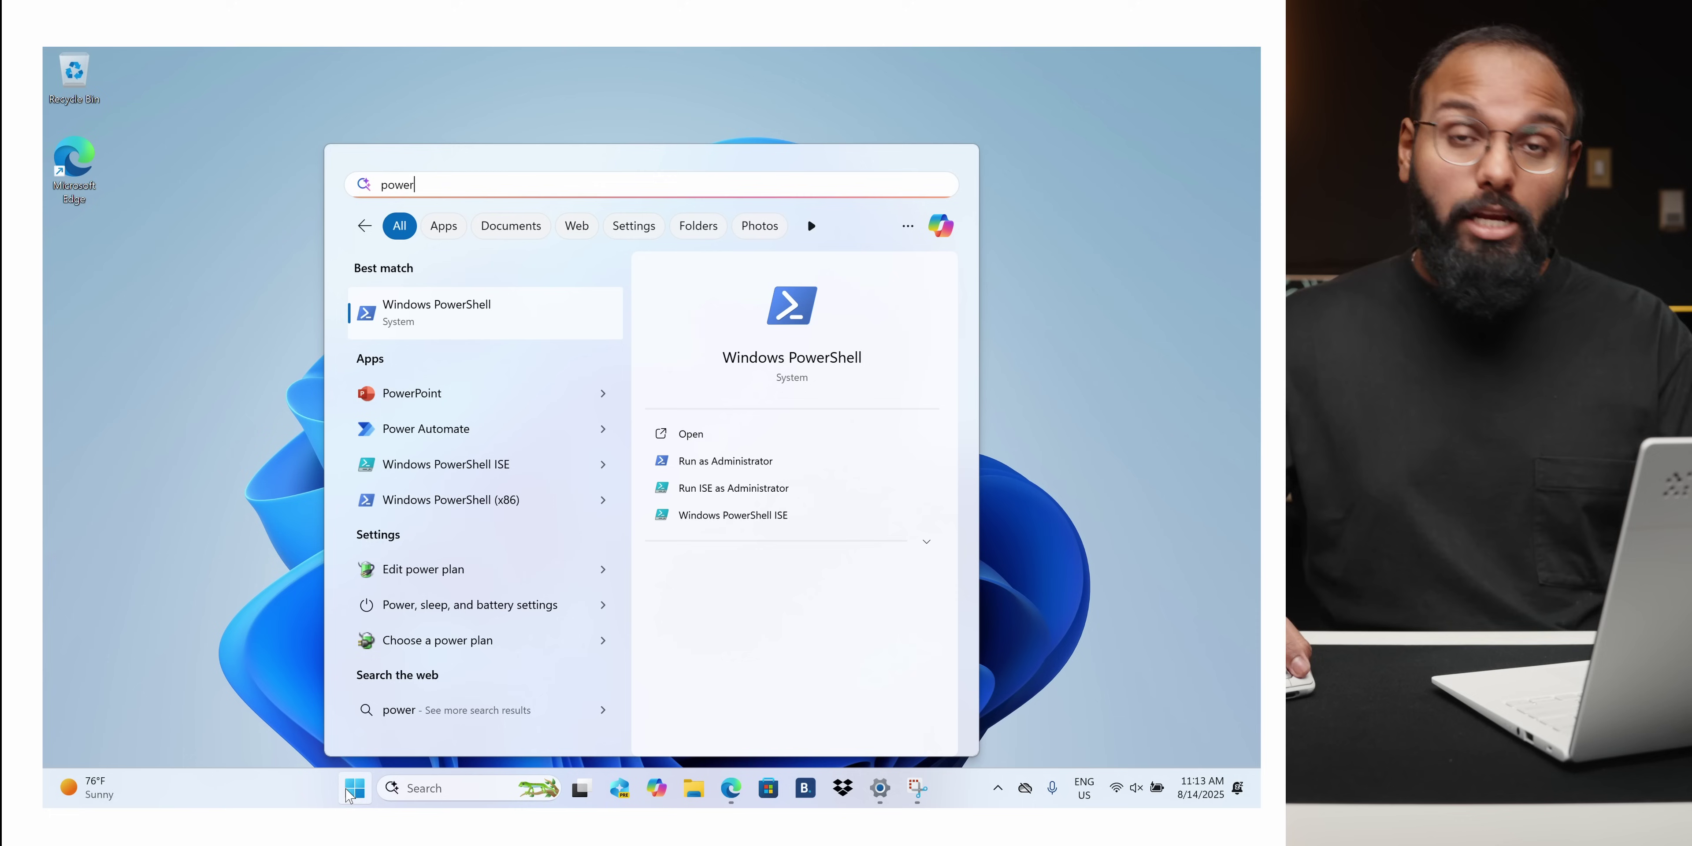
# Launch Windows PowerShell as administrator and run the Win11Debloat download command.
pyautogui.rightClick(457, 312)
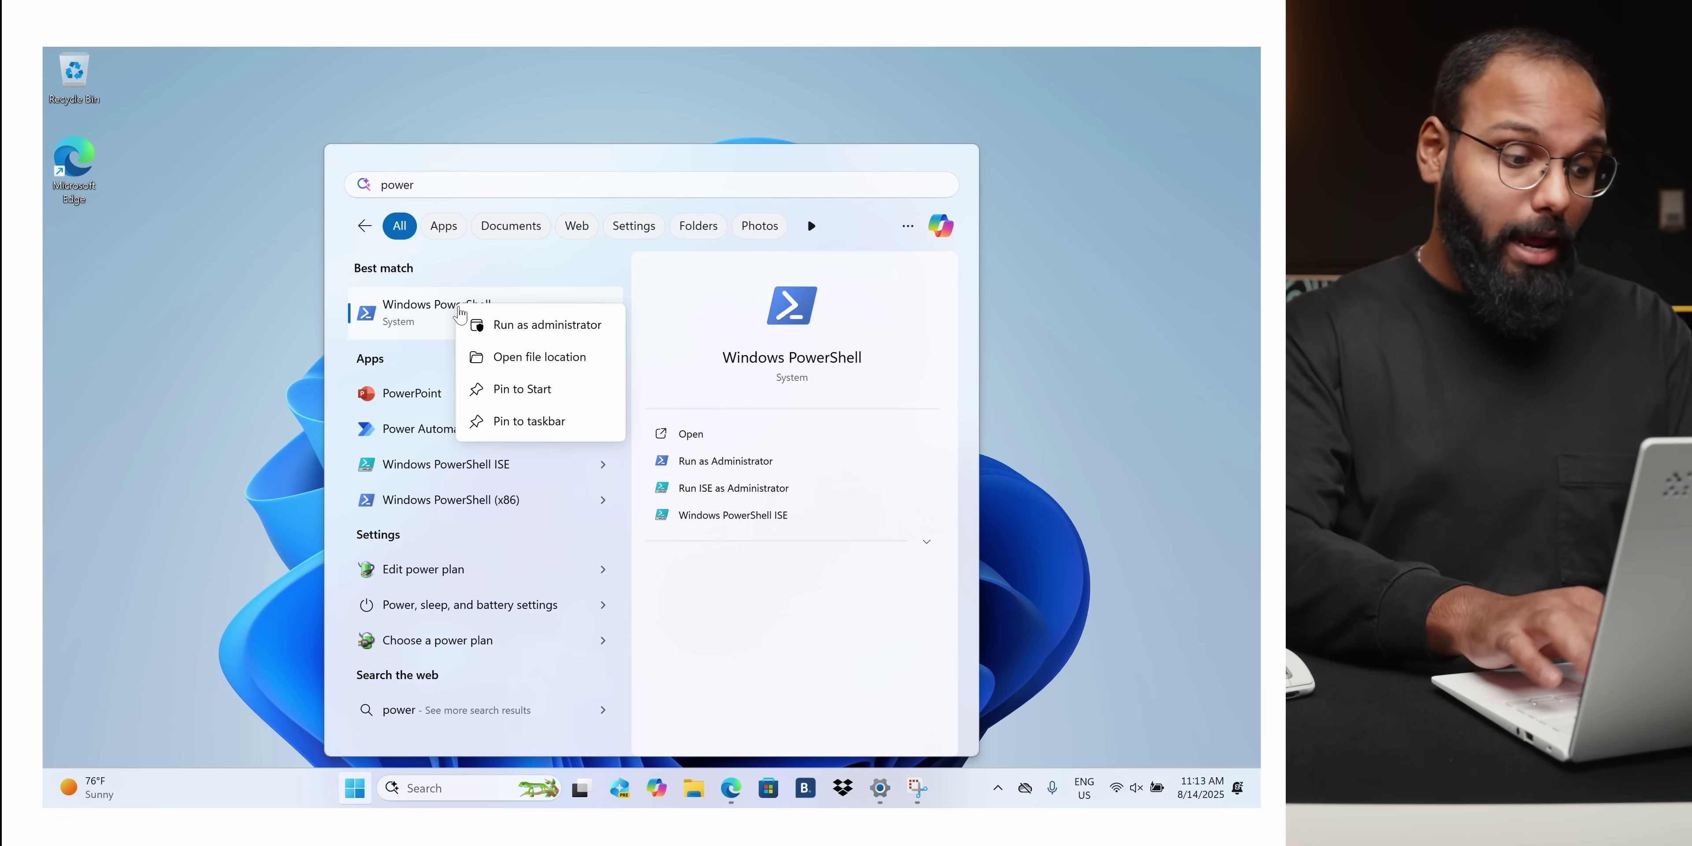
pyautogui.click(476, 324)
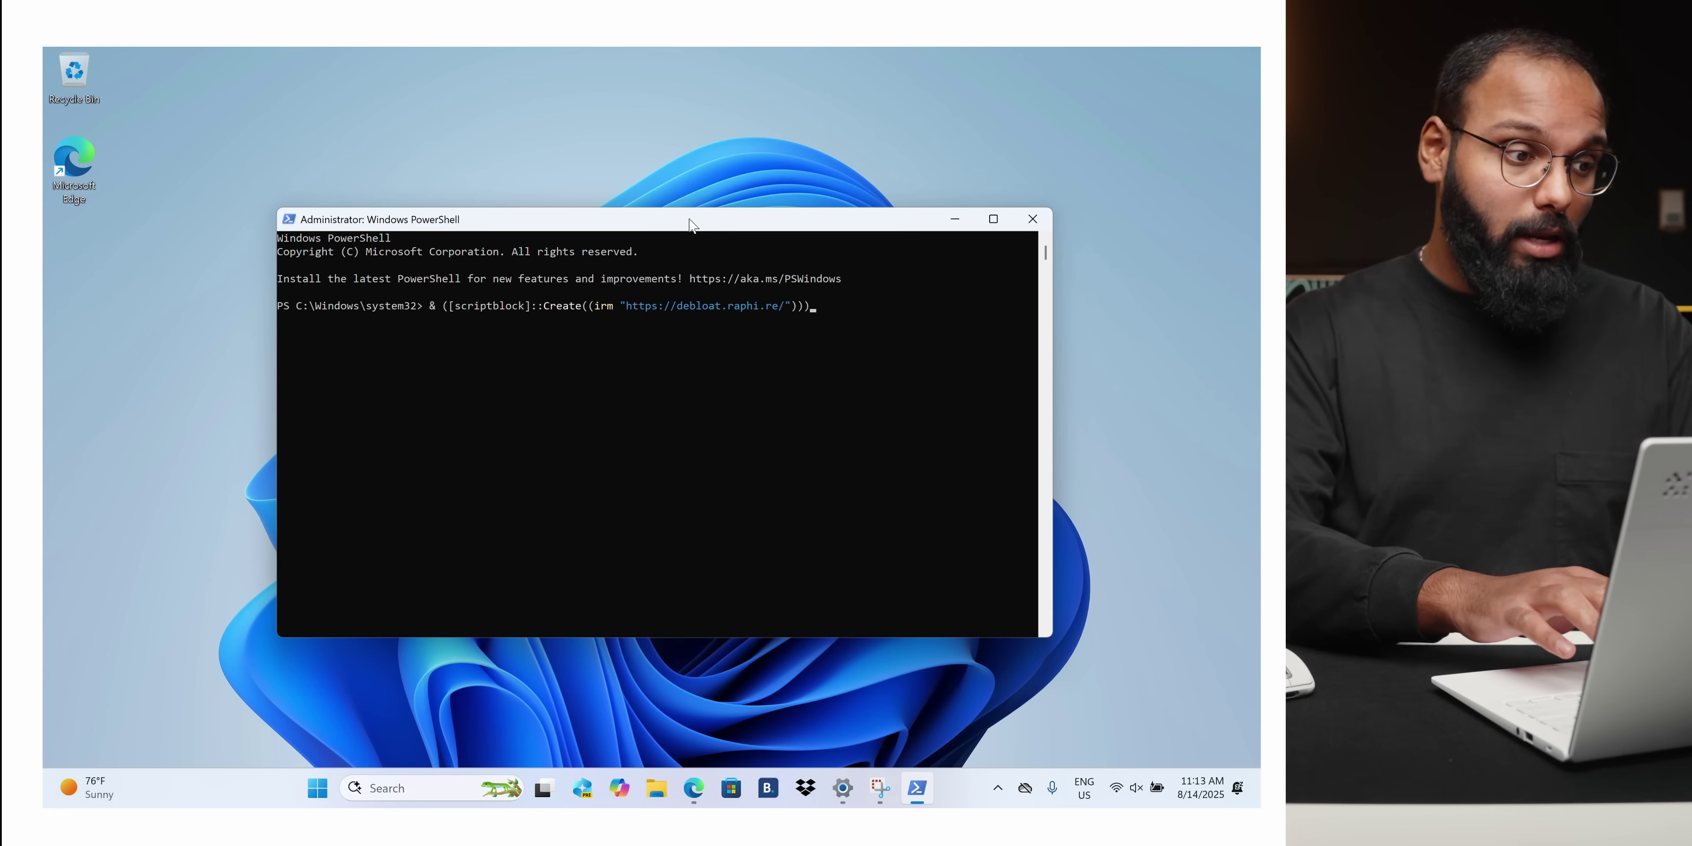
pyautogui.press('Return')
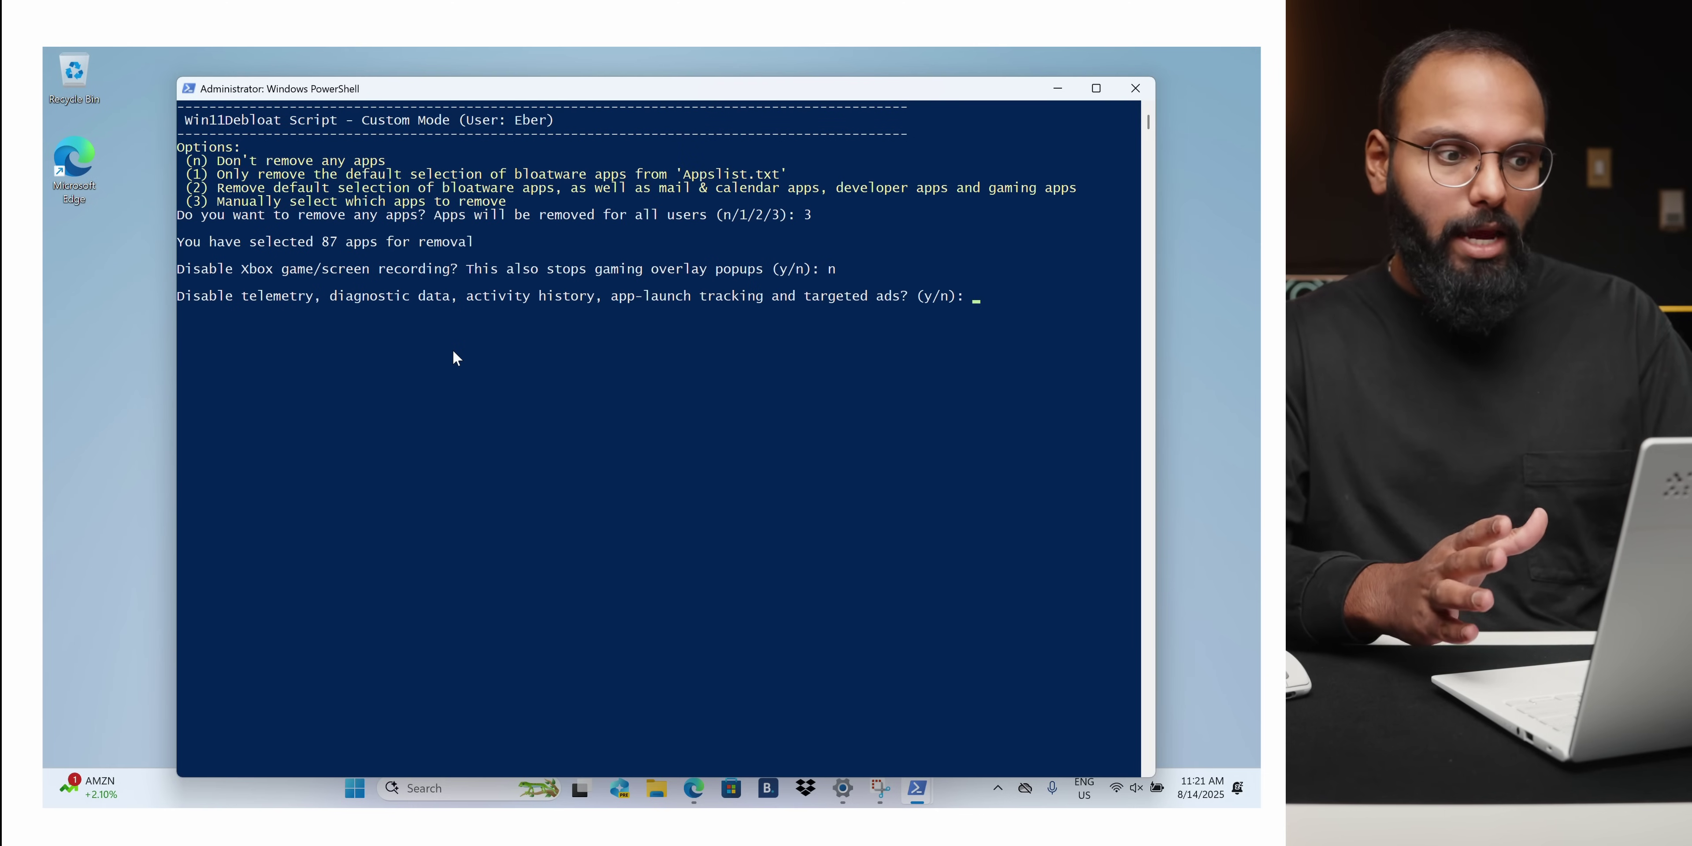
# Disable telemetry, enable dark mode, and keep transparency, animations and visual effects.
pyautogui.write('y')
pyautogui.press('Return')
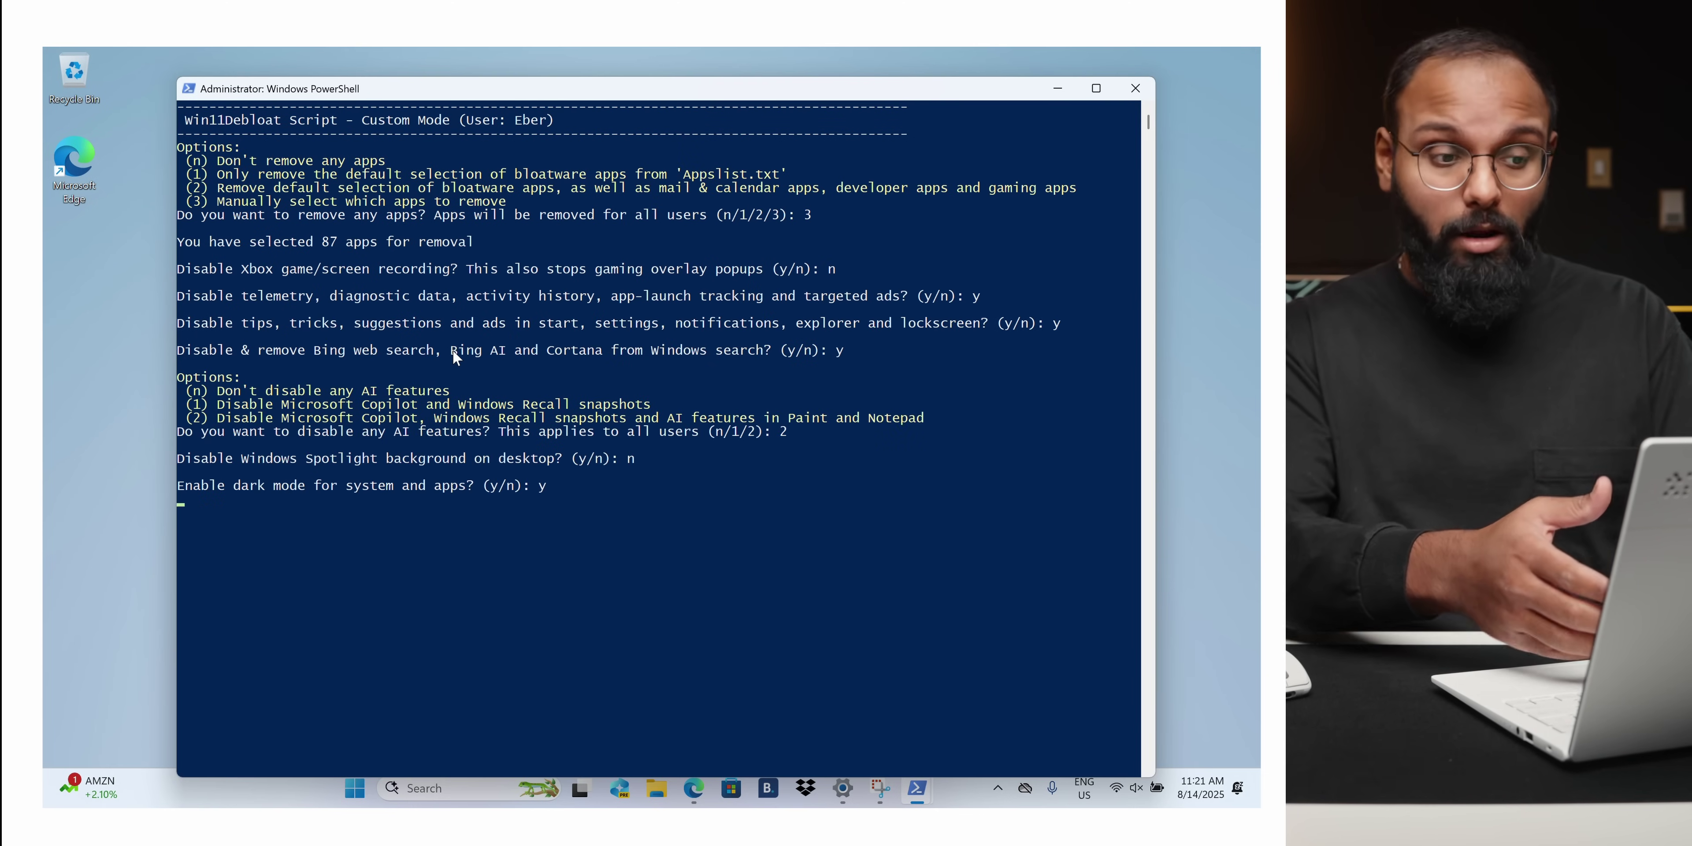
pyautogui.press('Return')
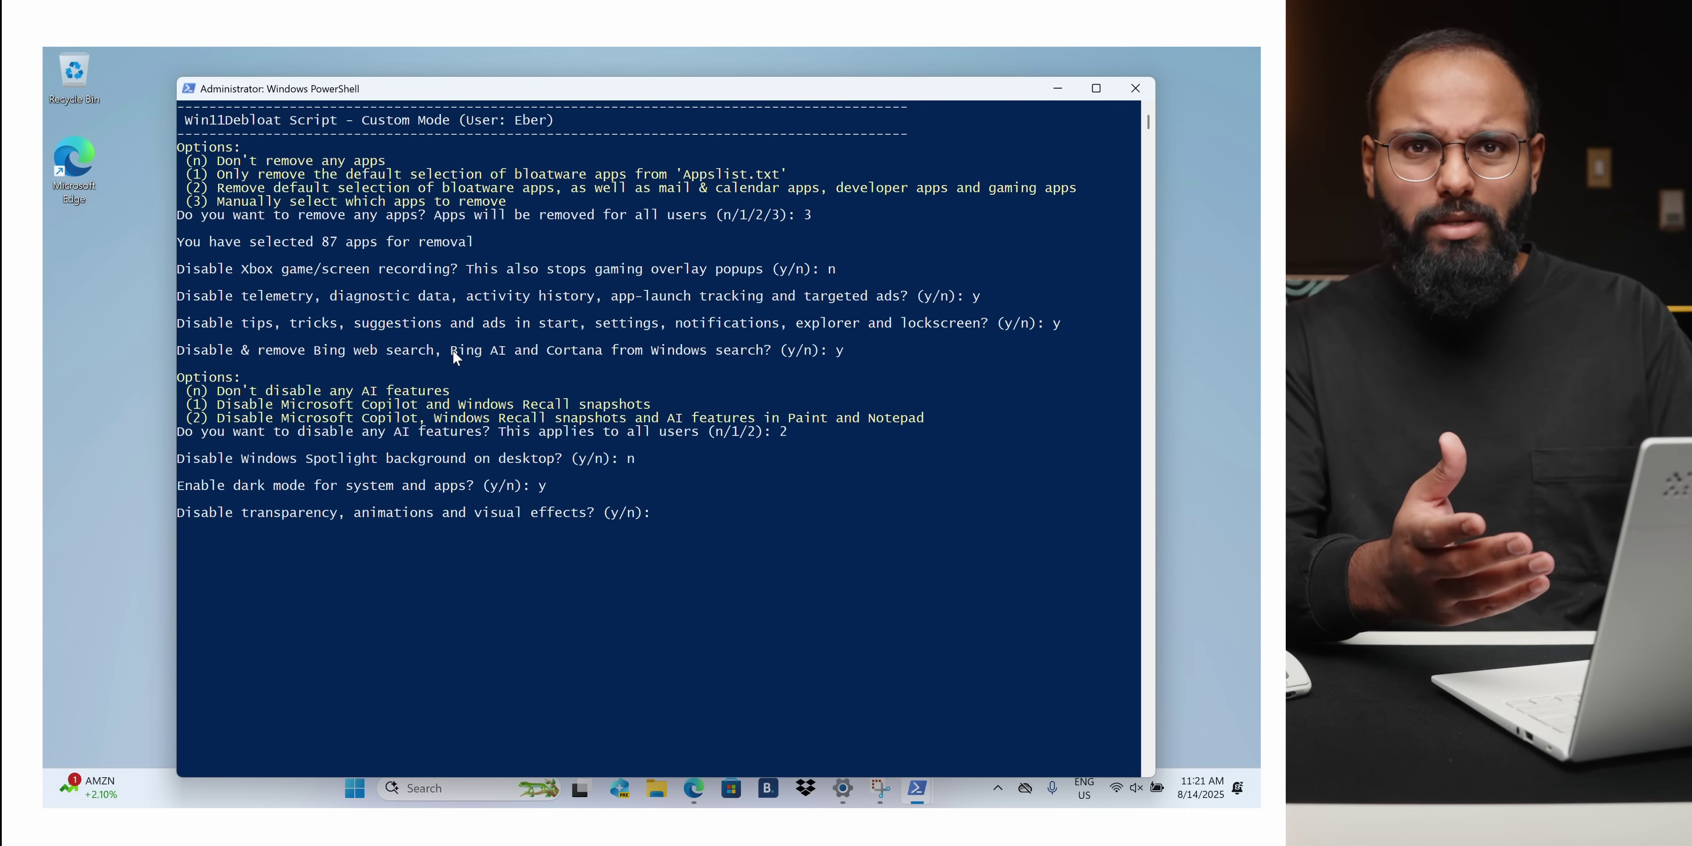
pyautogui.write('n')
pyautogui.press('Return')
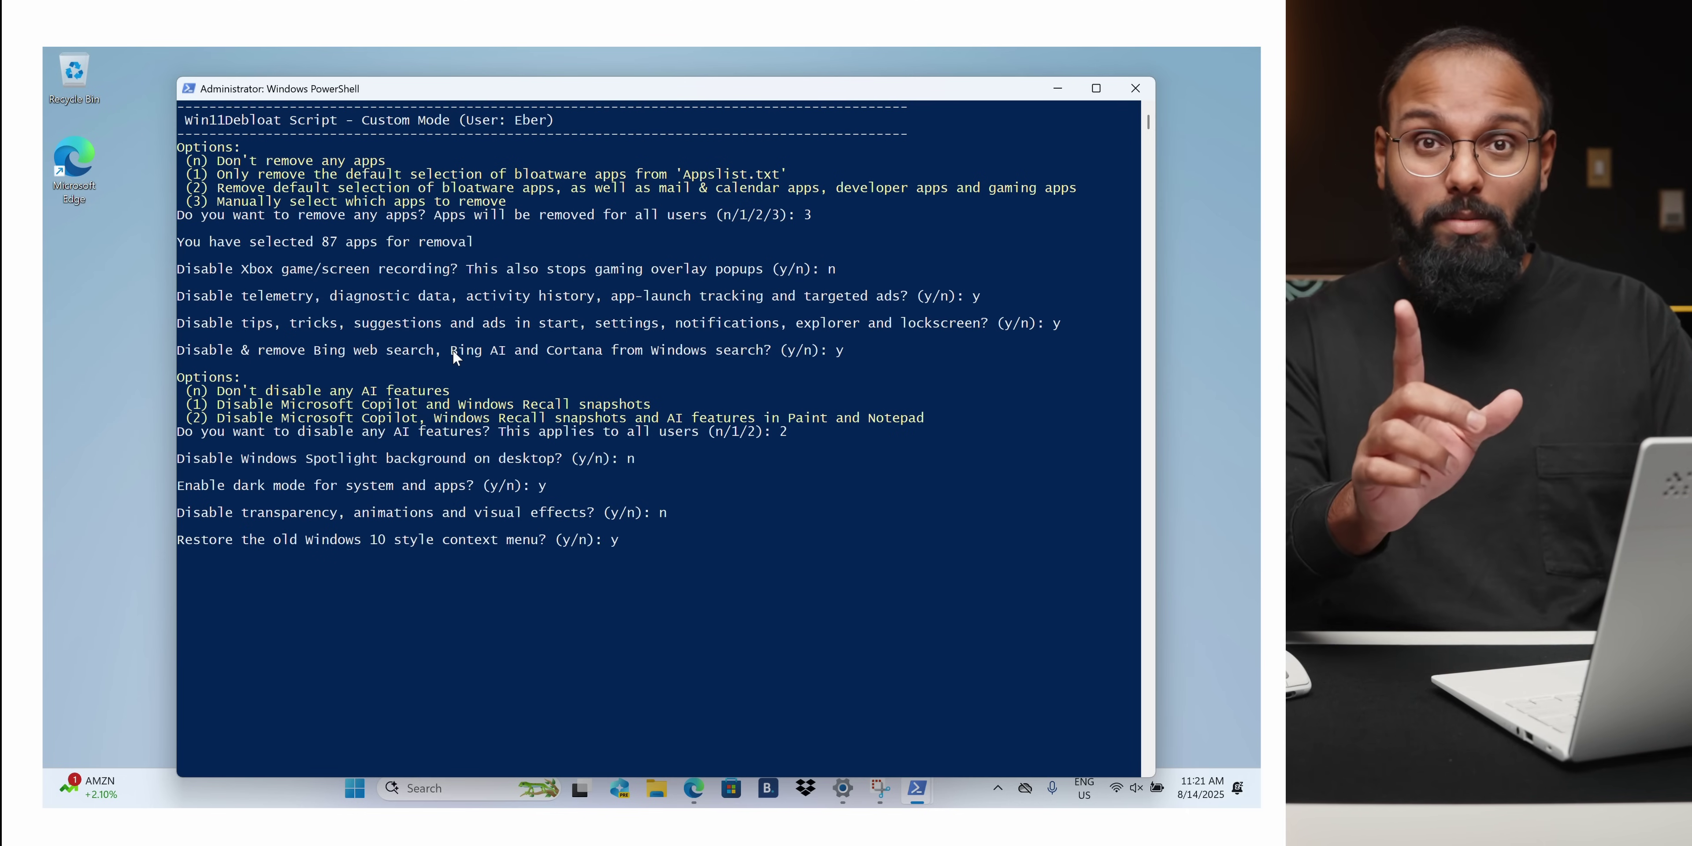
# Restore the Windows 10 context menu and turn off Enhance Pointer Precision.
pyautogui.write('y')
pyautogui.press('Return')
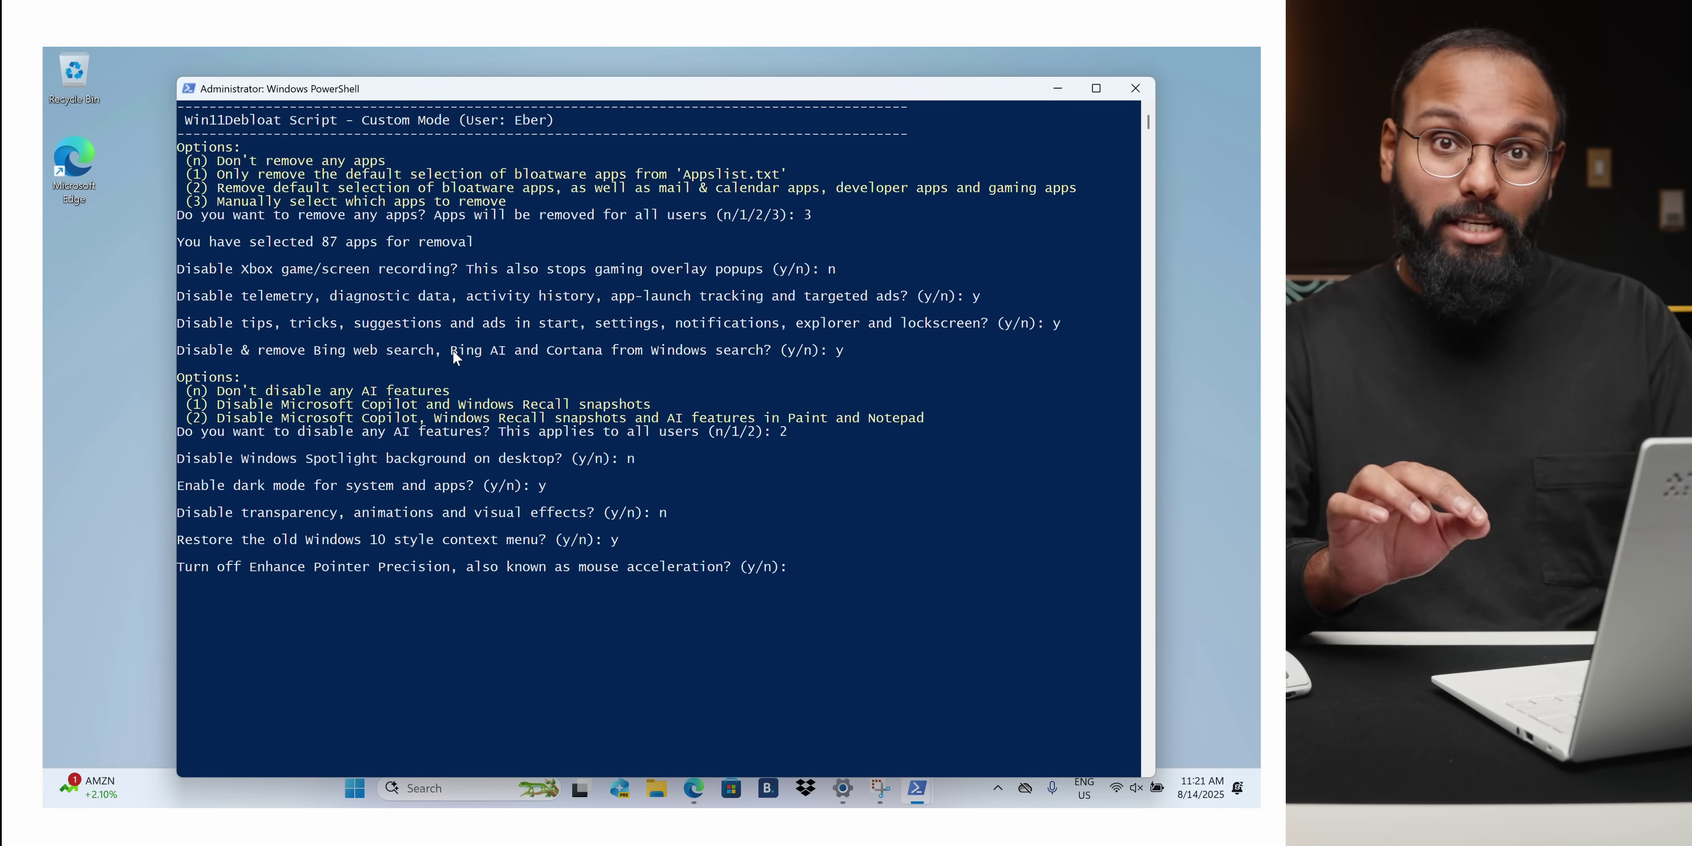
pyautogui.write('y')
pyautogui.press('Return')
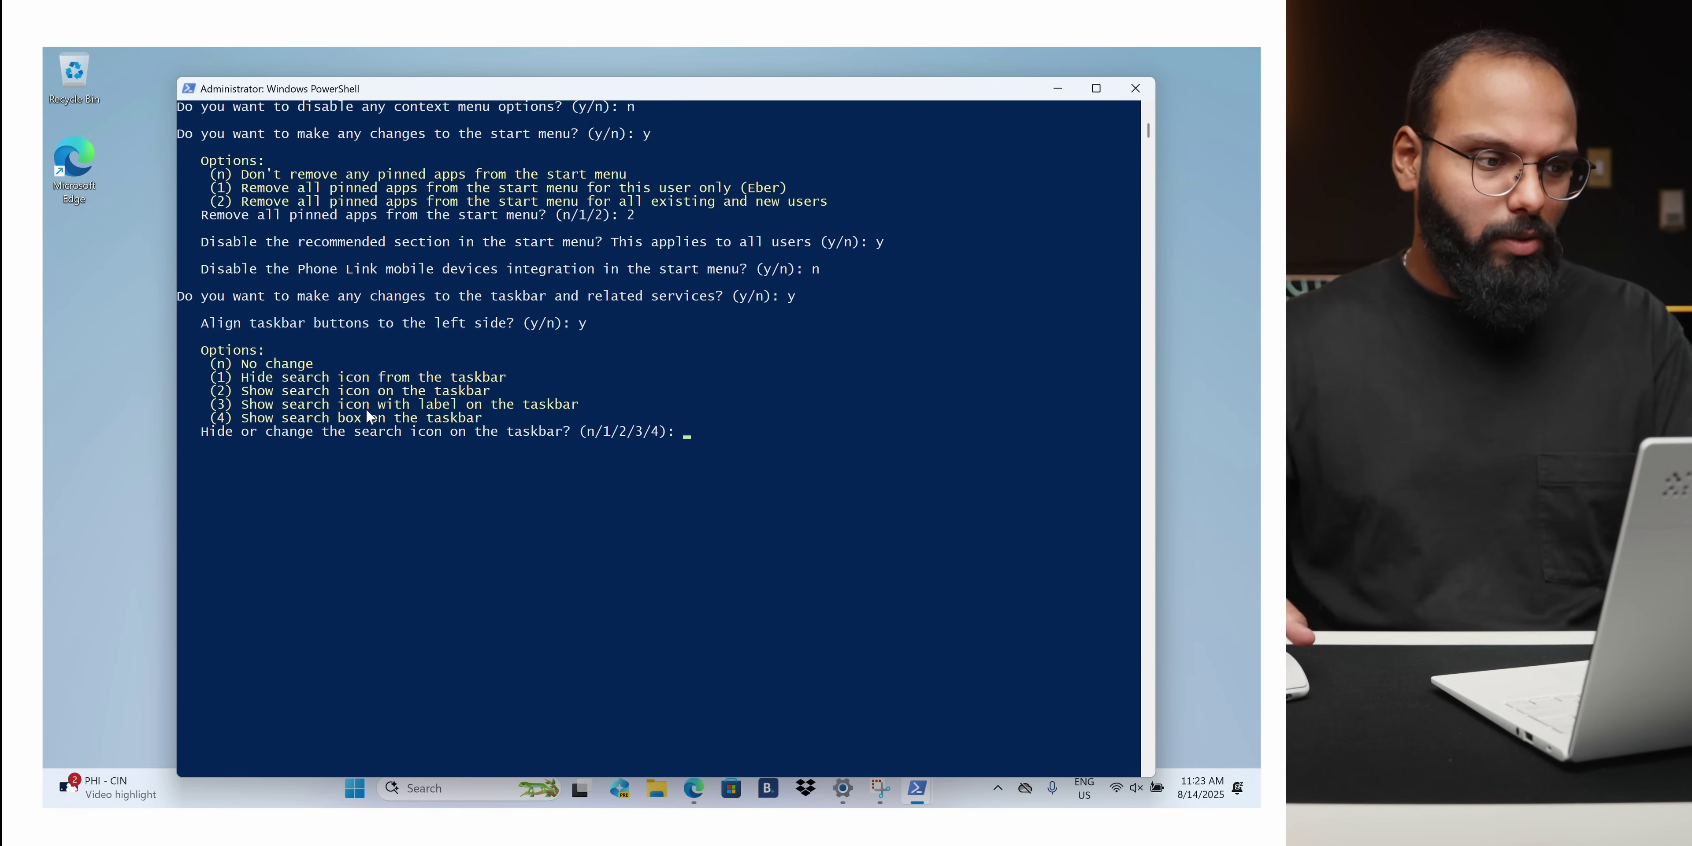
# Show the taskbar search box (option 4), keep Task View, and disable the widgets service.
pyautogui.write('4')
pyautogui.press('Return')
pyautogui.write('n')
pyautogui.press('Return')
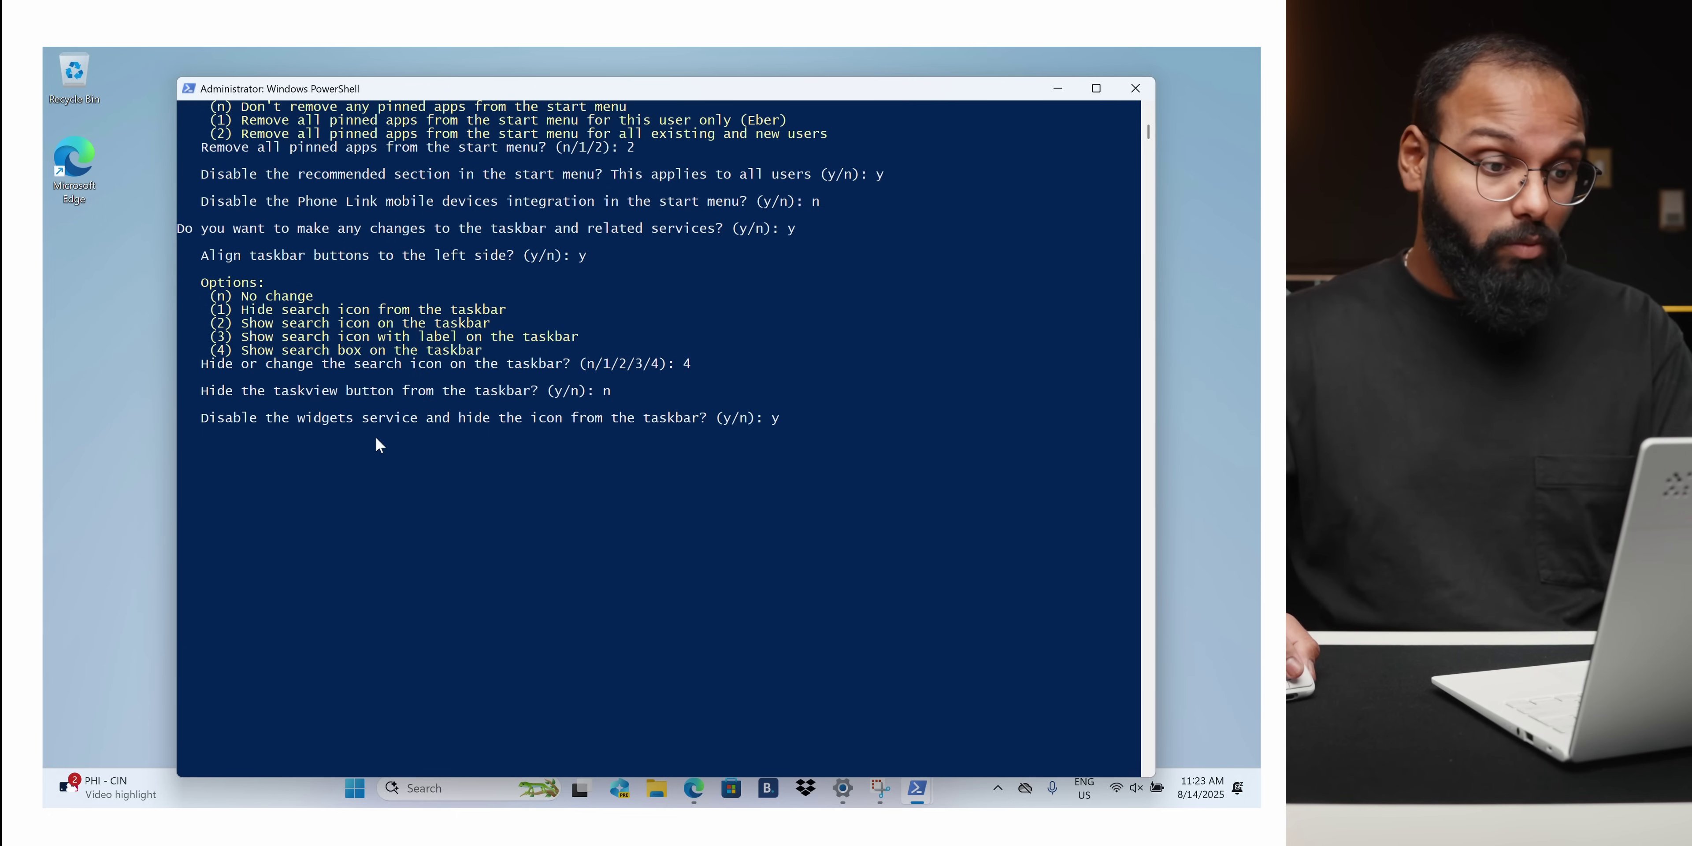
pyautogui.write('y')
pyautogui.press('Return')
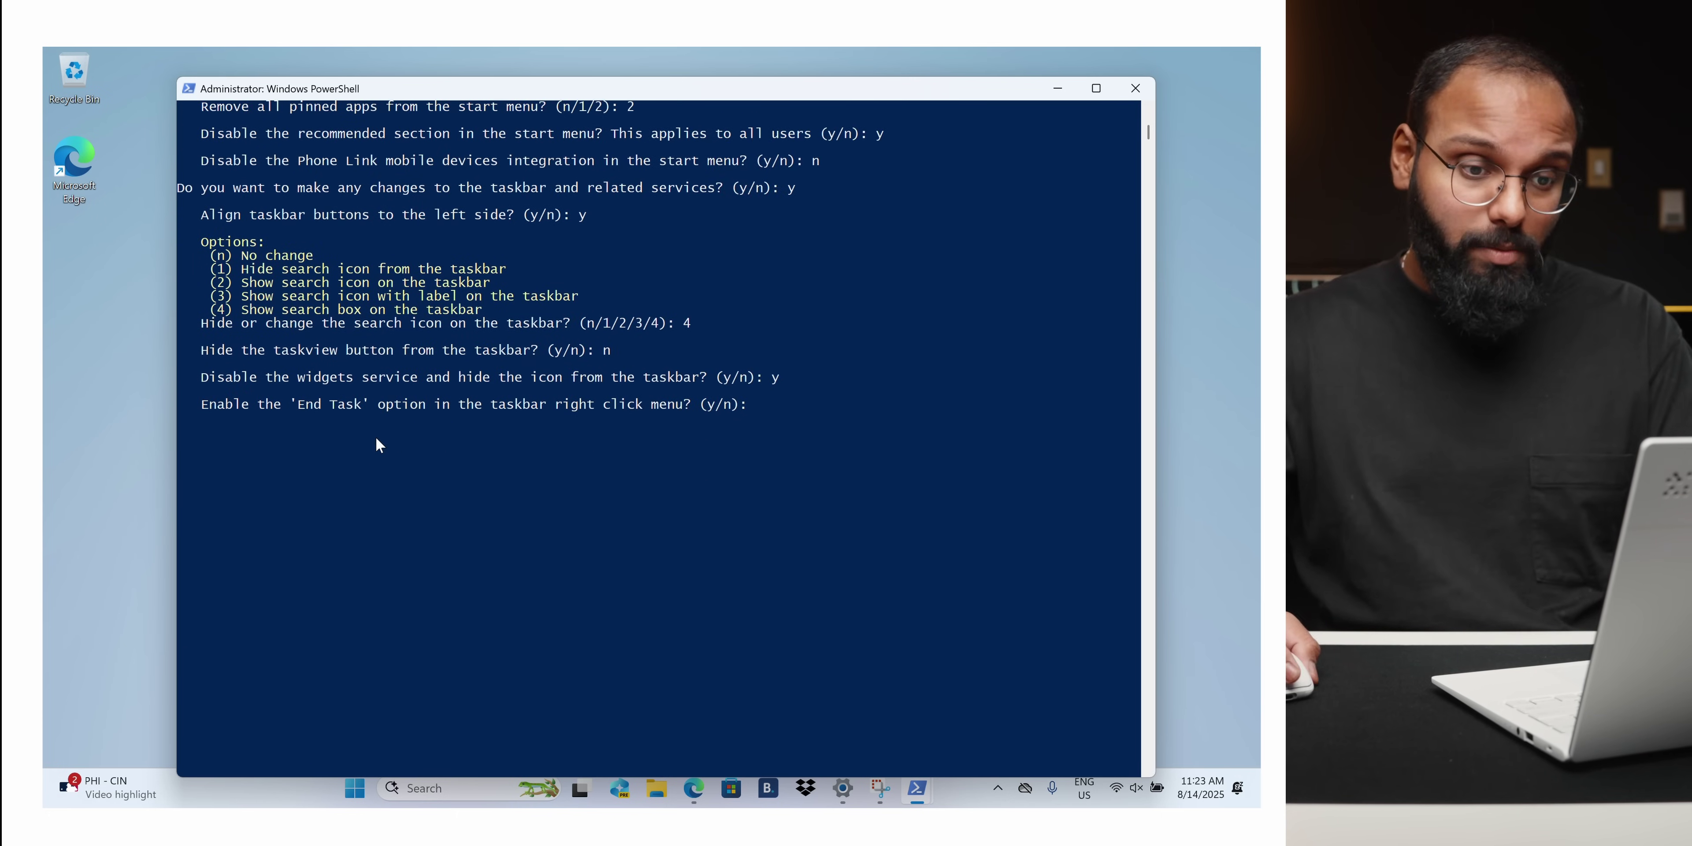
pyautogui.write('y')
pyautogui.press('Return')
pyautogui.write('n')
pyautogui.press('Return')
pyautogui.write('y')
pyautogui.press('Return')
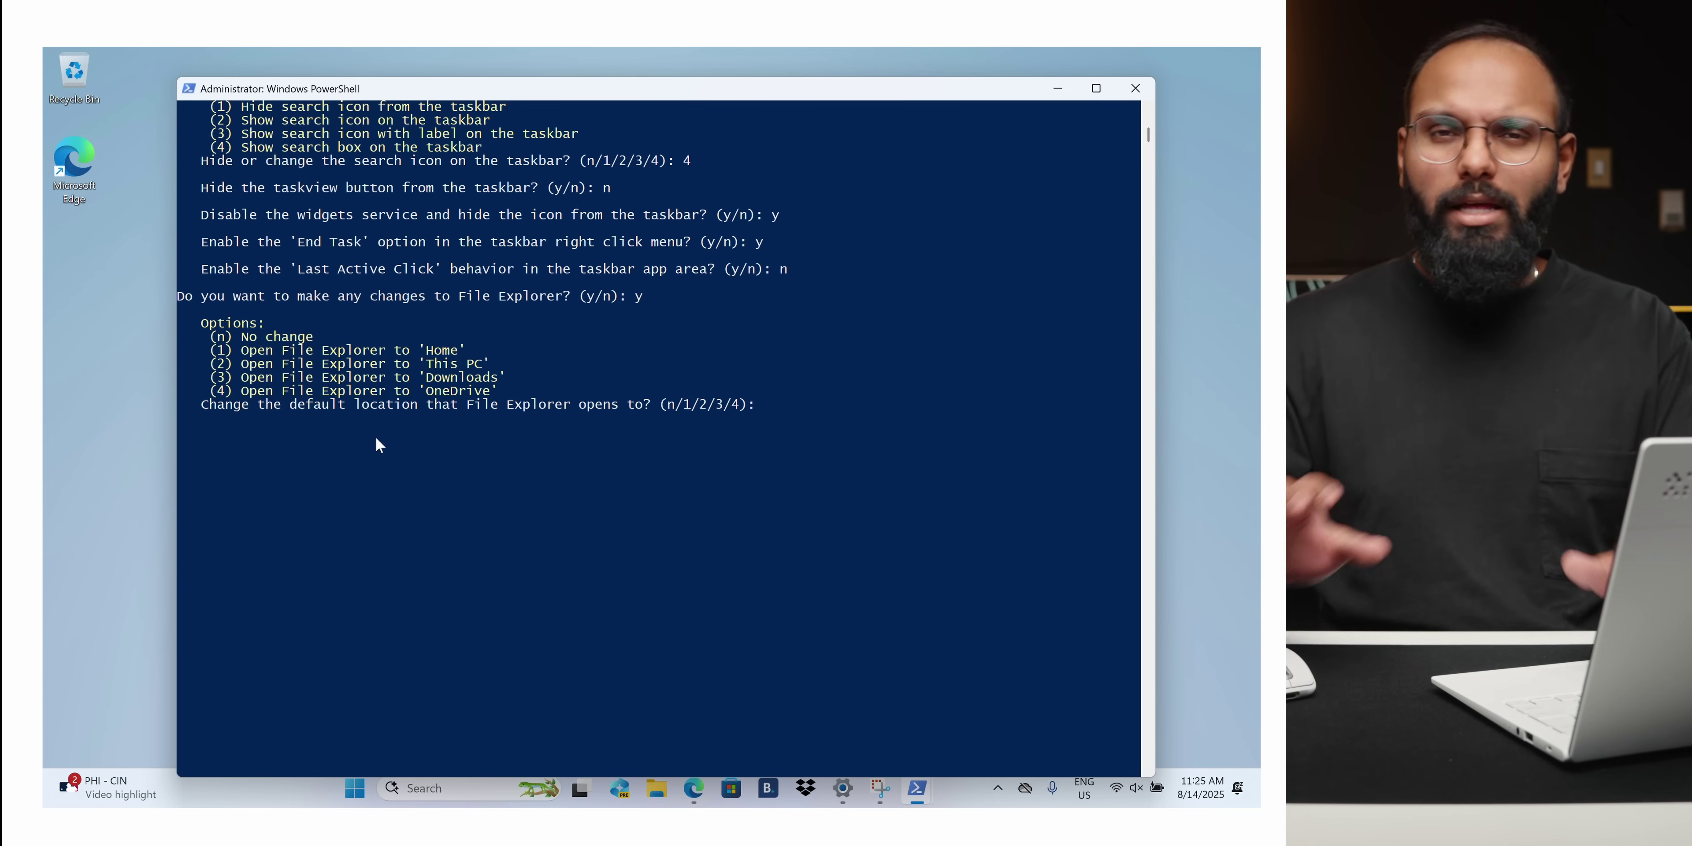
# Make File Explorer open to This PC and show hidden files and file extensions.
pyautogui.write('2')
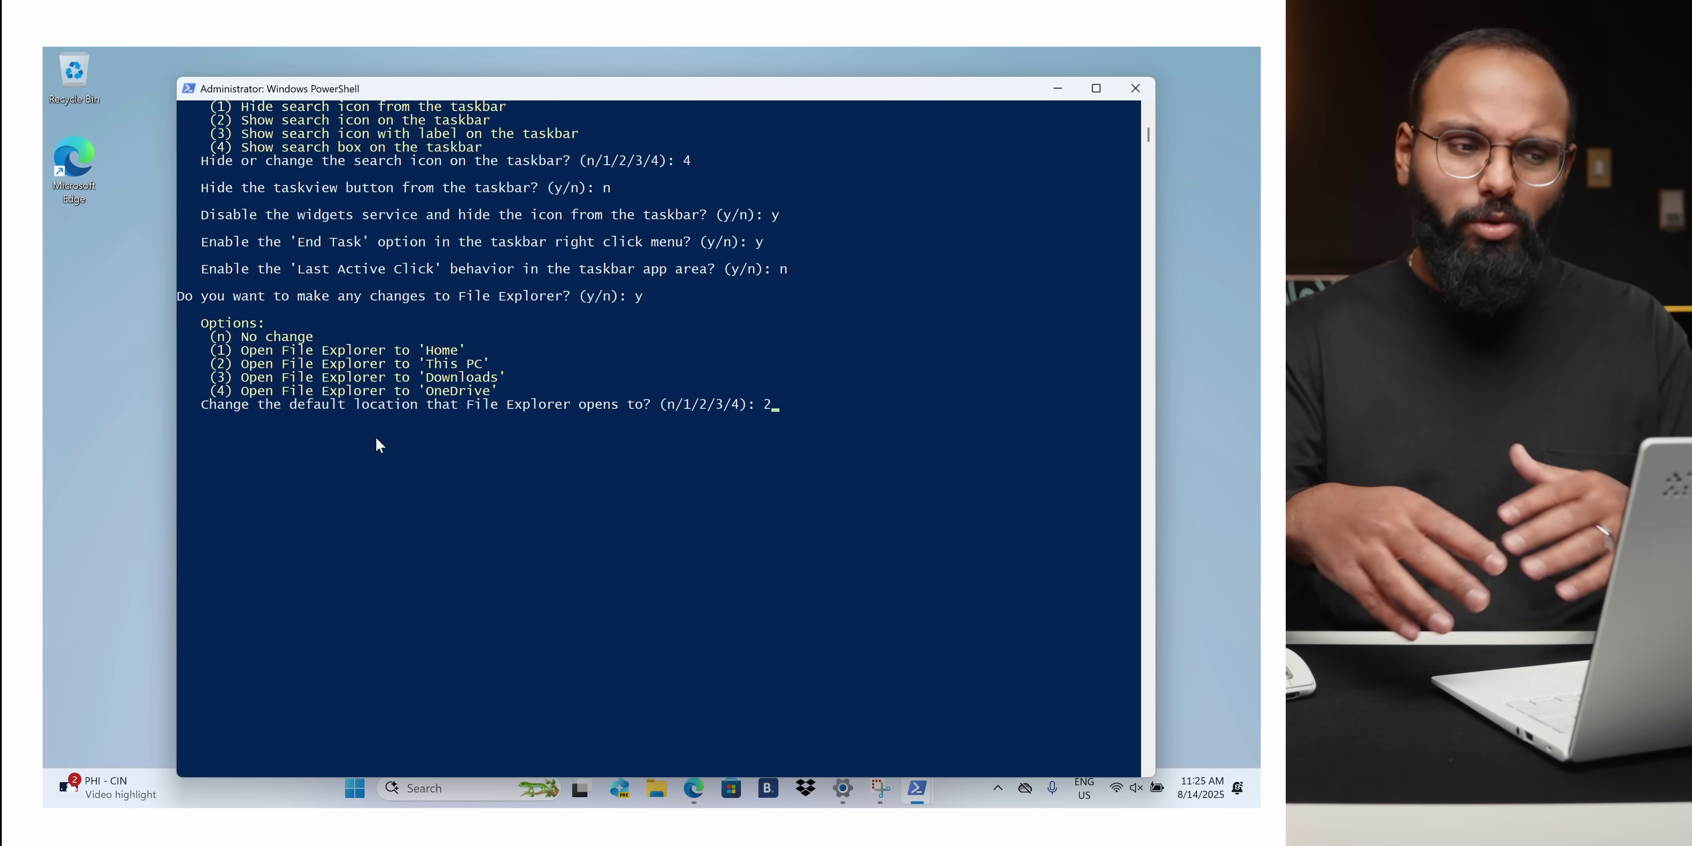
pyautogui.press('Return')
pyautogui.scroll(-4, 379, 444)
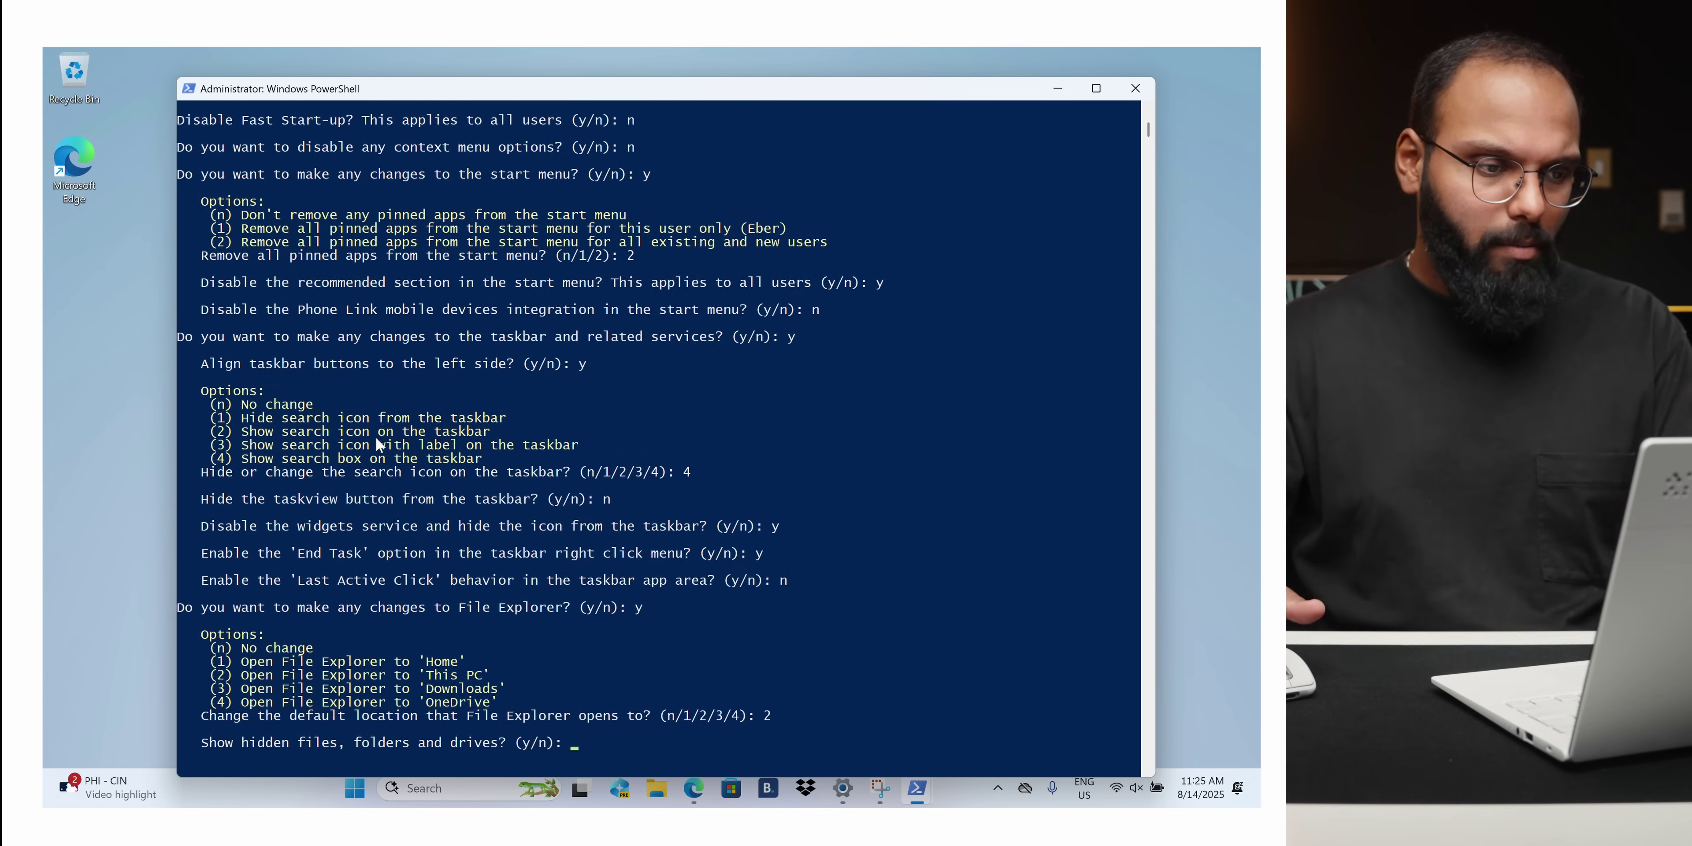
pyautogui.scroll(-1, 379, 444)
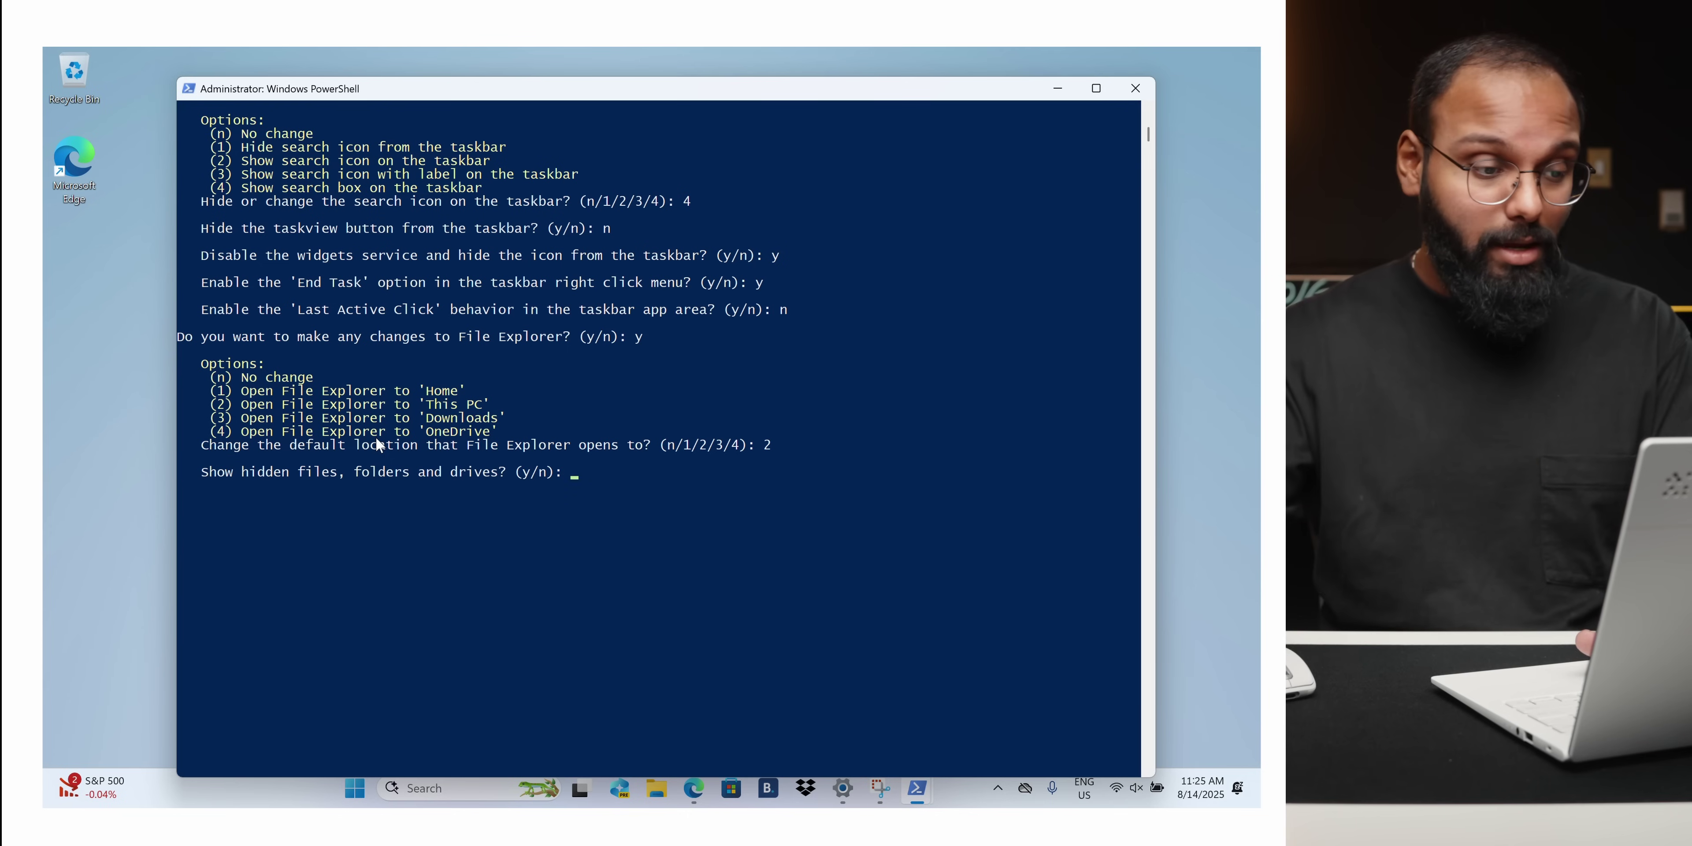
pyautogui.write('y')
pyautogui.press('Return')
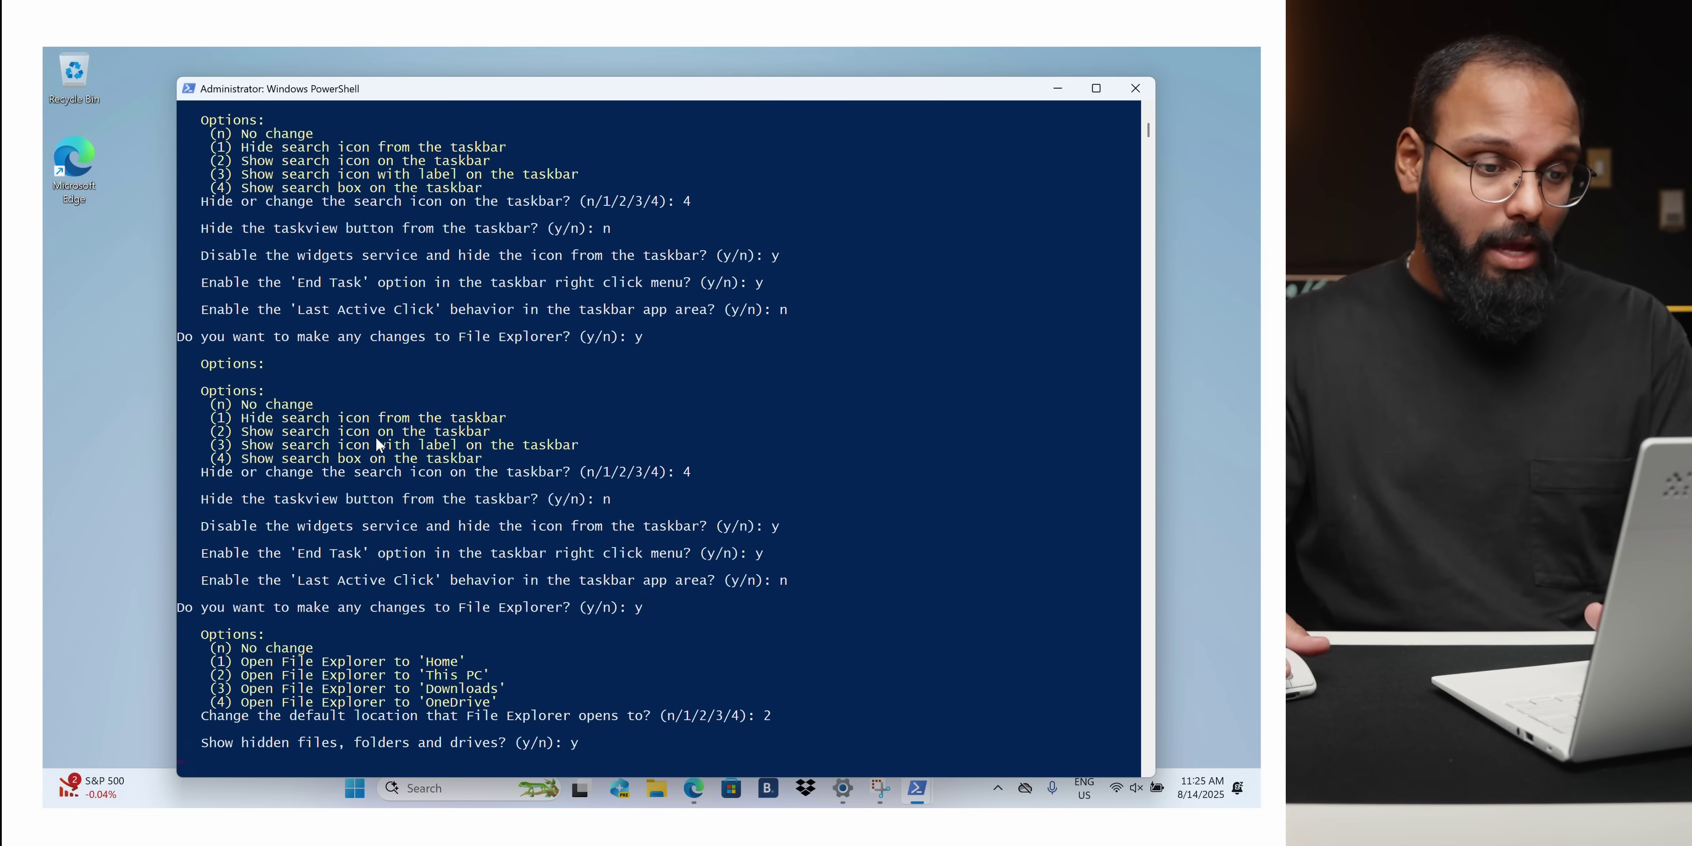
pyautogui.write('y')
pyautogui.press('Return')
# Answer n to the remaining prompts, run the script, and decline a system restore point.
pyautogui.write('n n n')
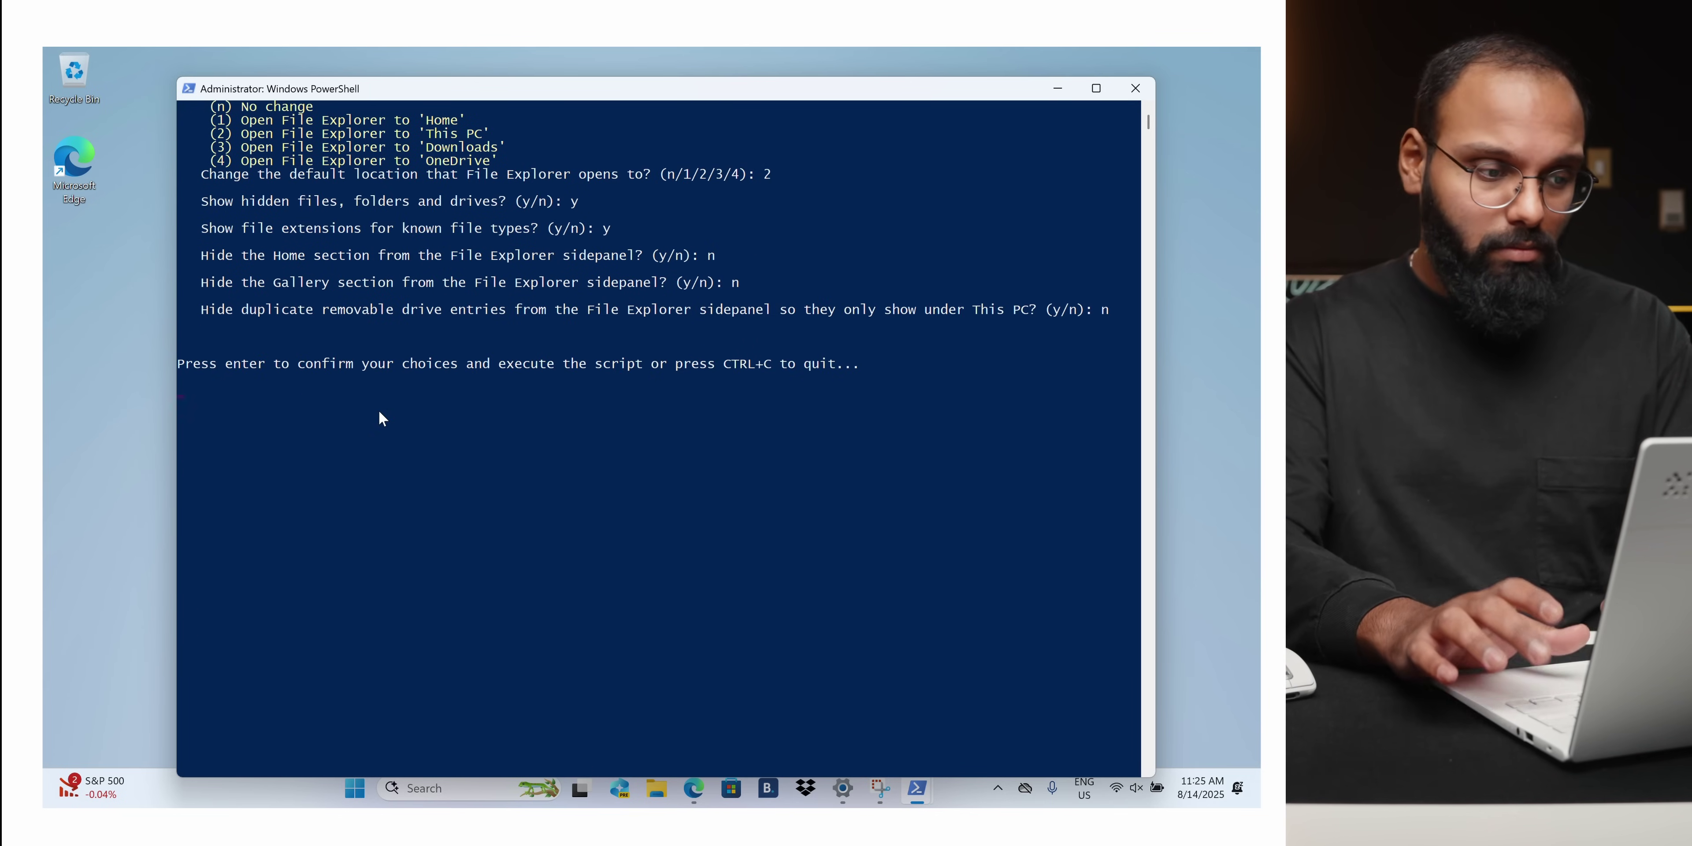
pyautogui.press('Return')
pyautogui.write('n')
pyautogui.press('Return')
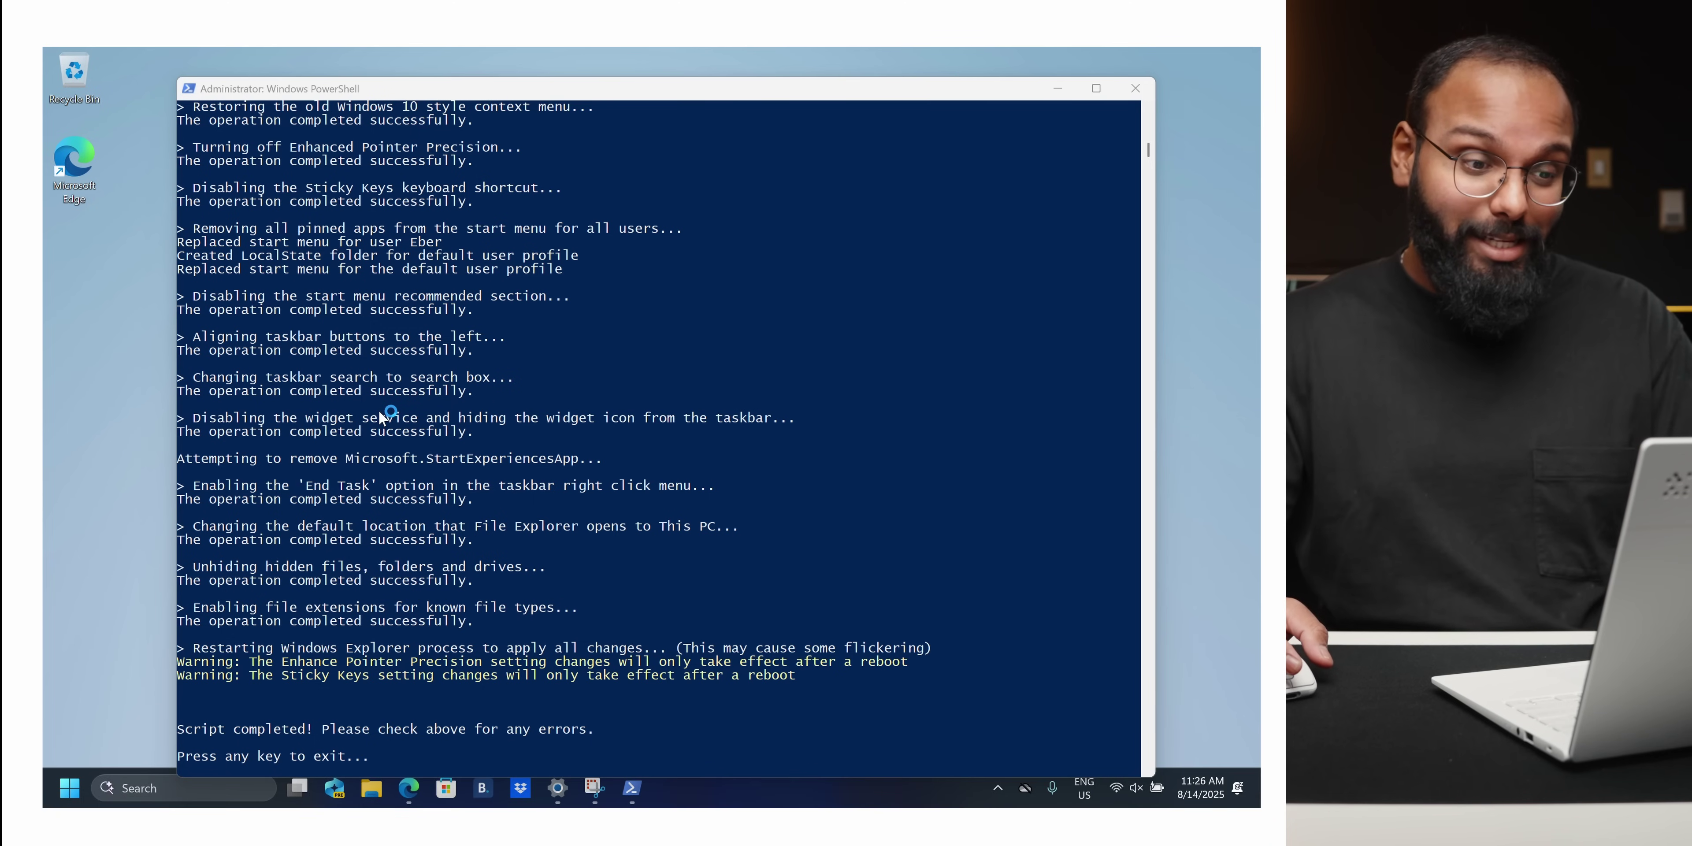
# Exit the completed debloat script and return to the desktop.
pyautogui.press('Return')
pyautogui.rightClick(87, 183)
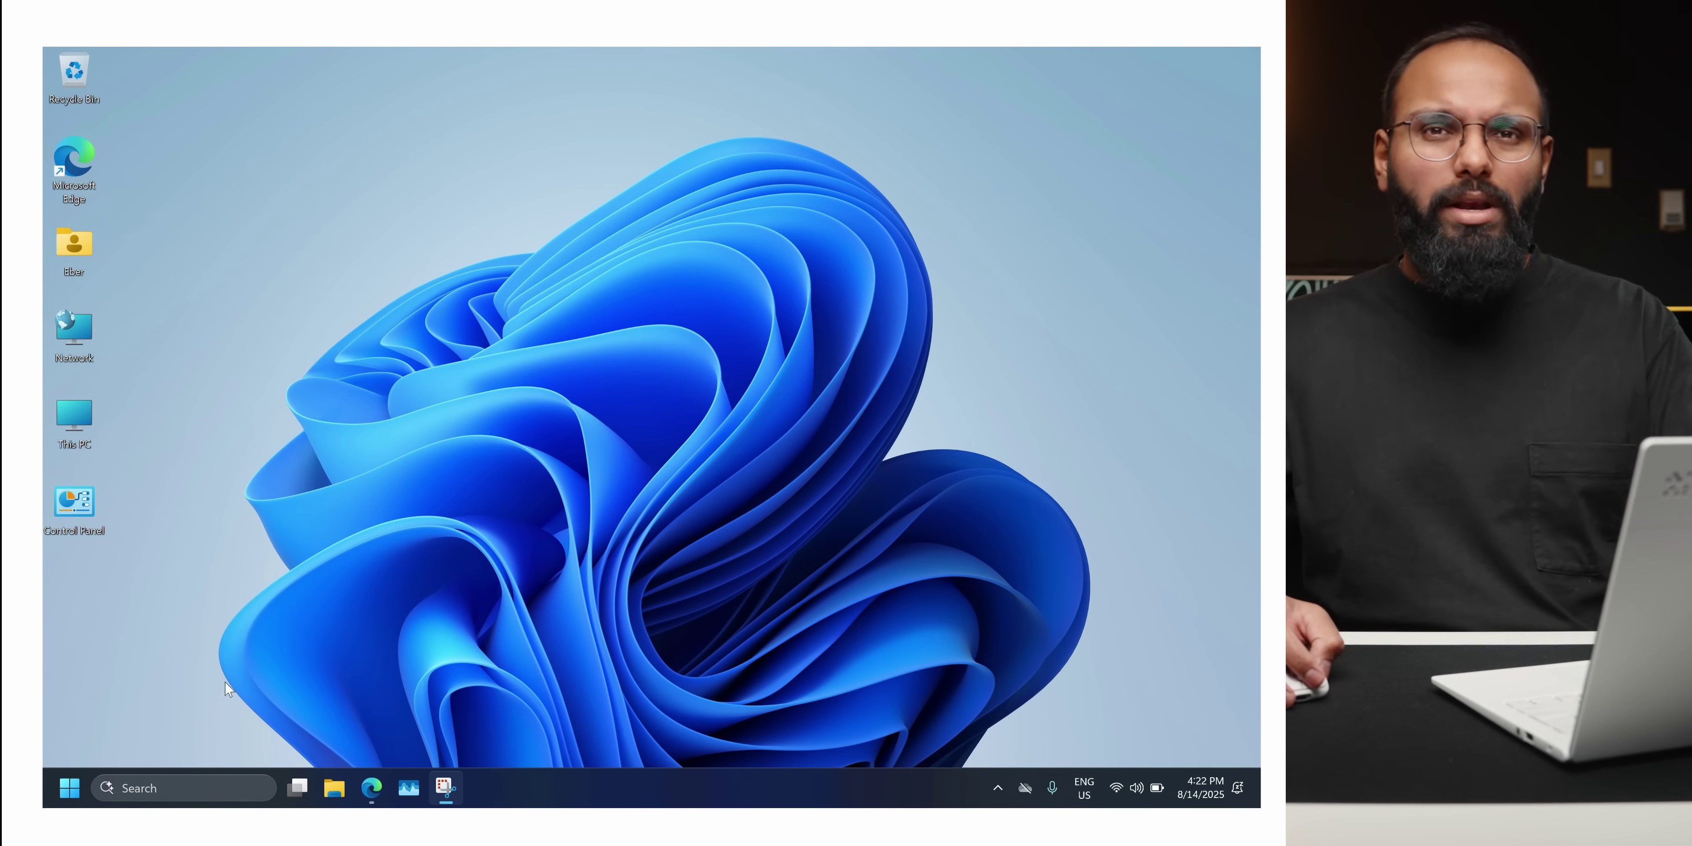
pyautogui.click(78, 784)
# Open appwiz.cpl from Start search and uninstall WebAdvisor by McAfee.
pyautogui.click(69, 788)
pyautogui.click(70, 787)
pyautogui.write('ap')
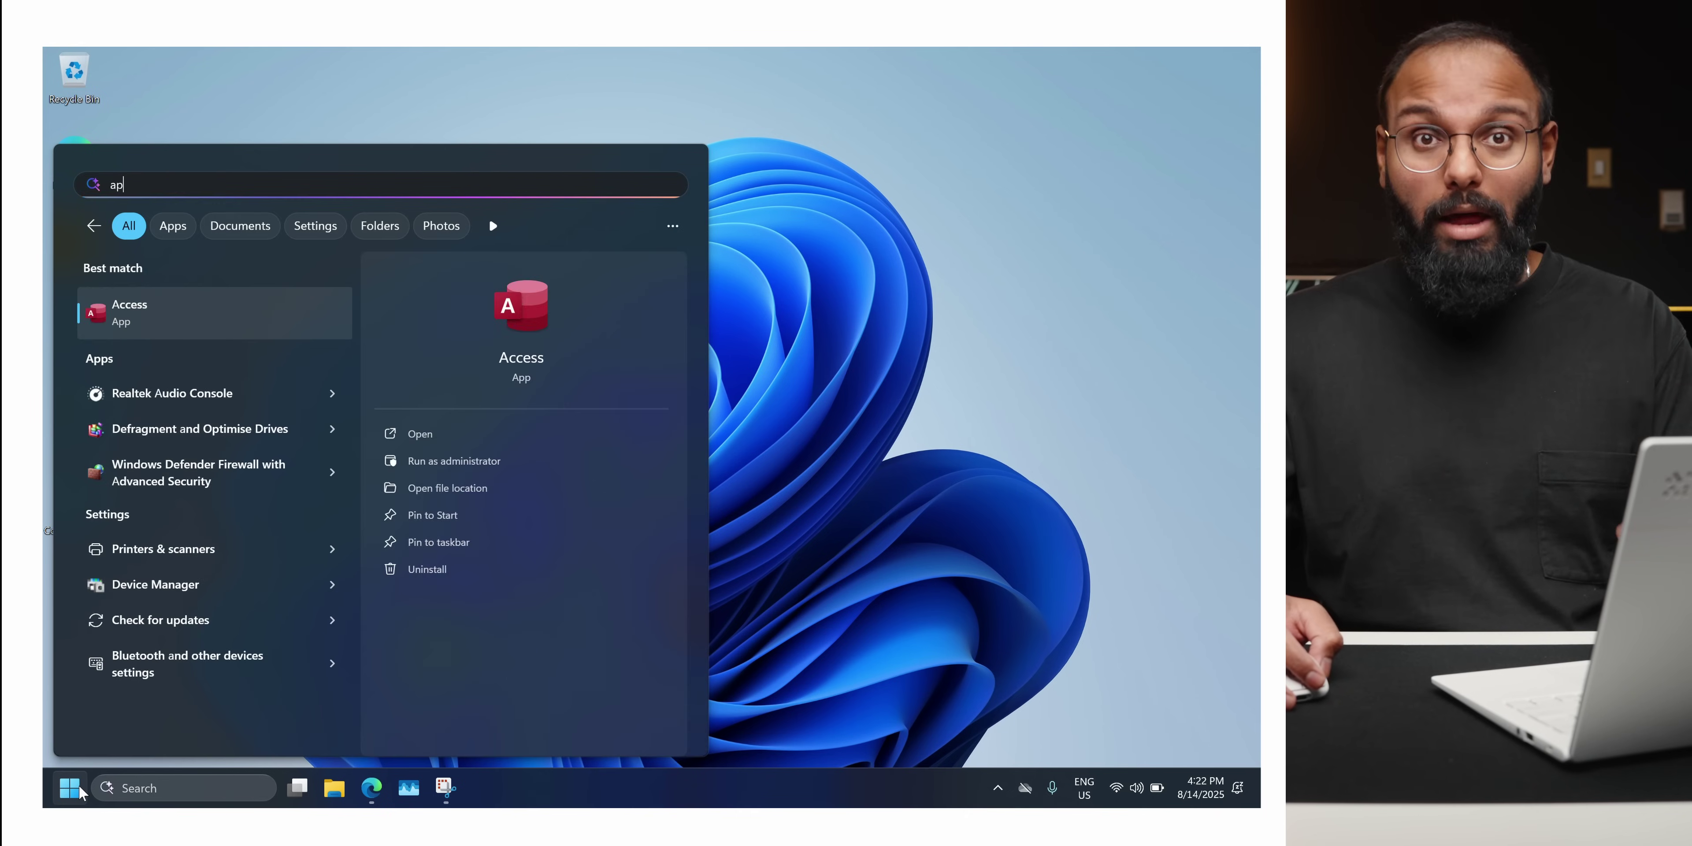
pyautogui.write('pwiz.cpl')
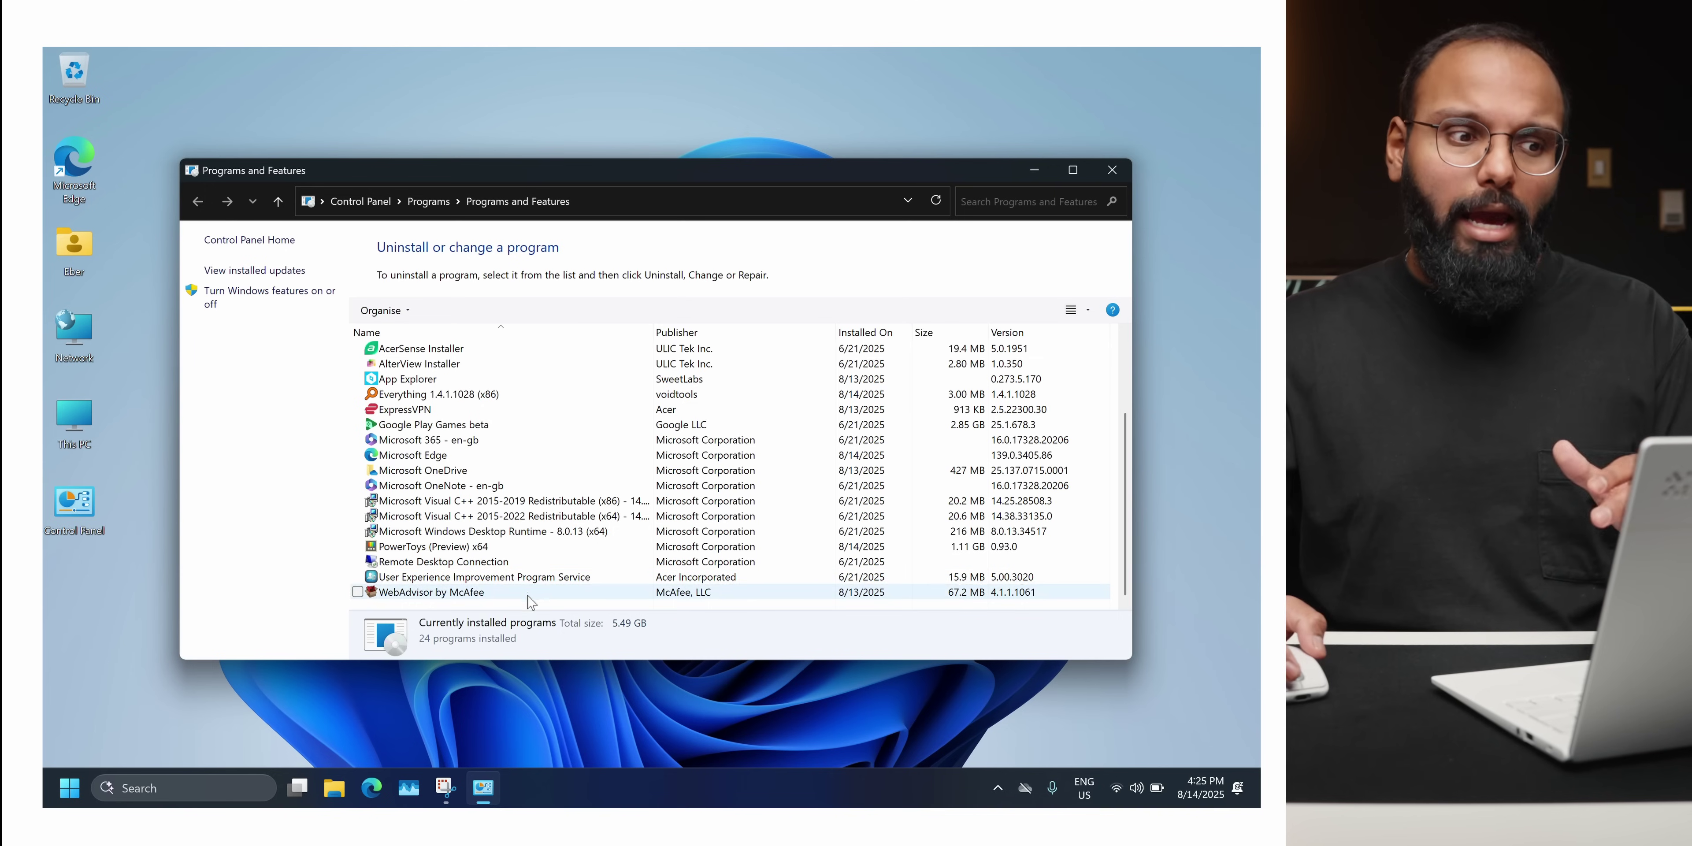
pyautogui.click(529, 594)
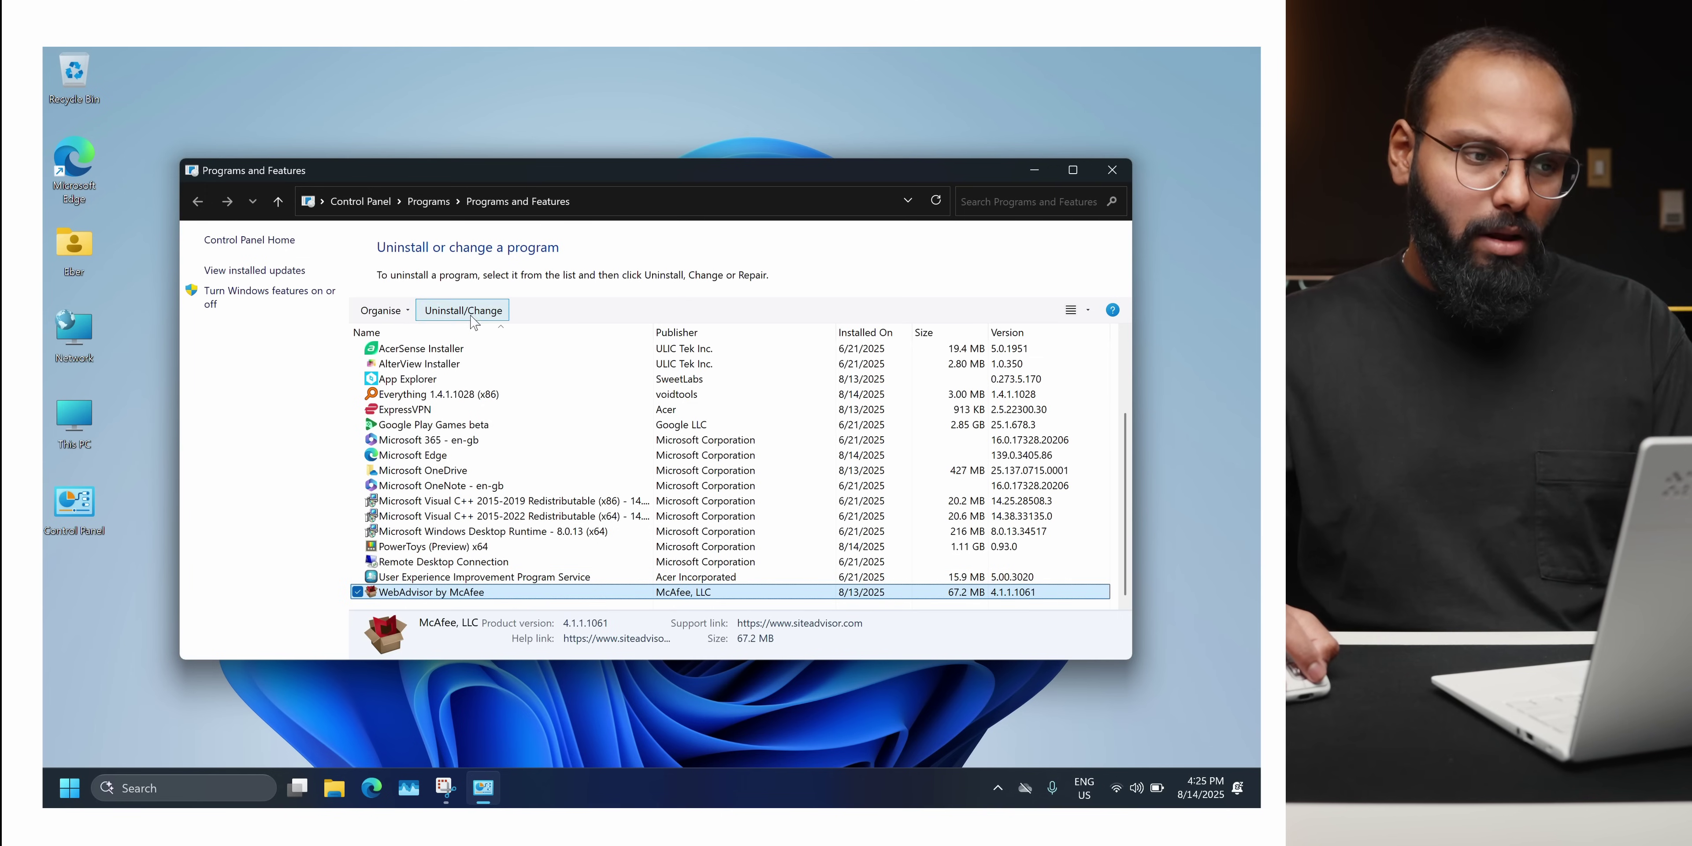
pyautogui.click(469, 314)
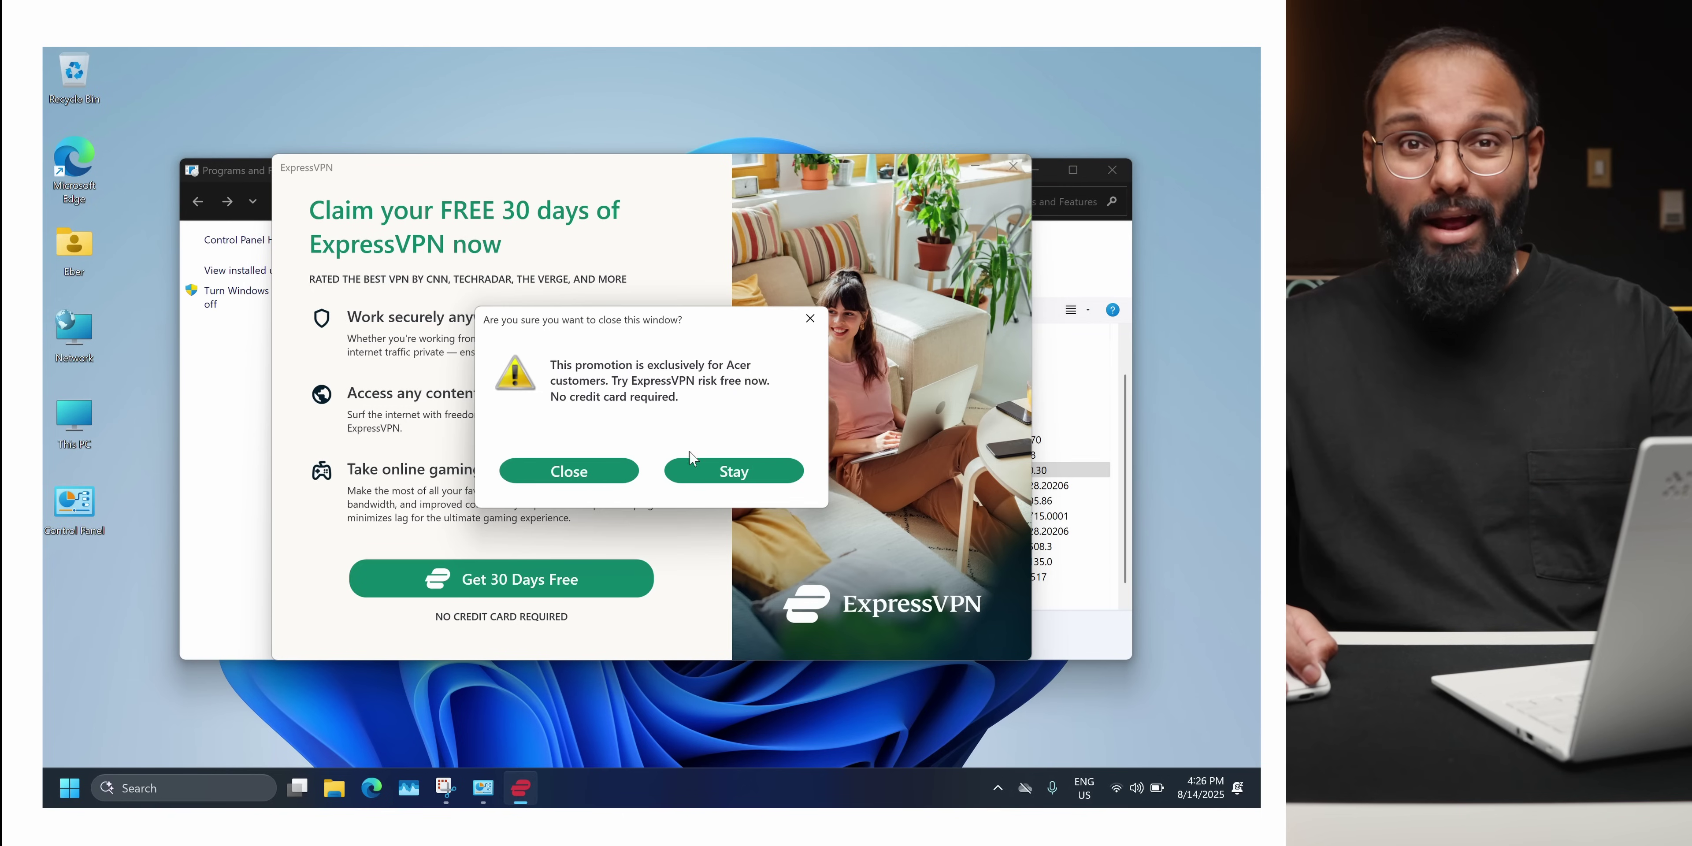
# Uninstall ExpressVPN, dismissing its promotion, and then App Explorer.
pyautogui.click(606, 477)
pyautogui.click(444, 310)
pyautogui.click(800, 410)
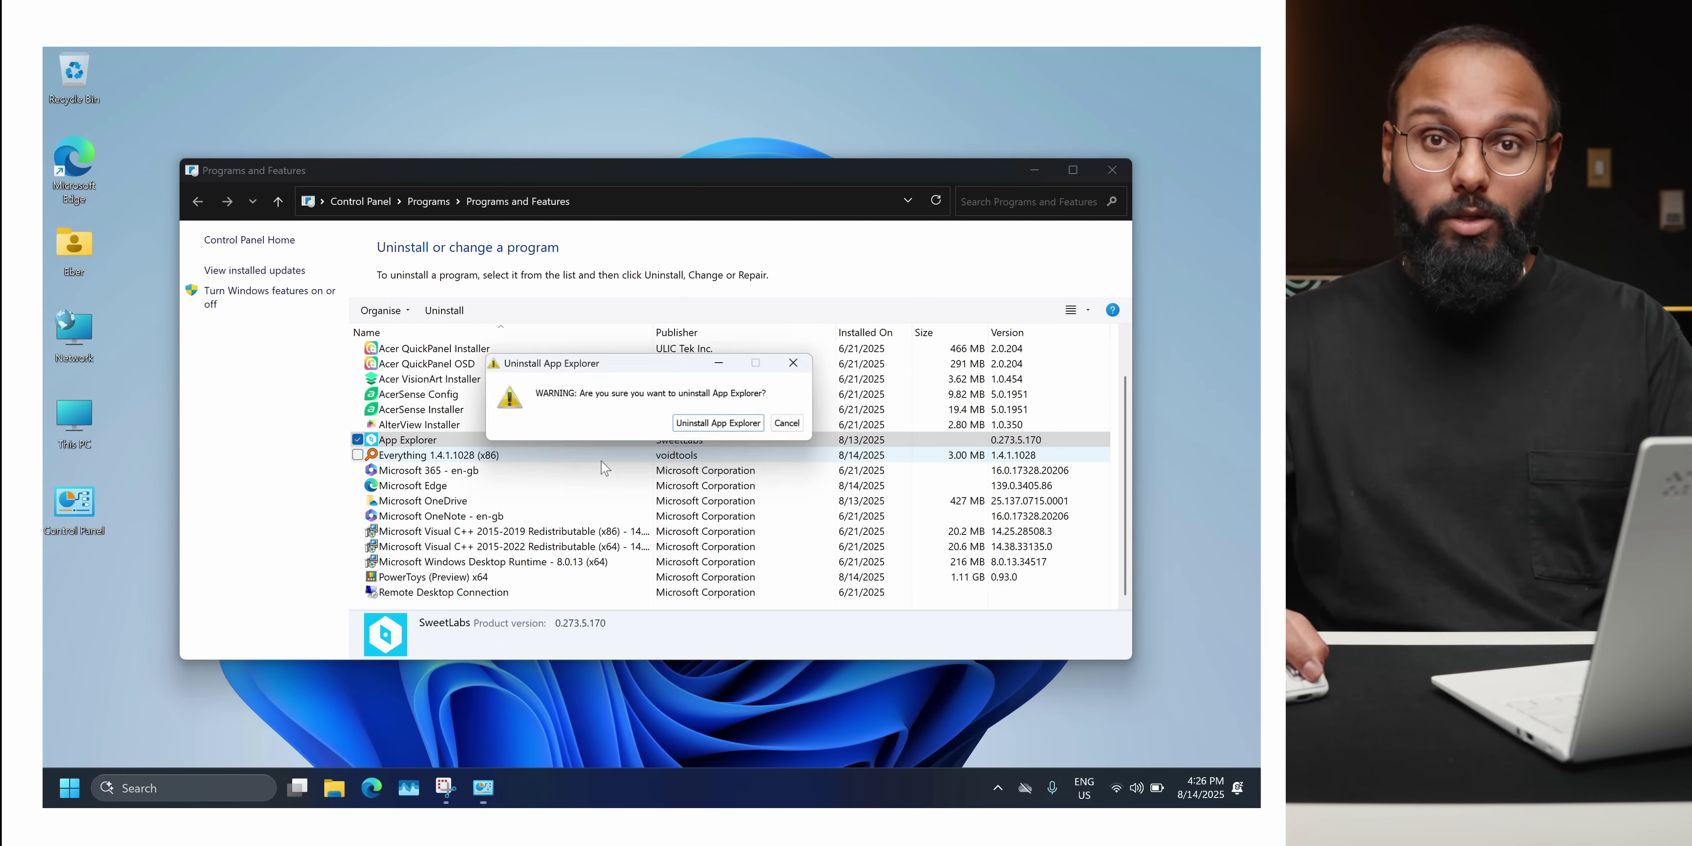
pyautogui.click(710, 426)
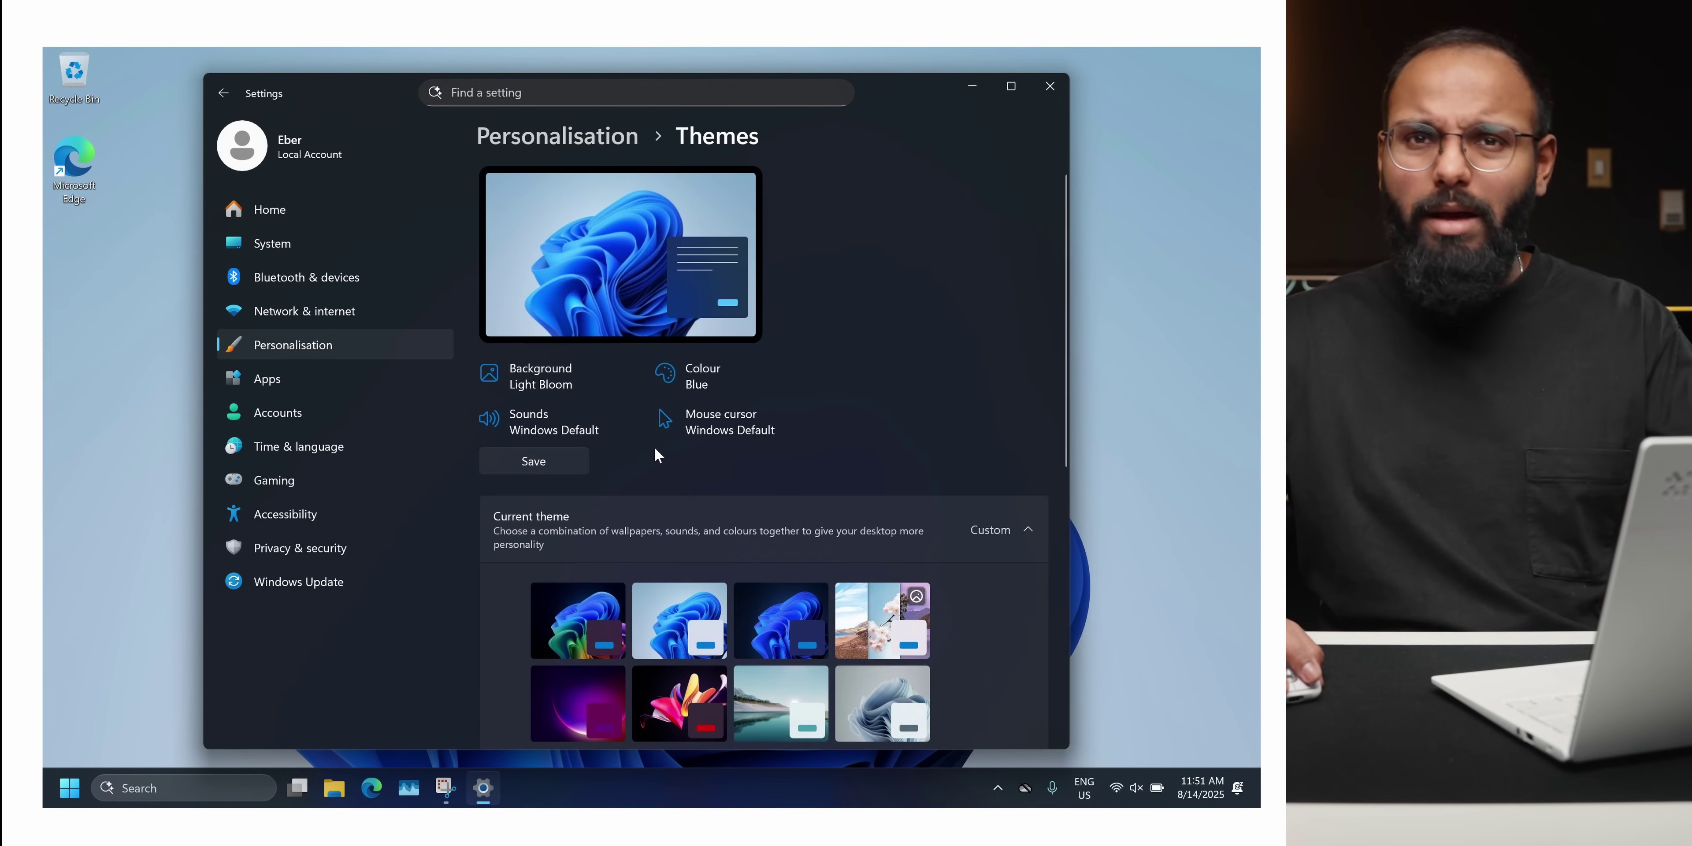
# Choose the desktop icons to show in Themes > Desktop icon settings.
pyautogui.scroll(-3, 655, 449)
pyautogui.click(609, 635)
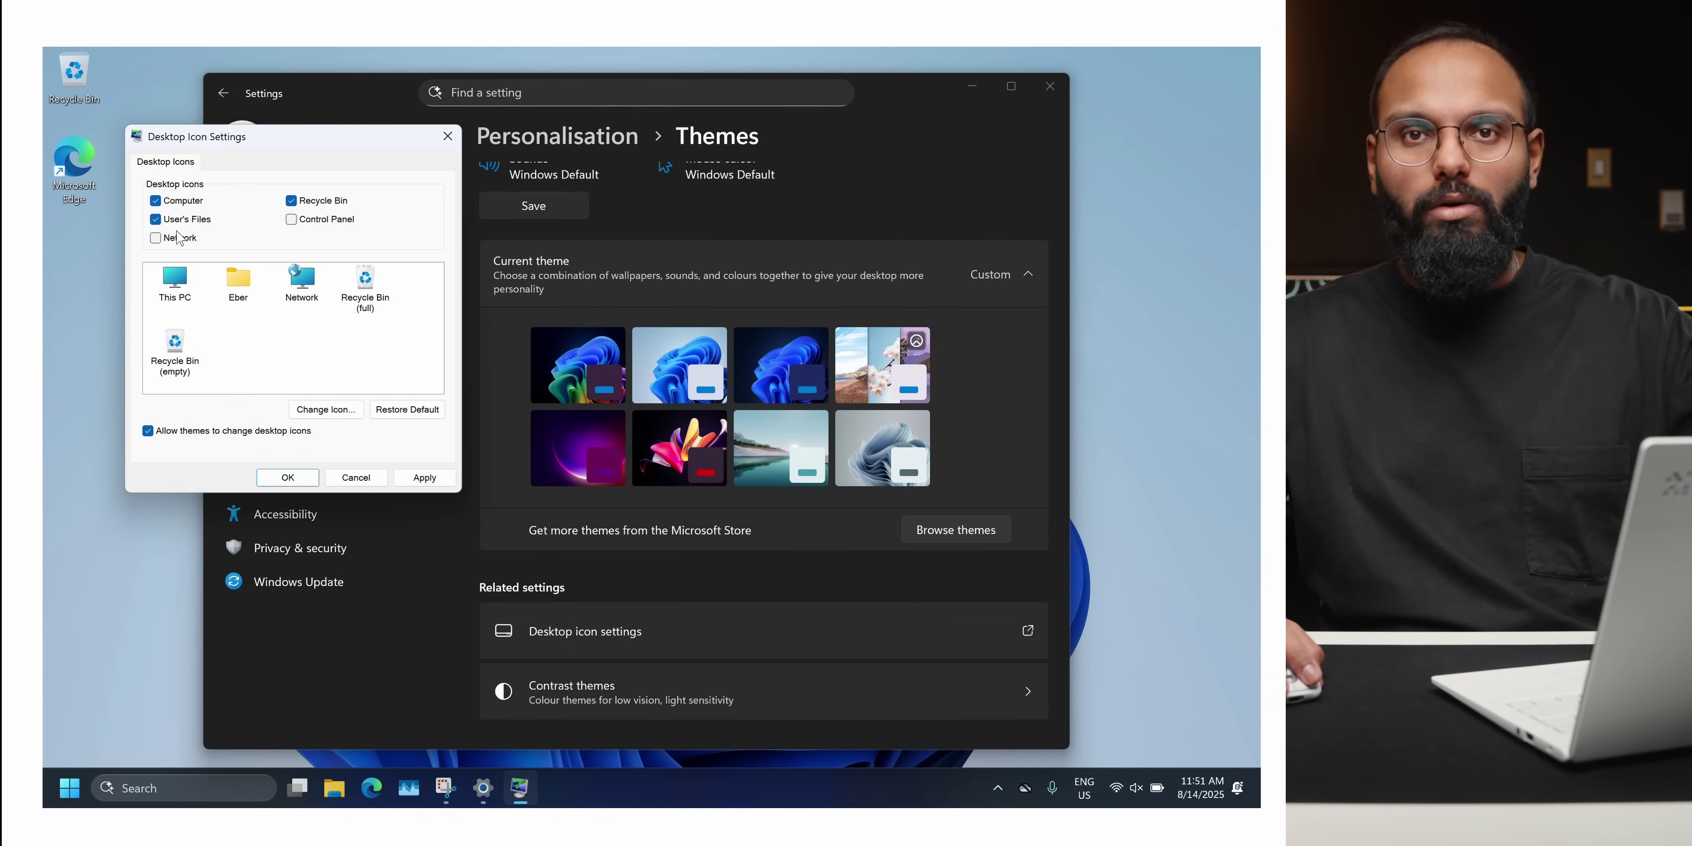
pyautogui.click(289, 478)
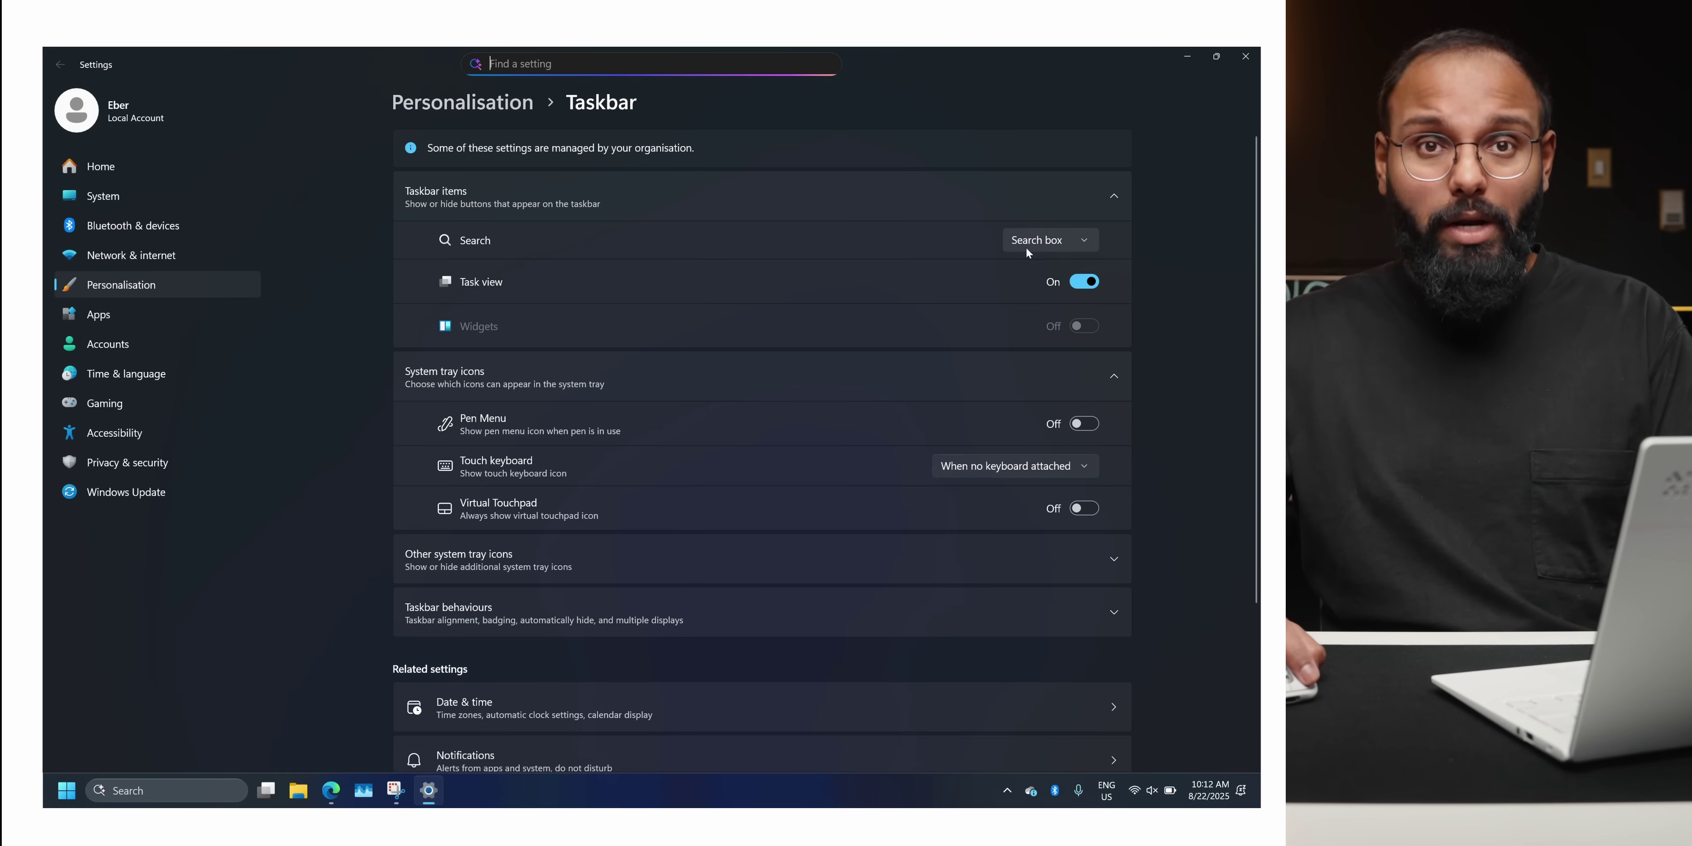
# Set the taskbar Search option to Hide.
pyautogui.click(1031, 245)
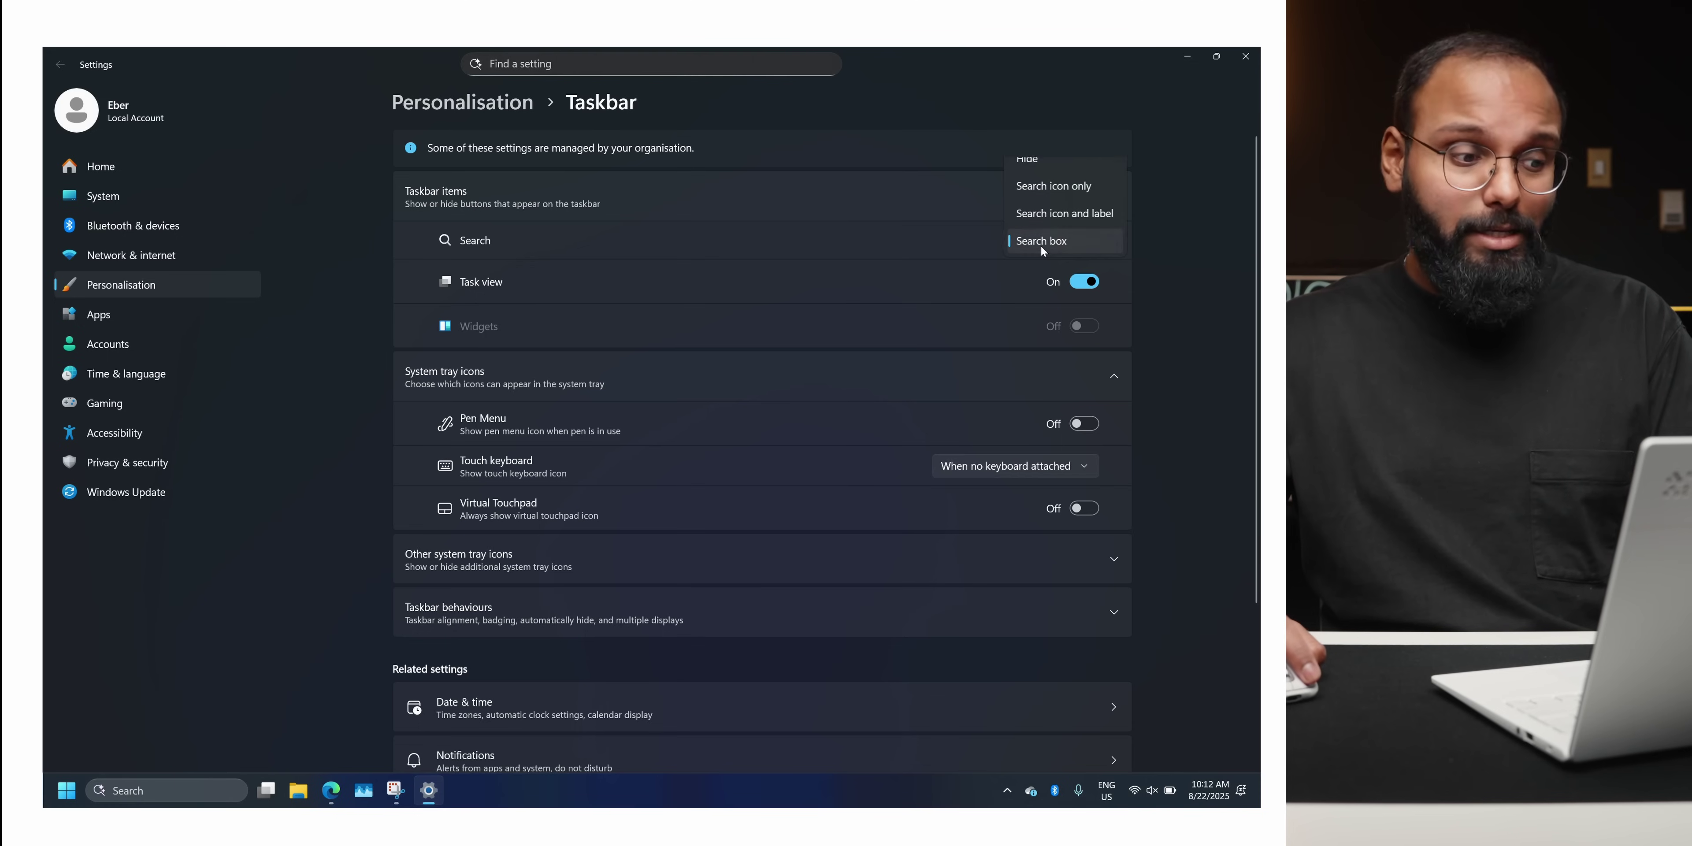
pyautogui.click(1032, 166)
pyautogui.scroll(-5, 1022, 543)
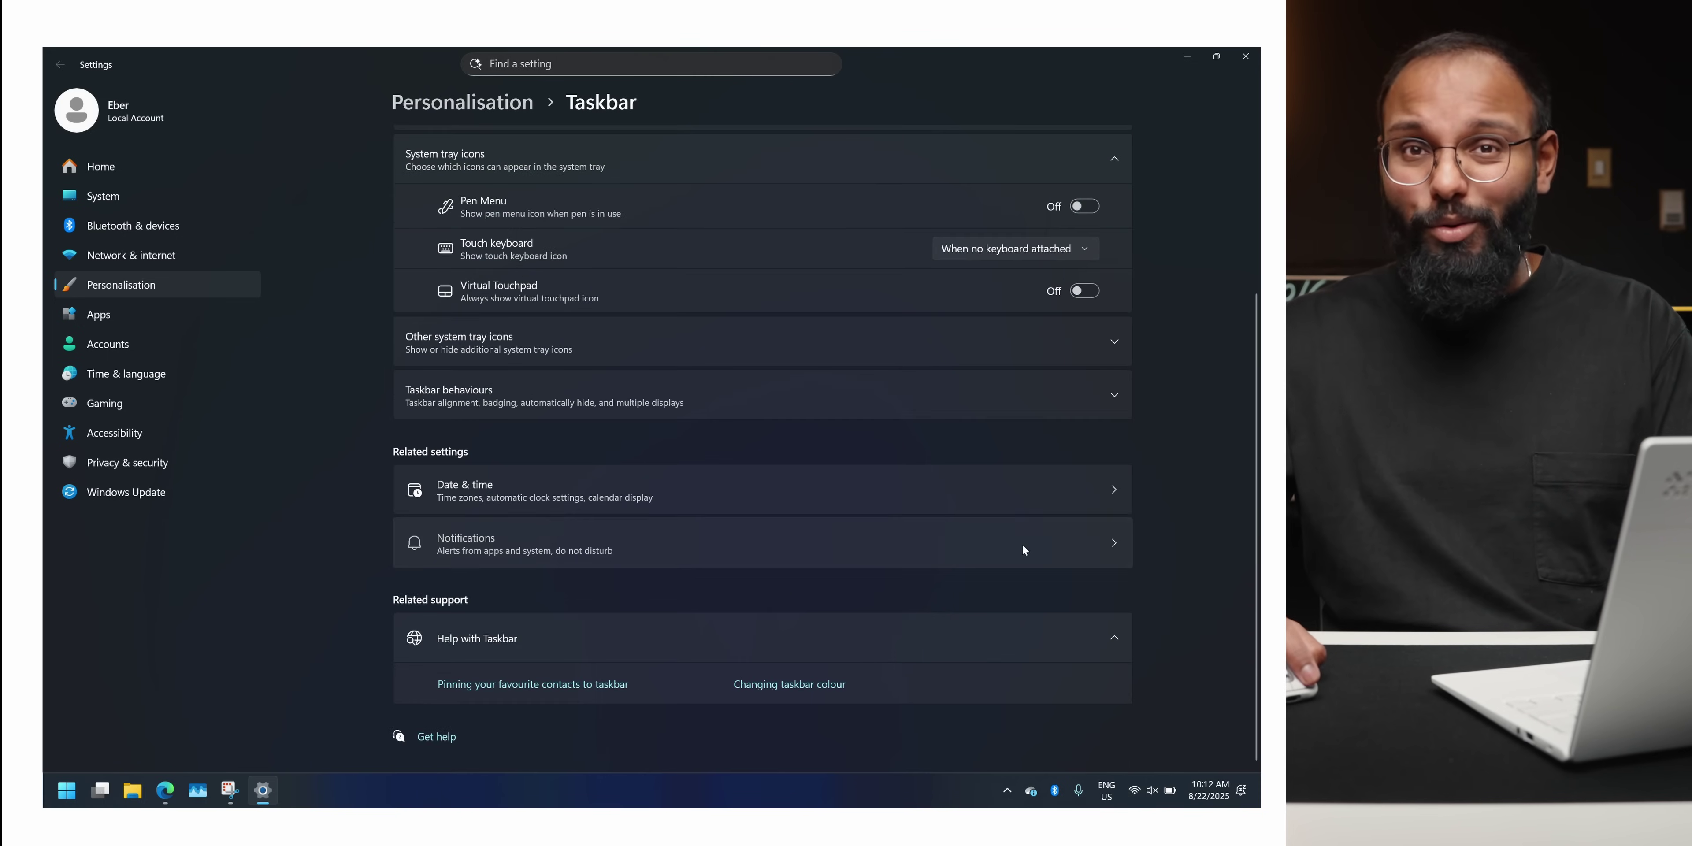
pyautogui.click(1022, 543)
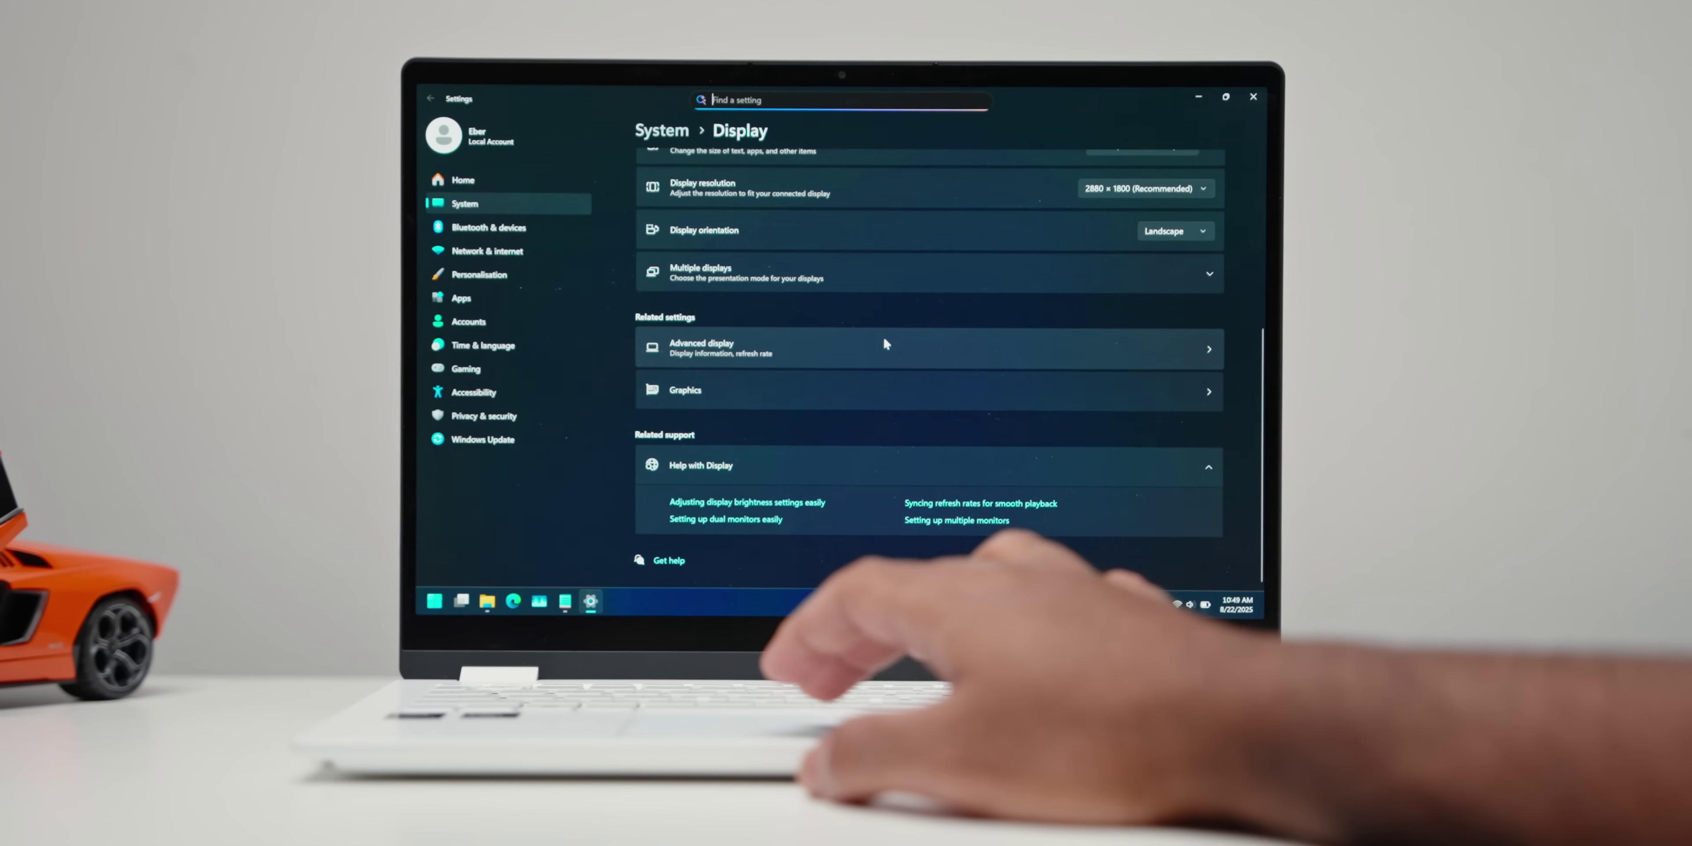
# In Advanced display, run the screen at 120 Hz with Dynamic refresh rate on.
pyautogui.click(884, 342)
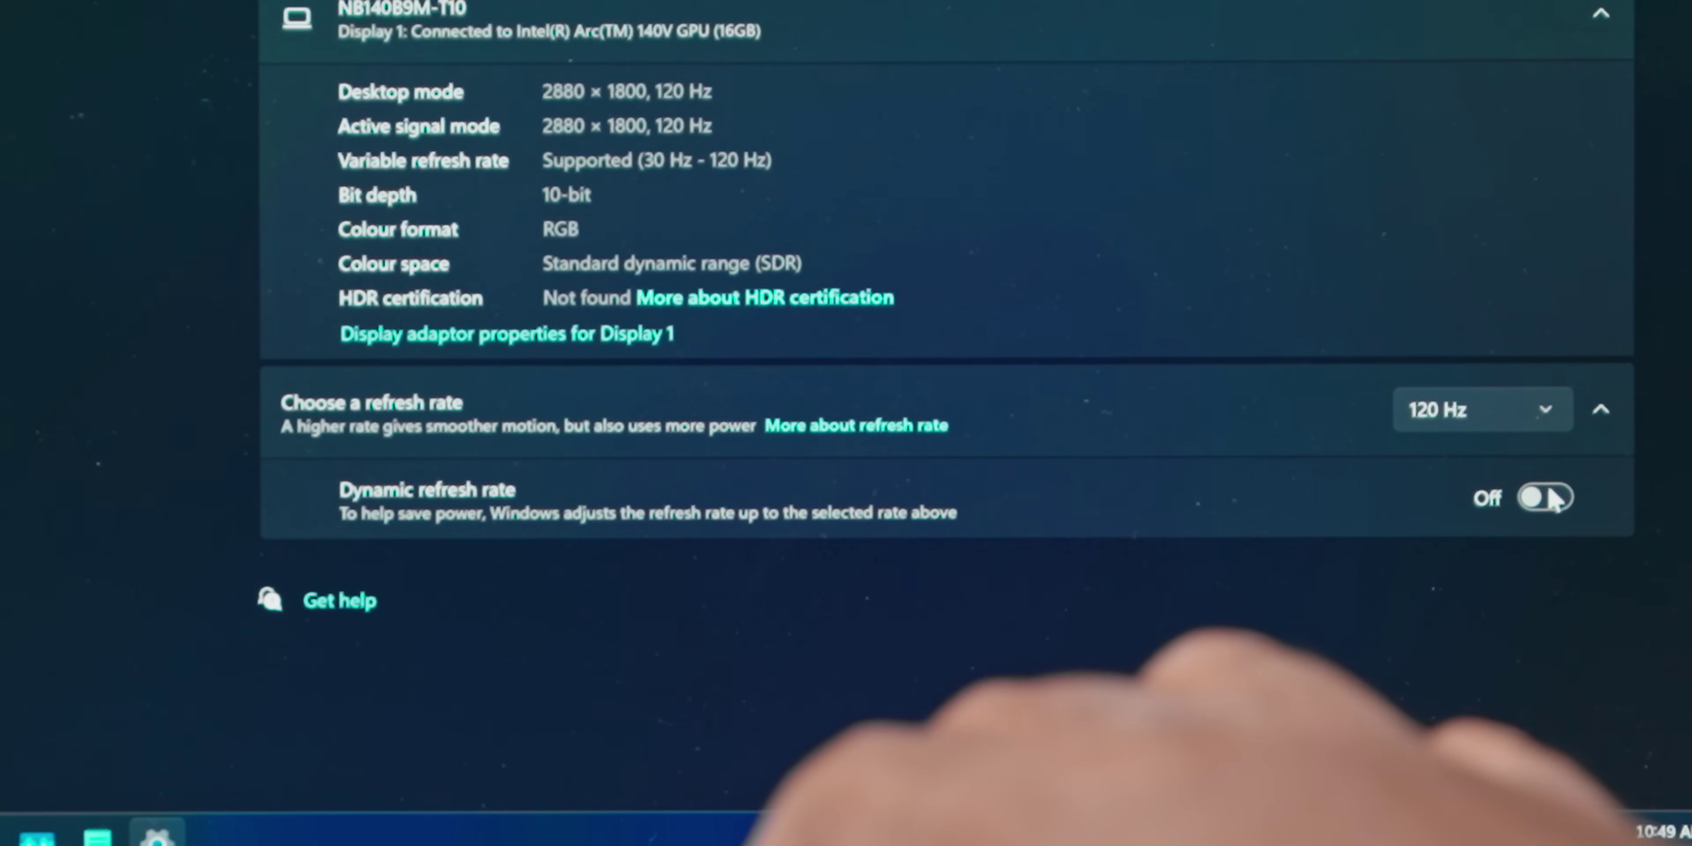
pyautogui.click(1555, 499)
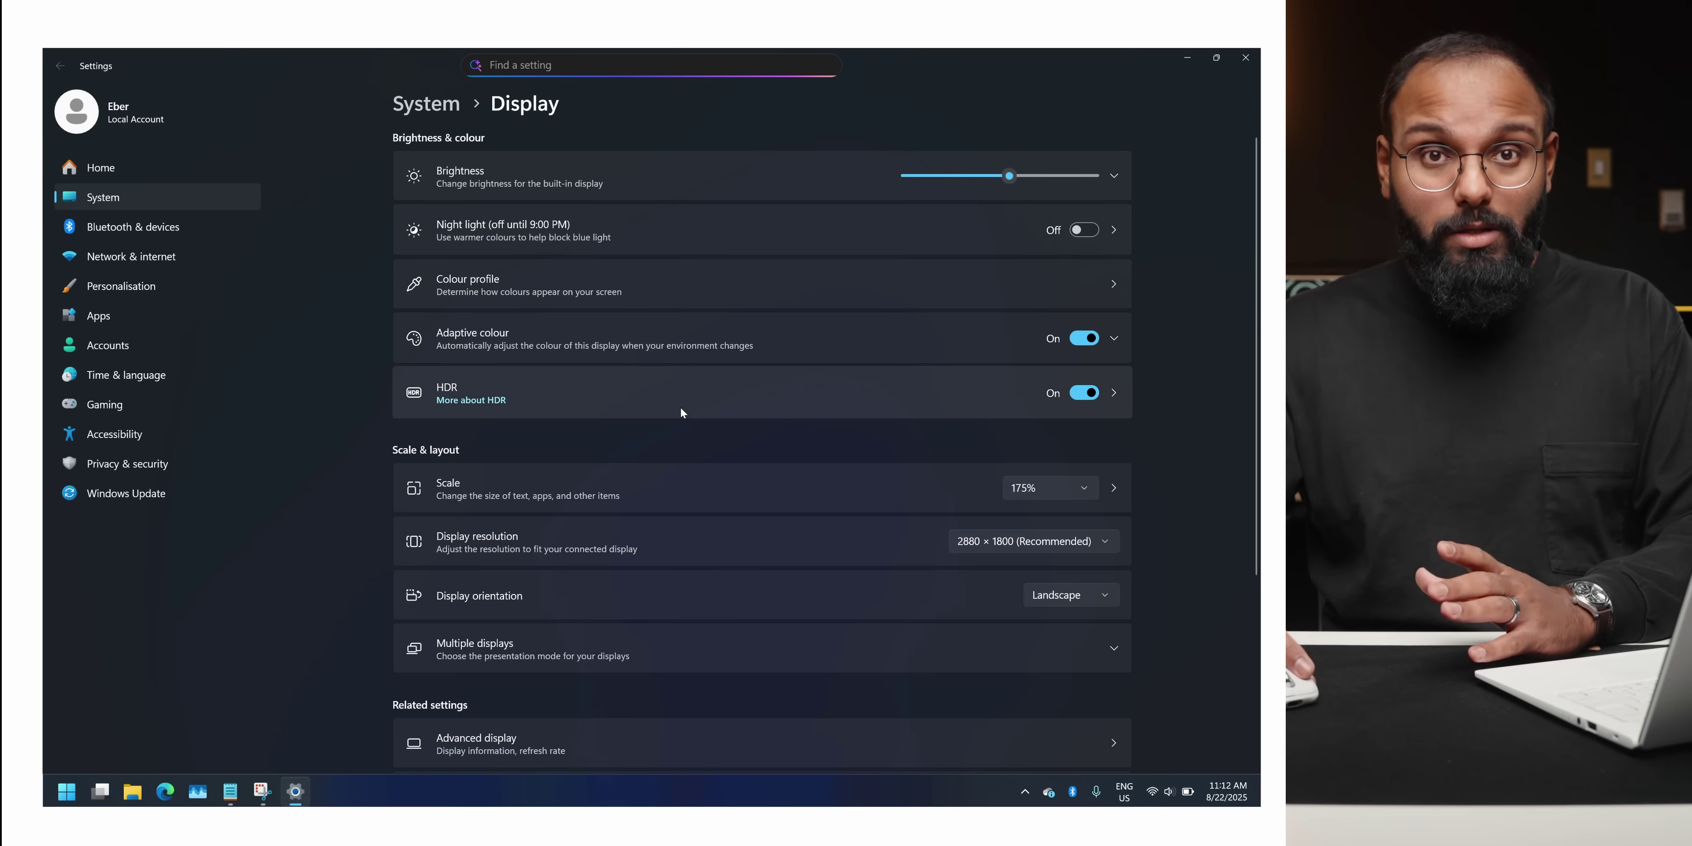
# Push the brightness slider to maximum and check the Night light schedule (21:00–7:00, strength 48).
pyautogui.click(1114, 175)
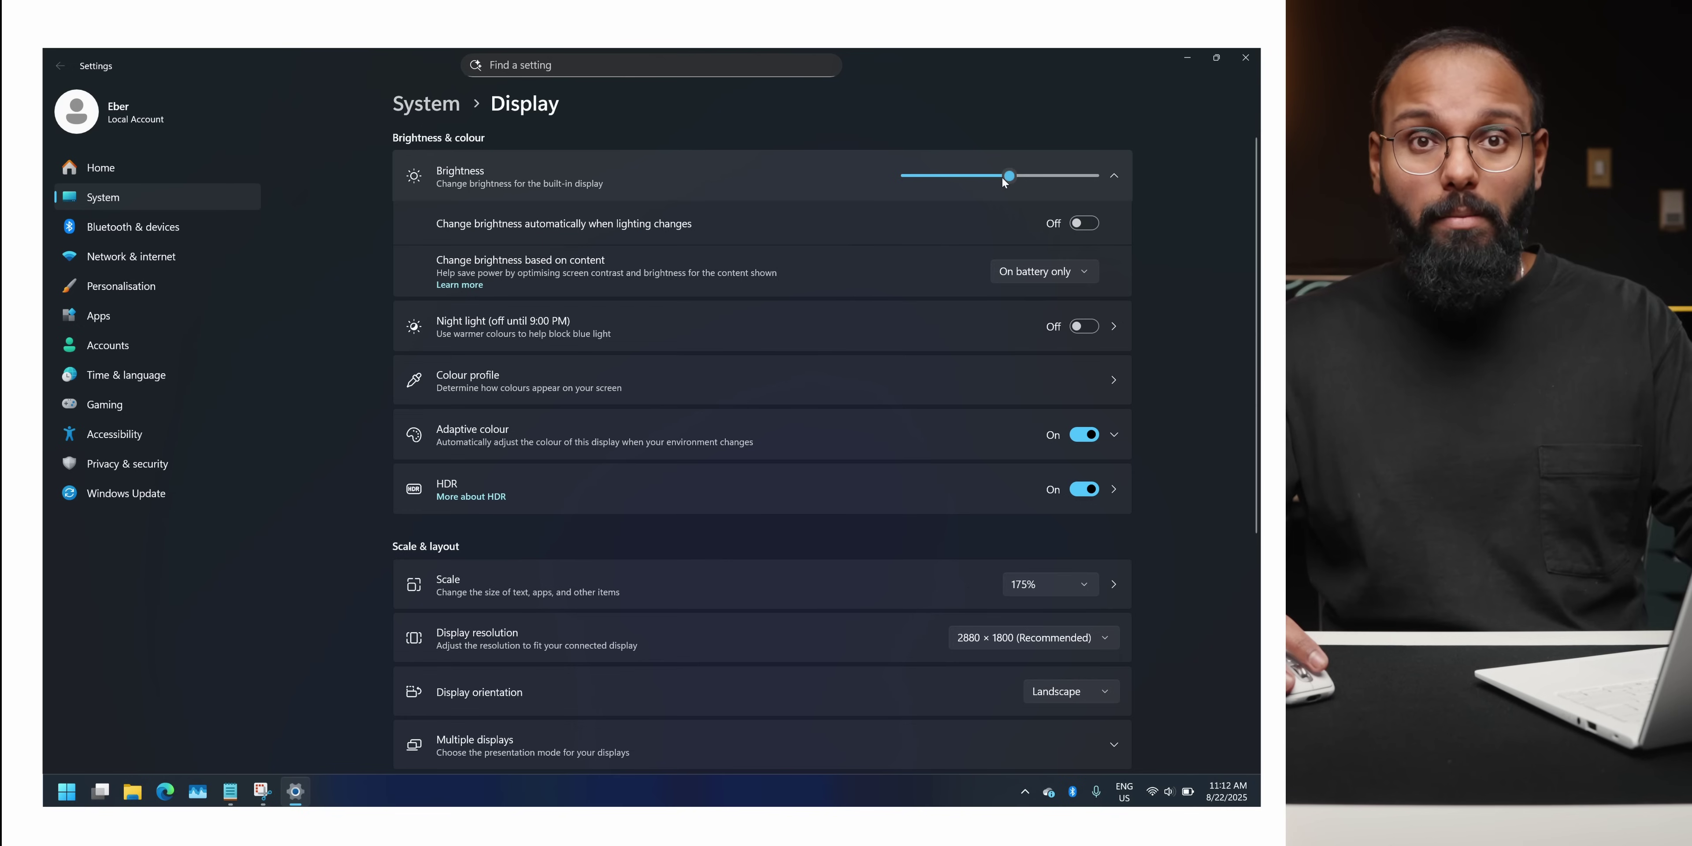
pyautogui.moveTo(1080, 176); pyautogui.dragTo(1157, 174)
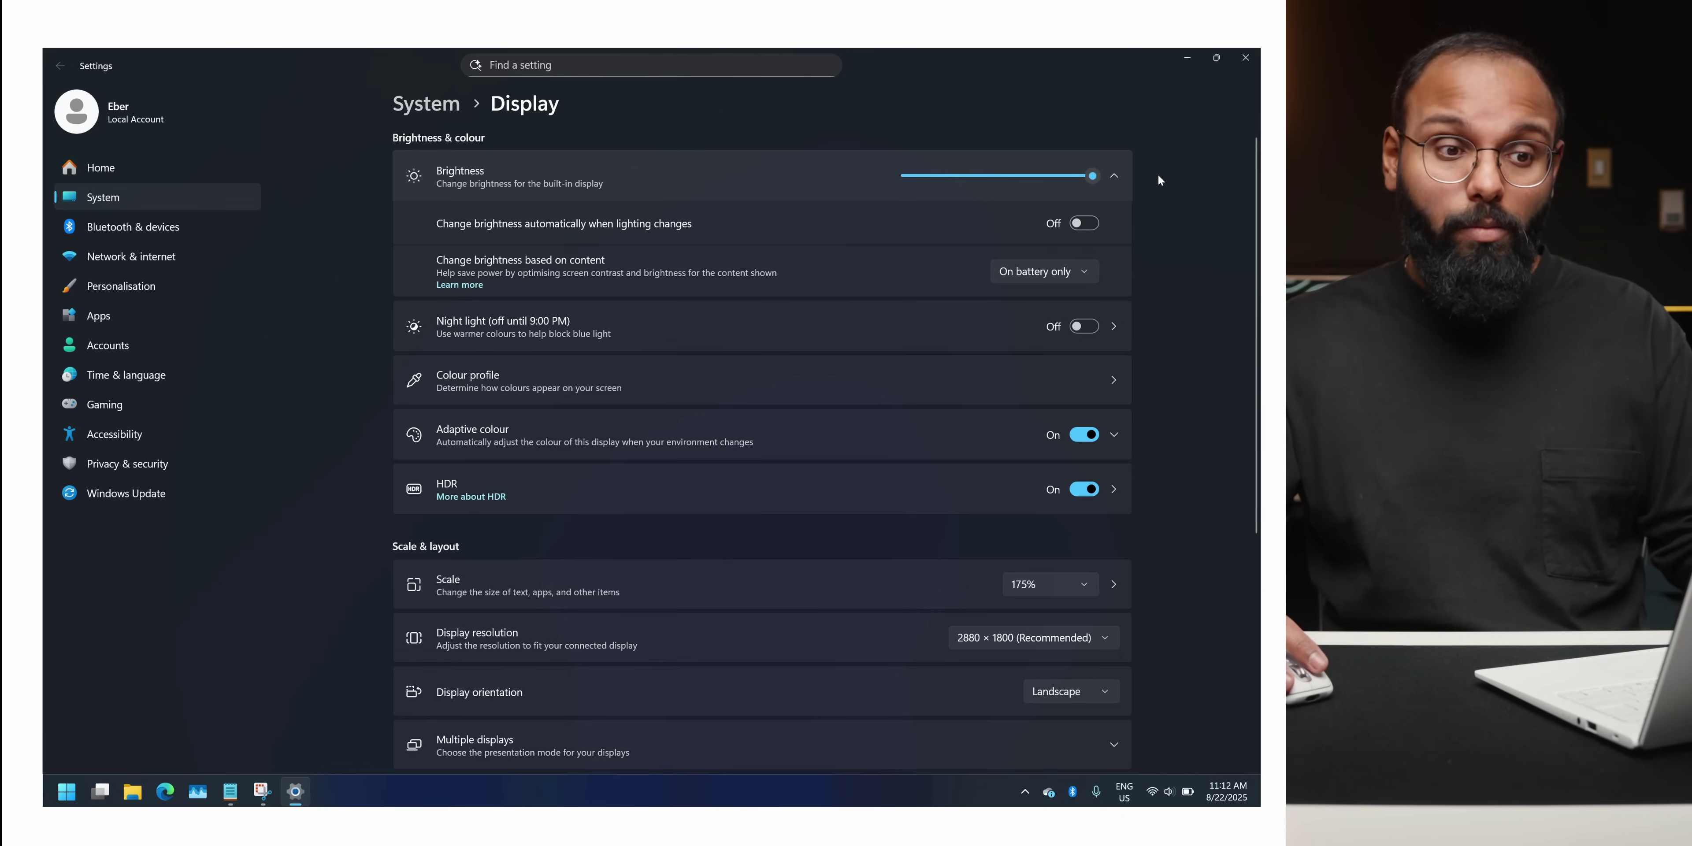
pyautogui.click(1021, 329)
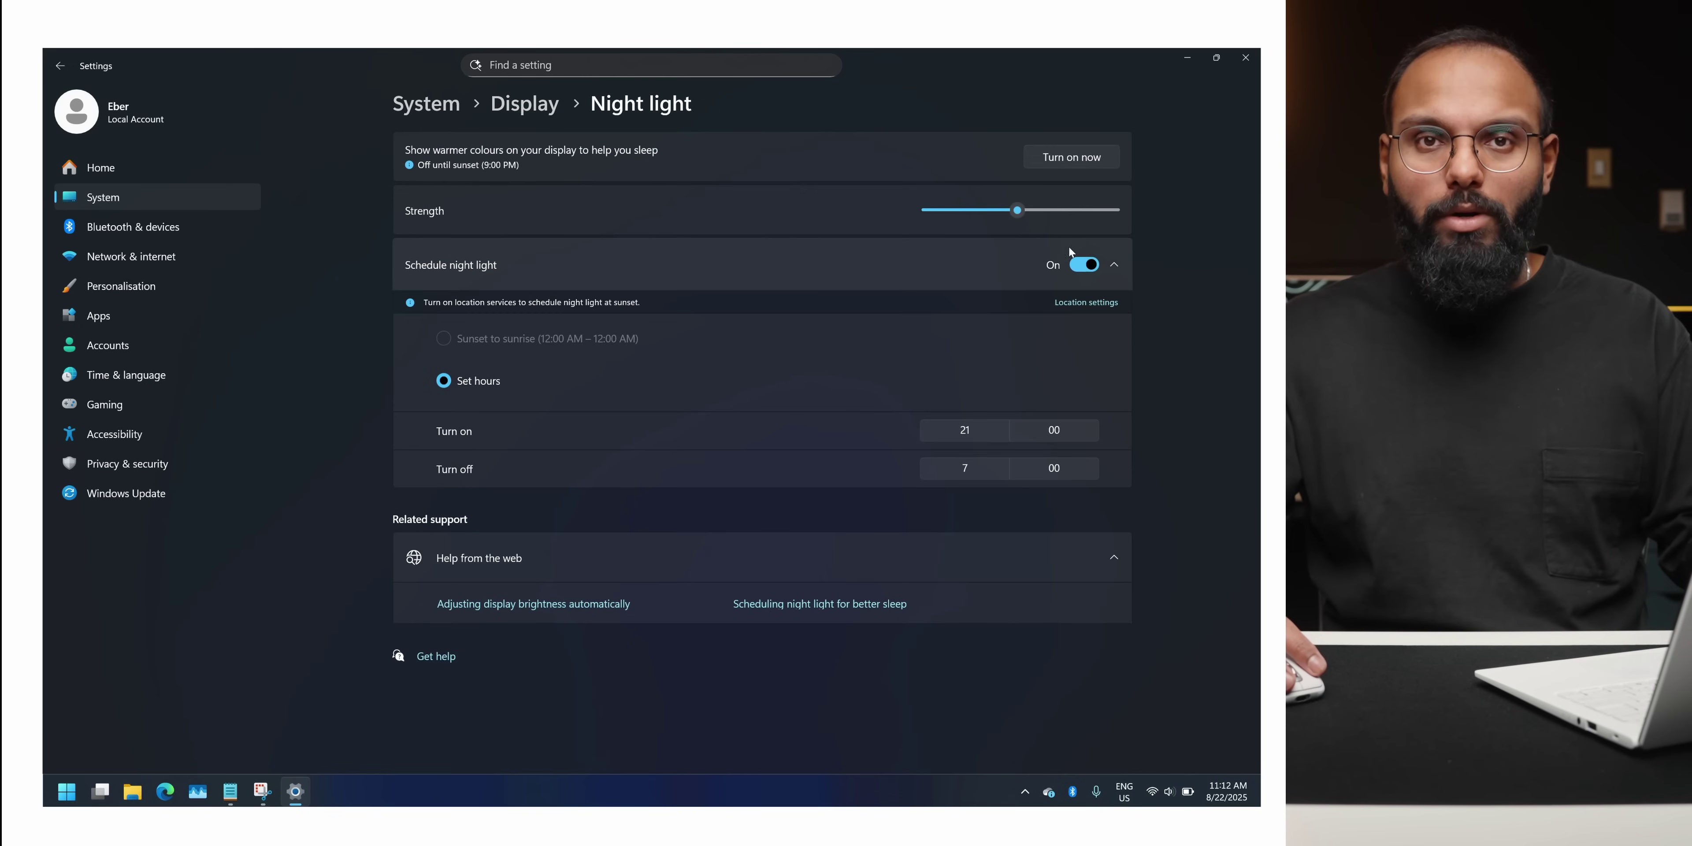
pyautogui.moveTo(1020, 213)
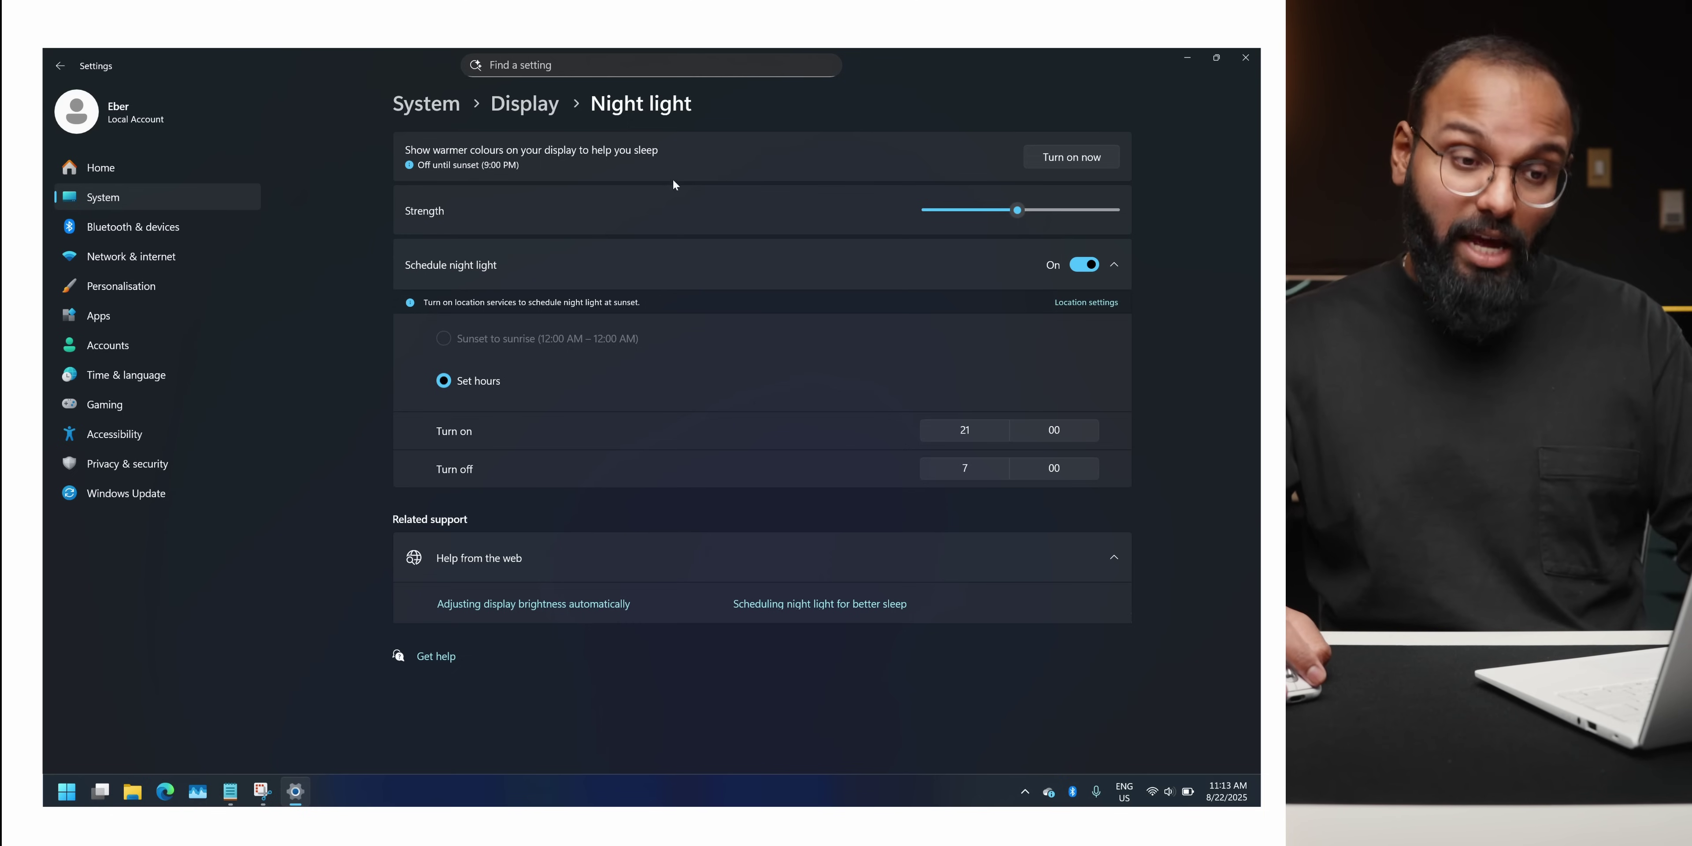
pyautogui.click(78, 66)
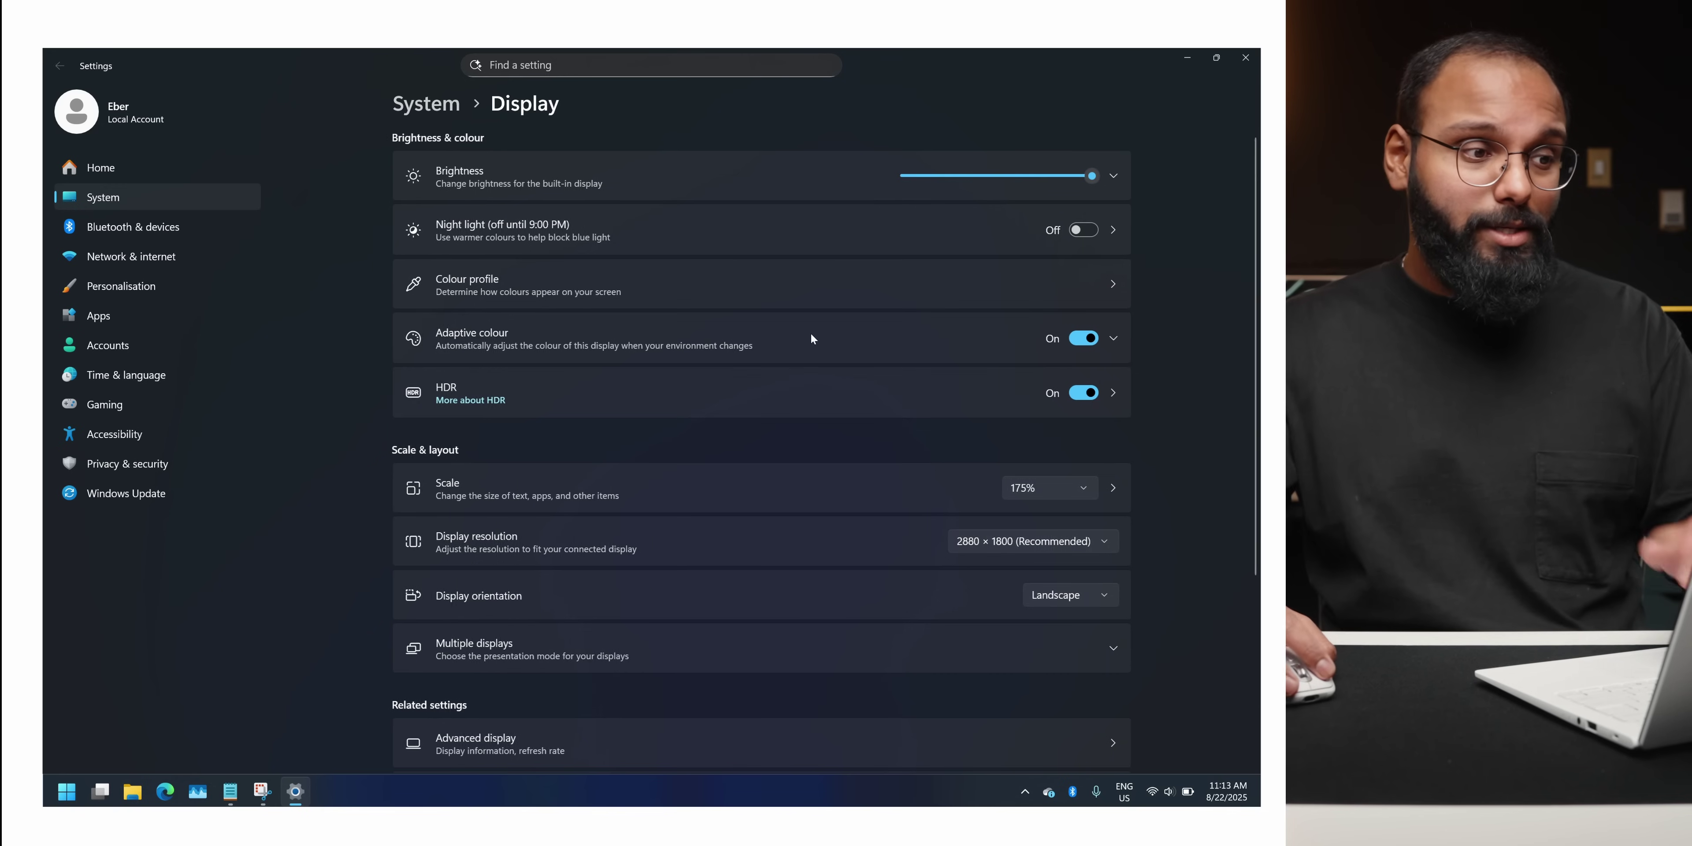
# Review the sRGB colour profile, then switch HDR off on the Display page.
pyautogui.click(1115, 289)
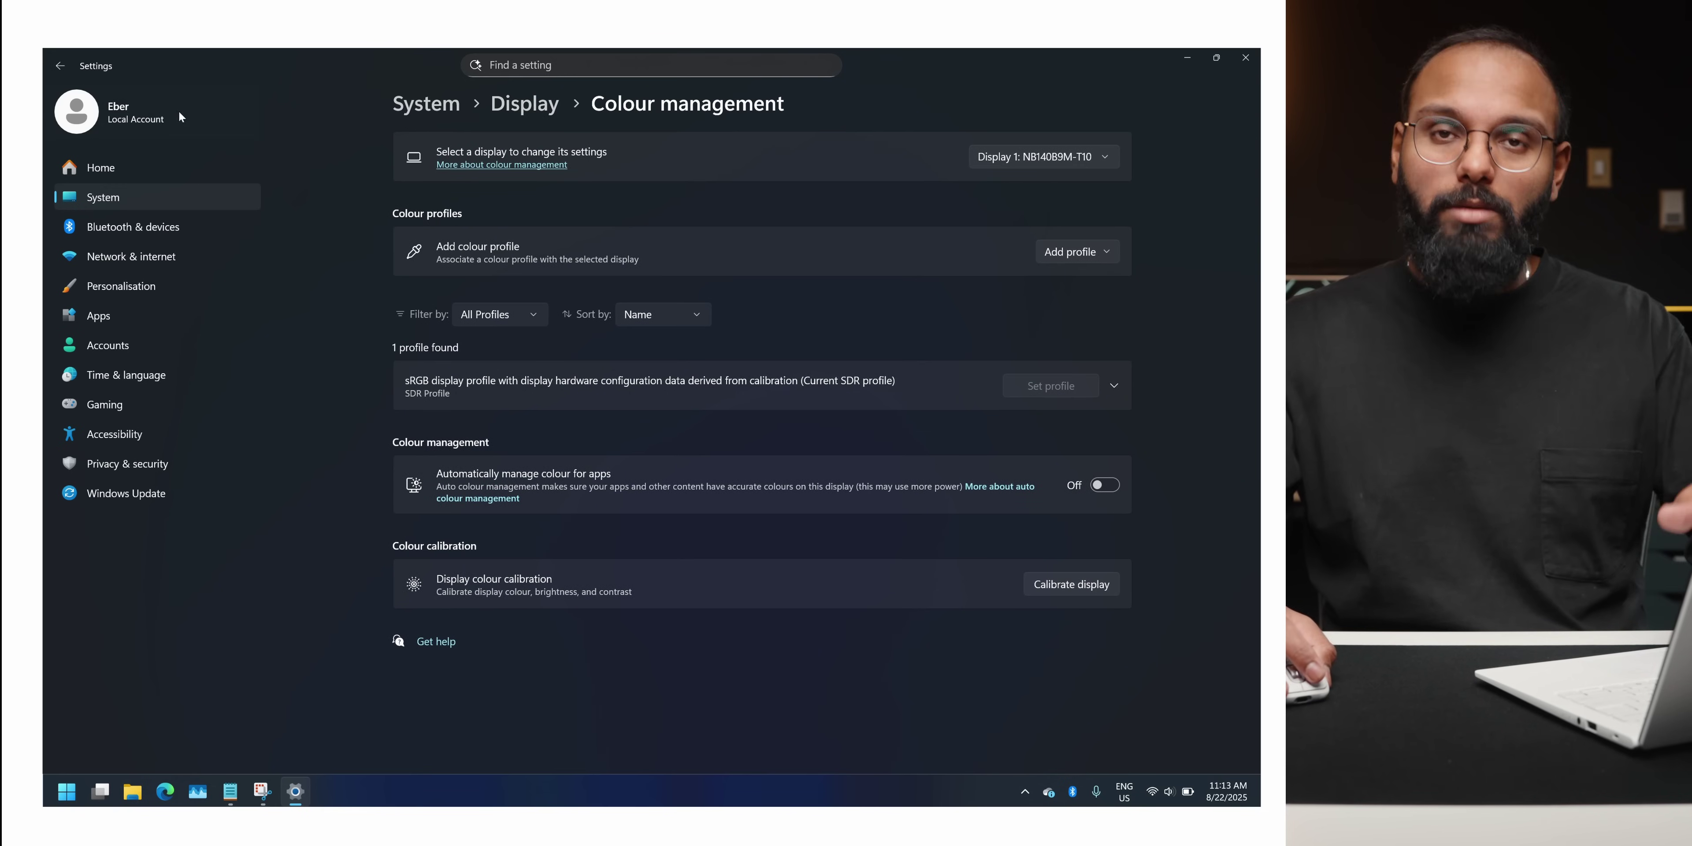
pyautogui.click(55, 65)
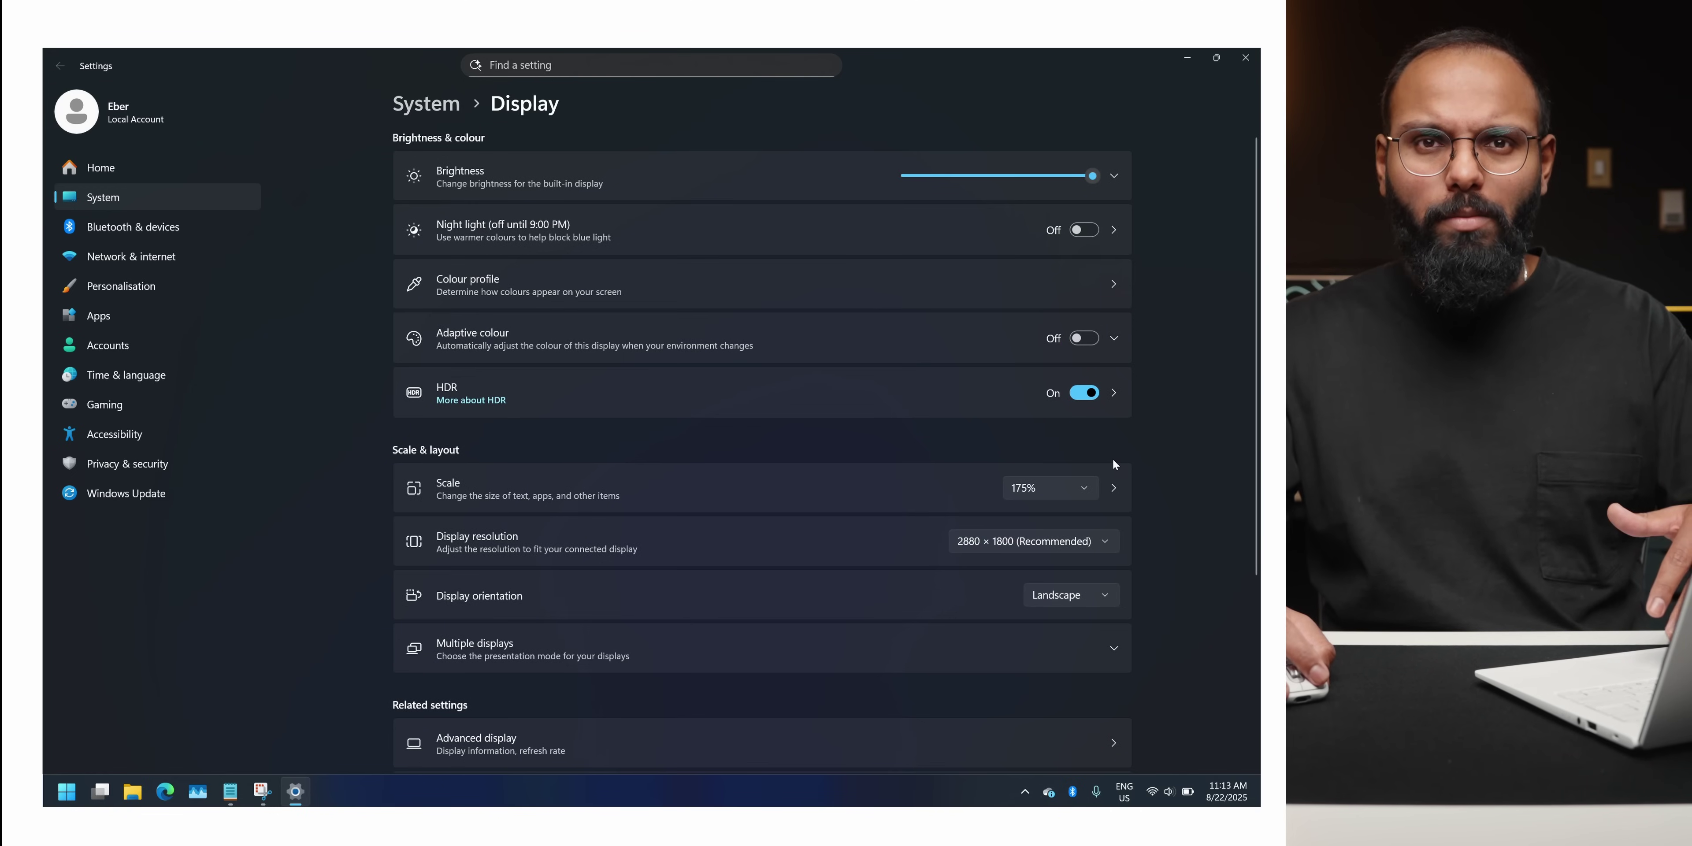
pyautogui.click(1083, 394)
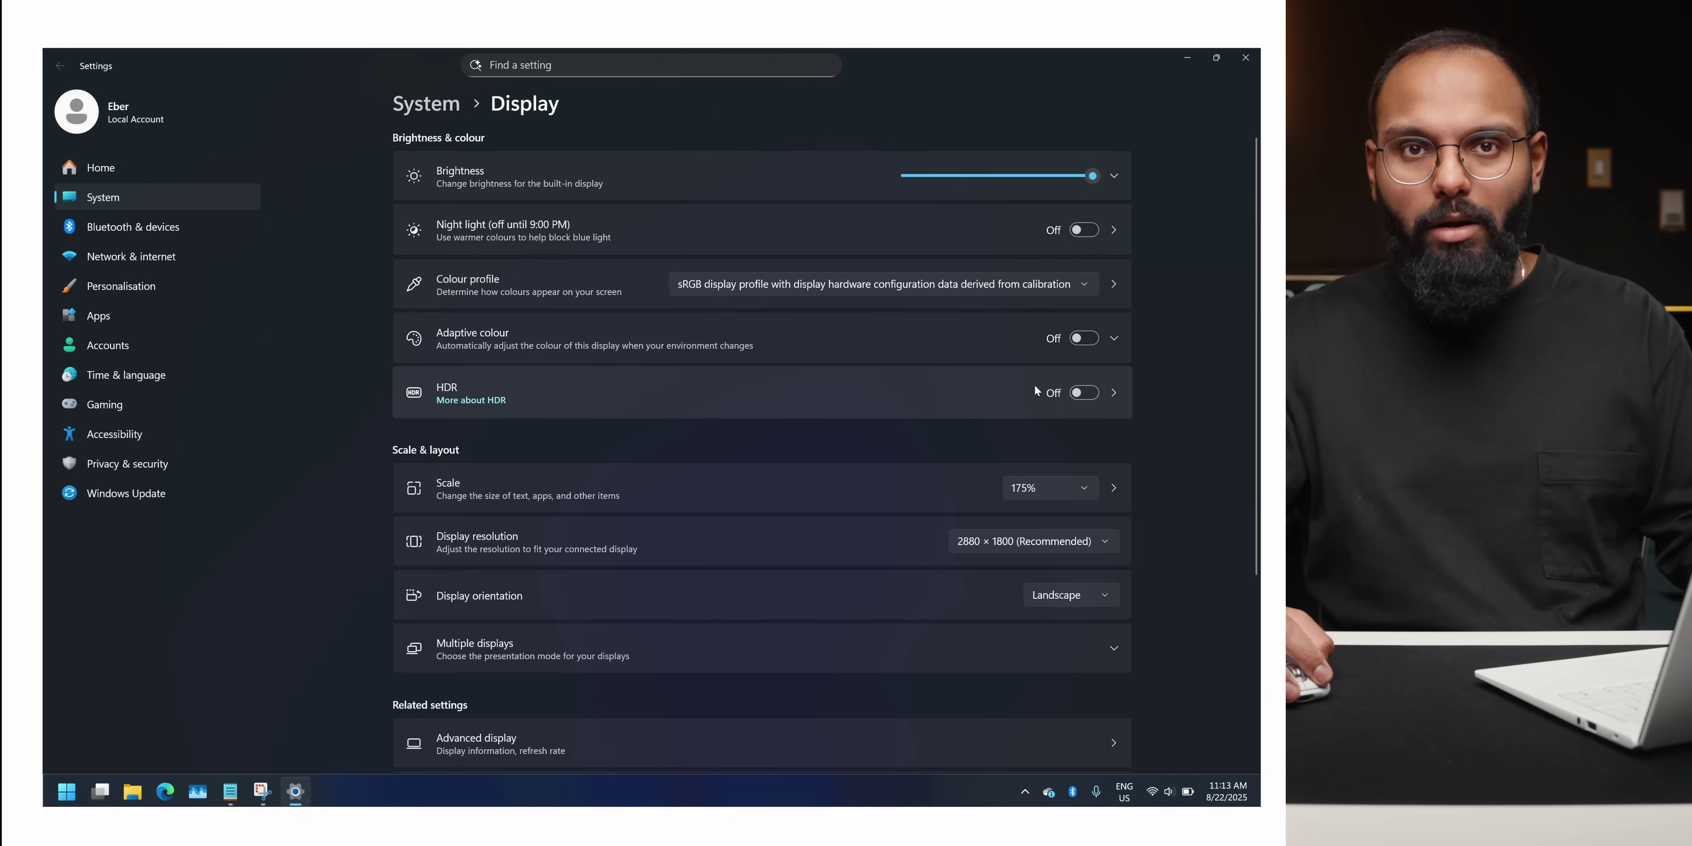
pyautogui.scroll(-1, 738, 331)
pyautogui.scroll(1, 739, 330)
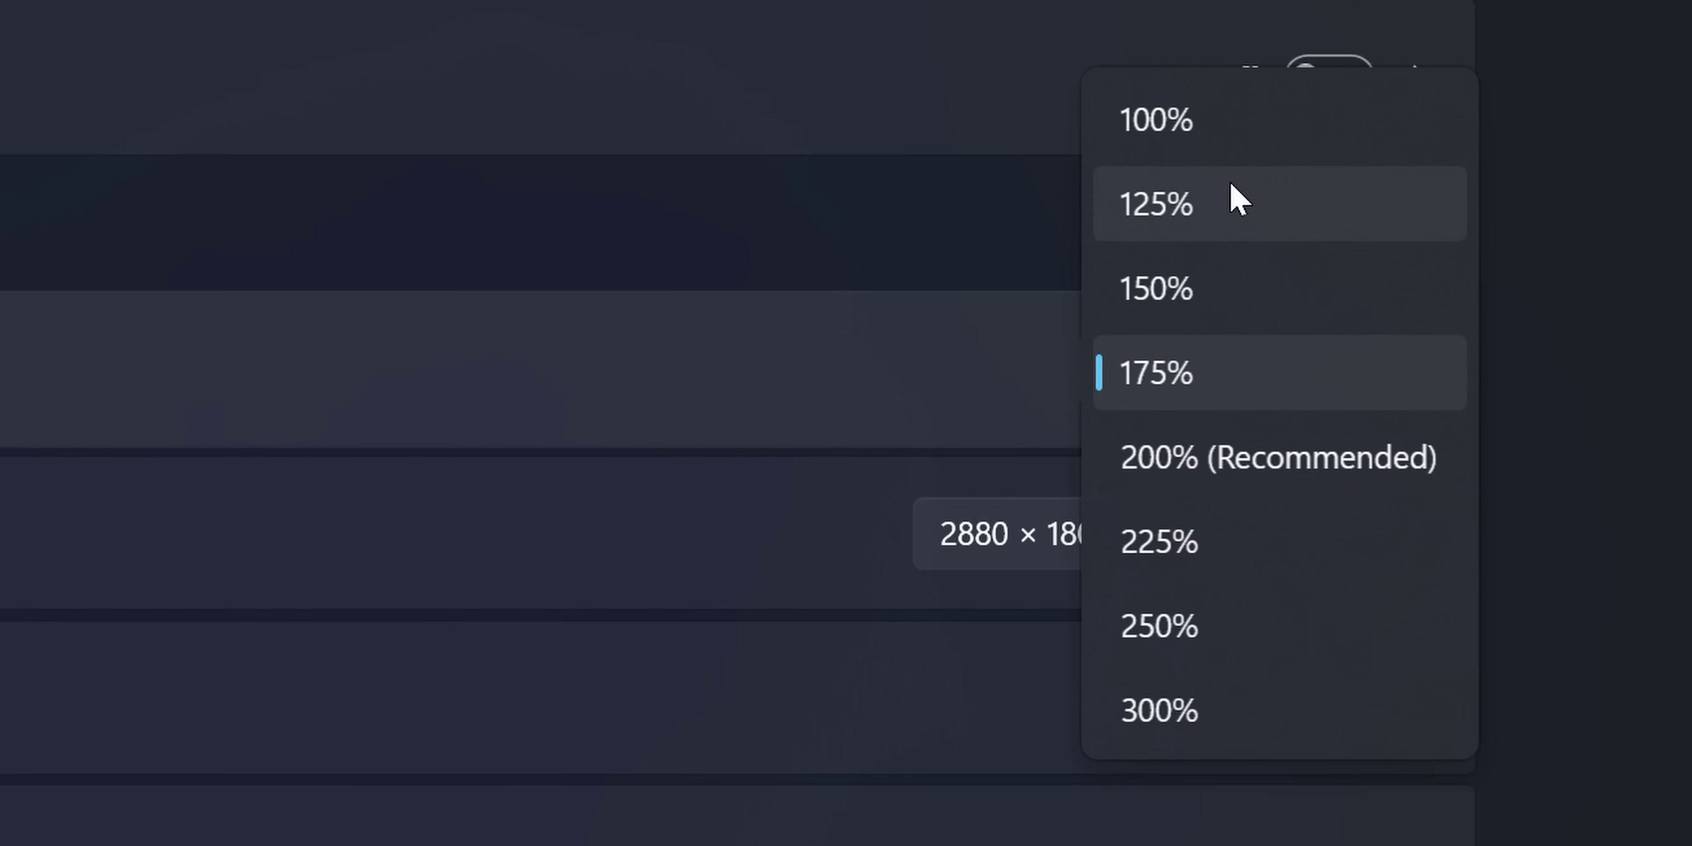
# Choose 175% in the Scale dropdown instead of the recommended 200%.
pyautogui.click(1661, 671)
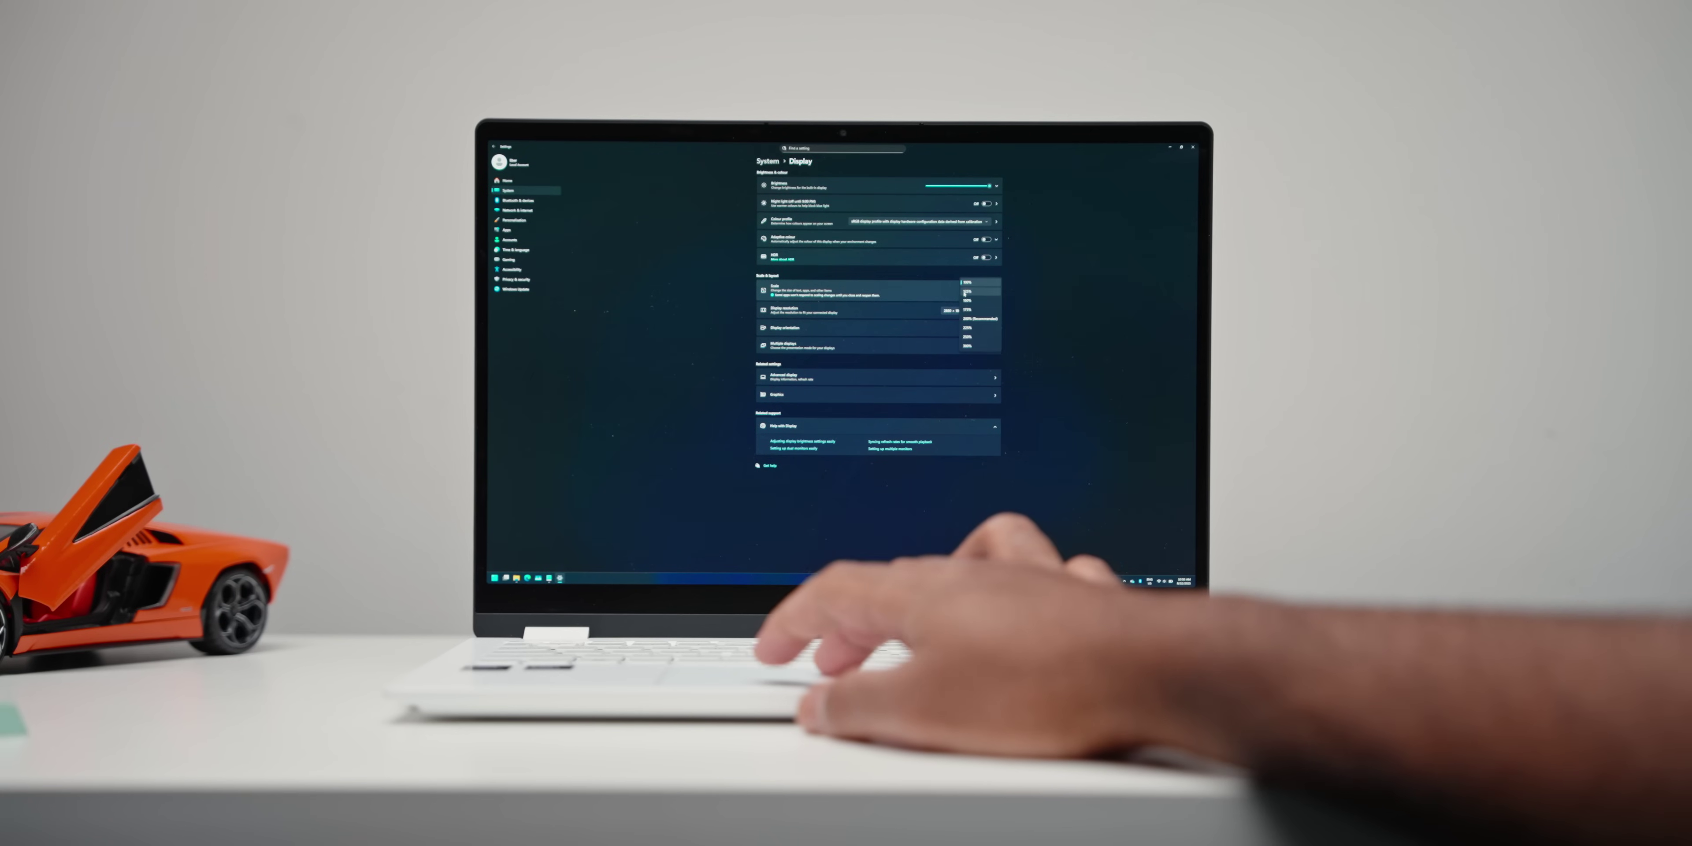
pyautogui.click(965, 311)
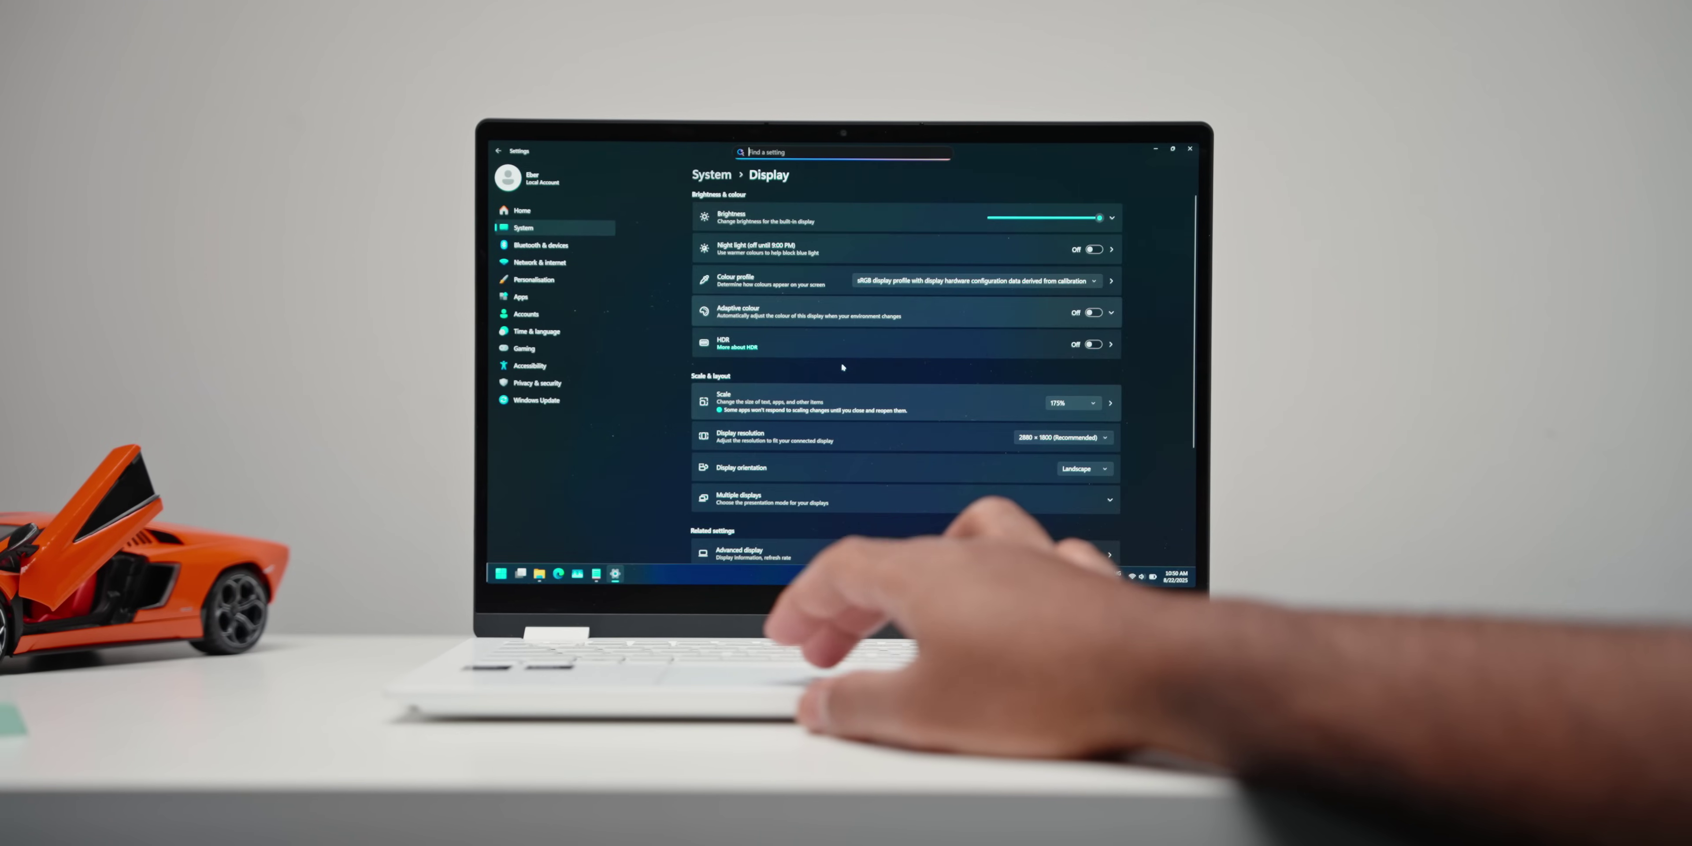
pyautogui.scroll(-2, 905, 430)
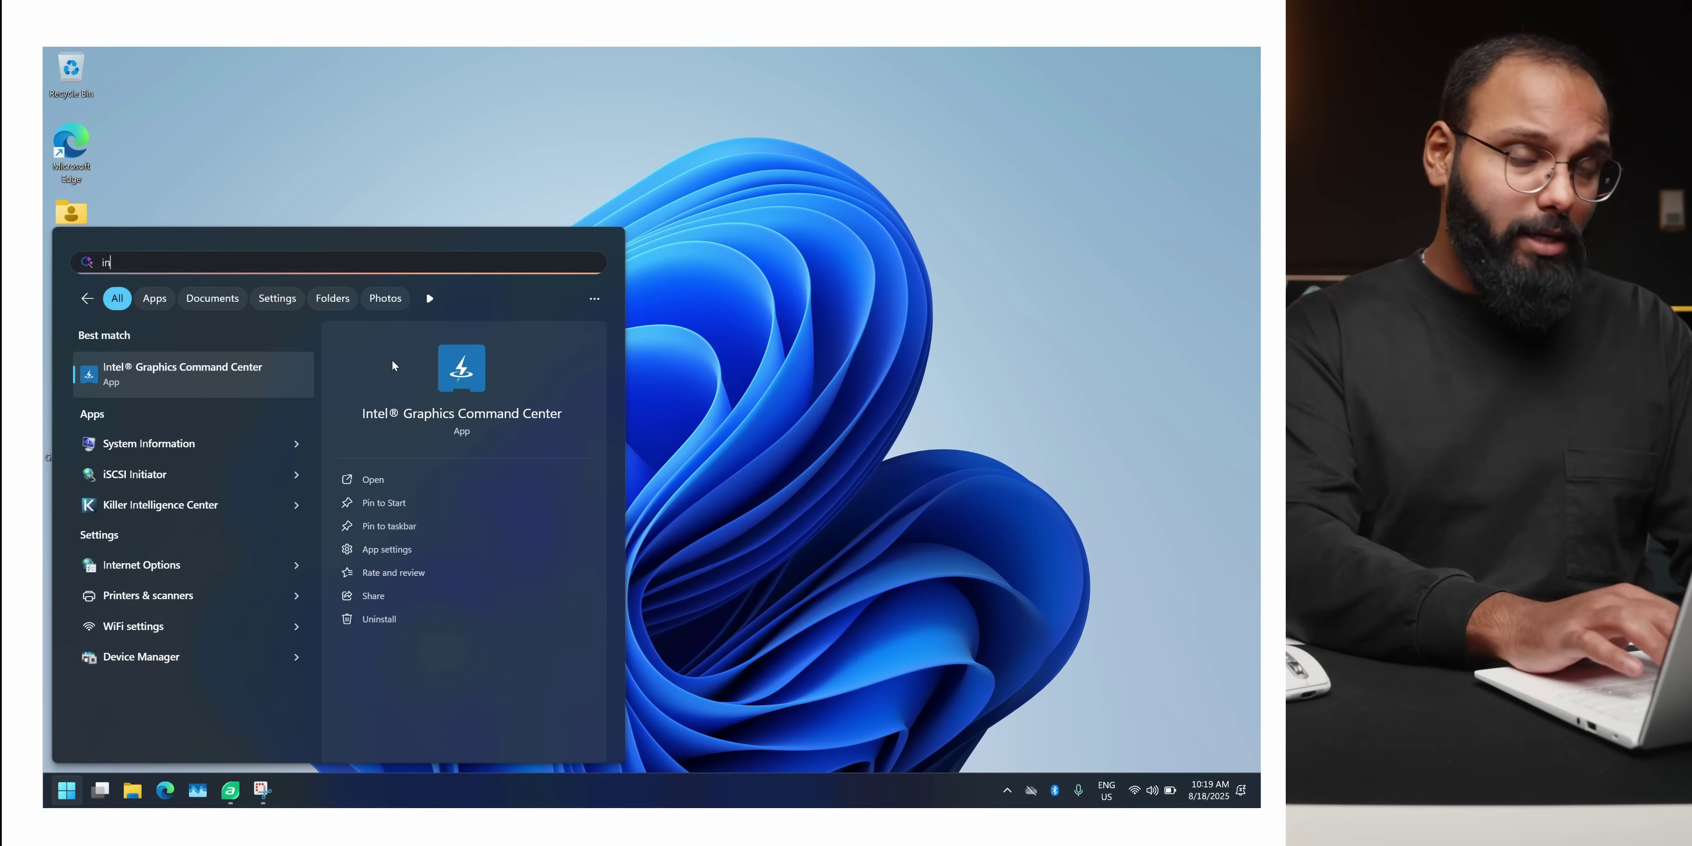
# Launch Intel Graphics Command Center and expand the Color Depth list showing BPC_8 and BPC_10.
pyautogui.press('Return')
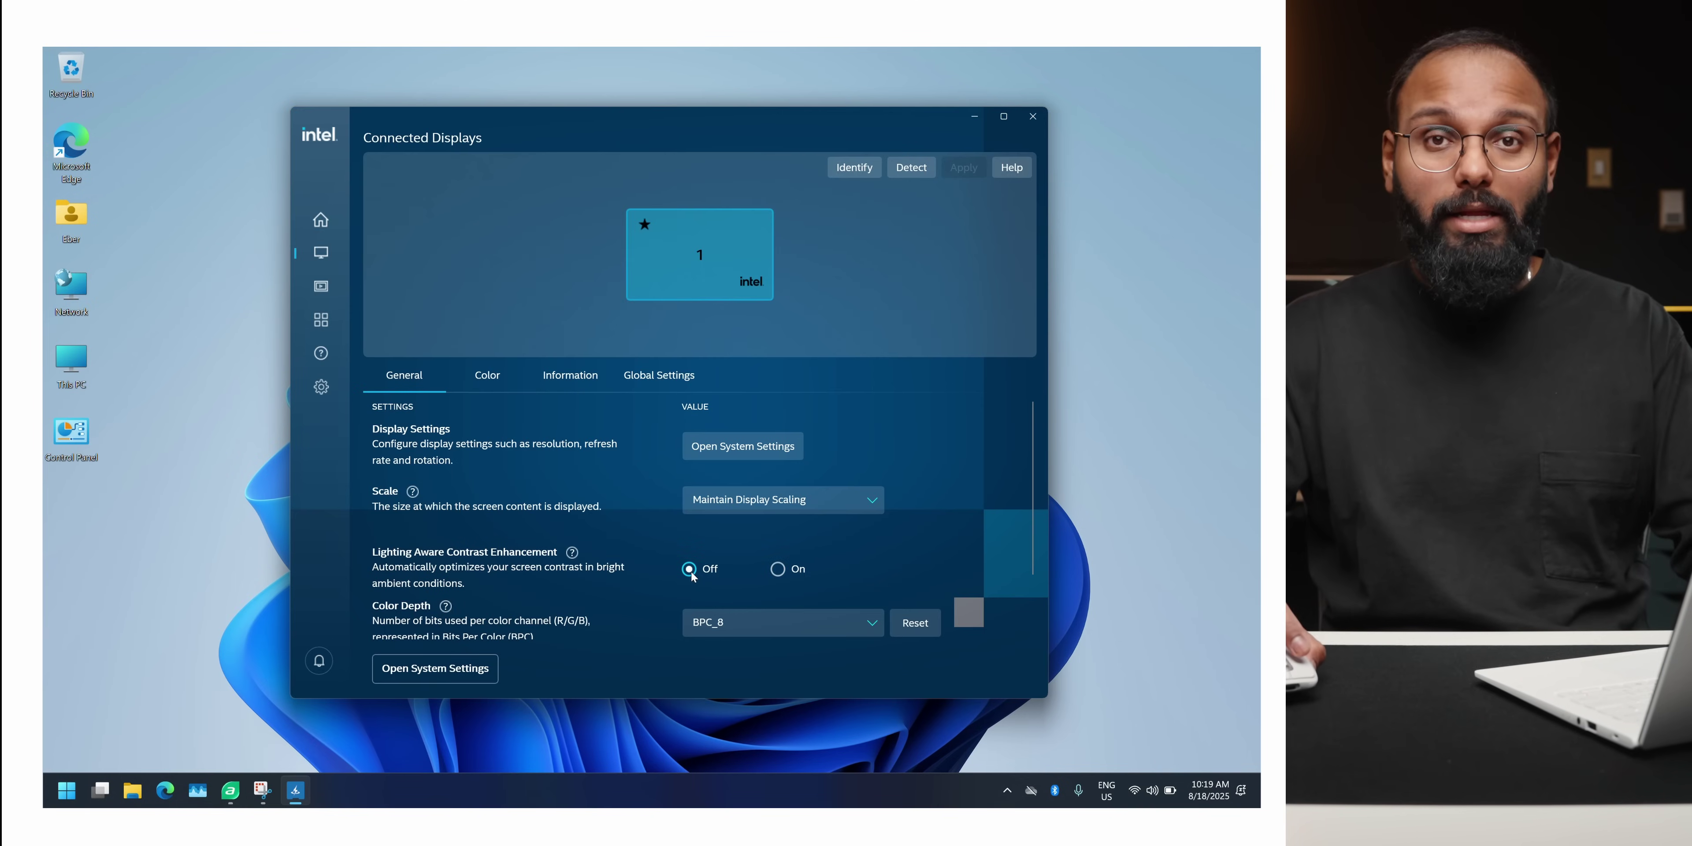
pyautogui.scroll(-2, 691, 576)
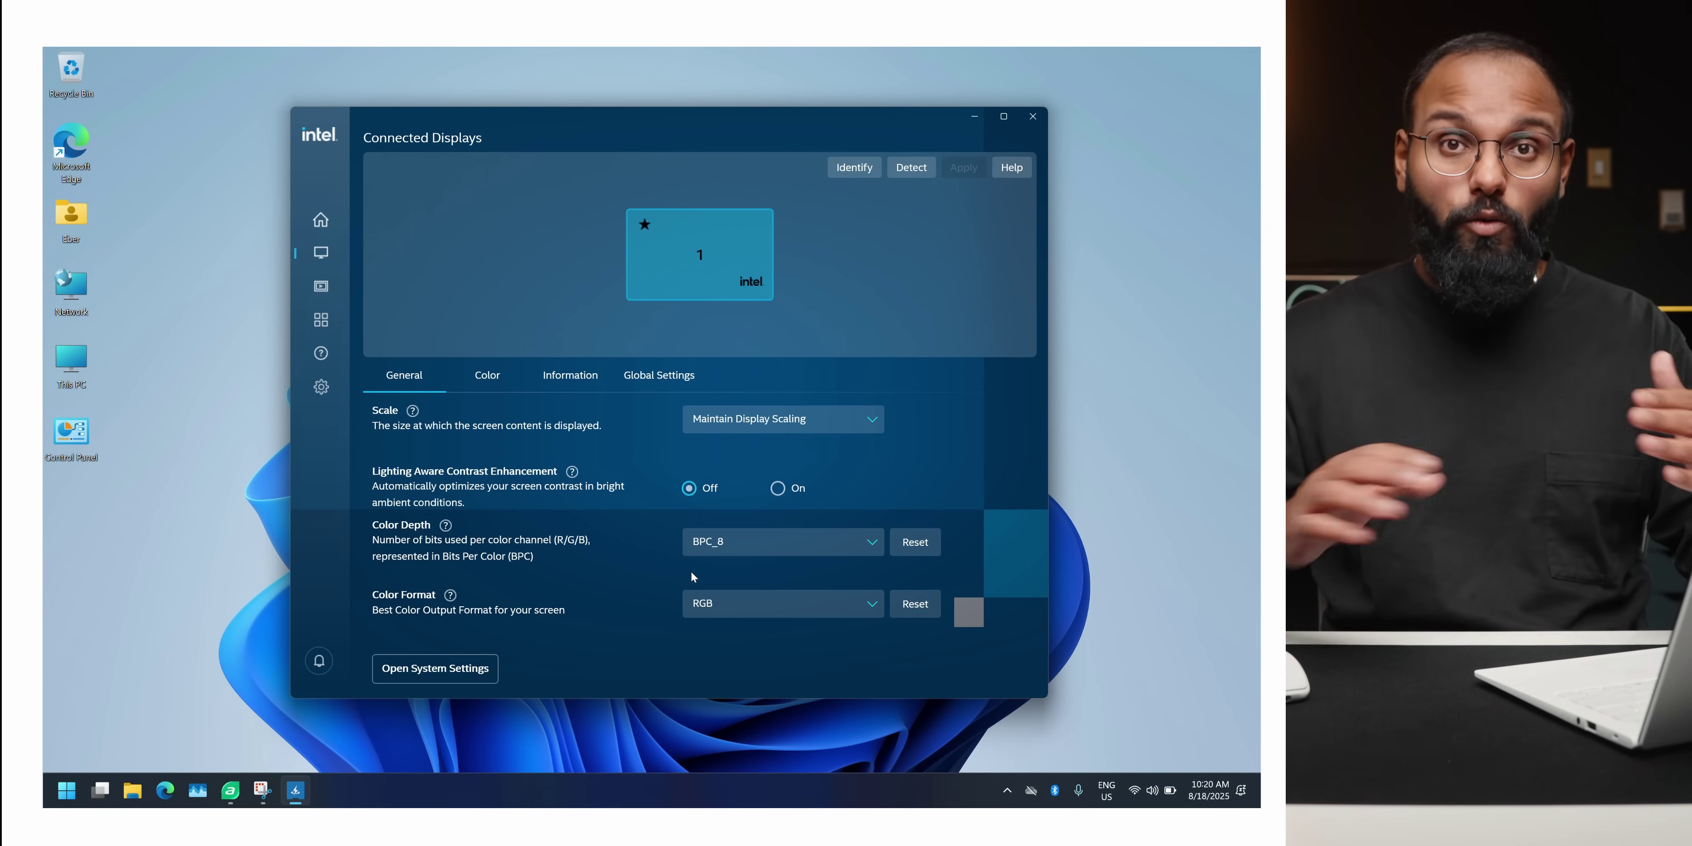
pyautogui.click(731, 548)
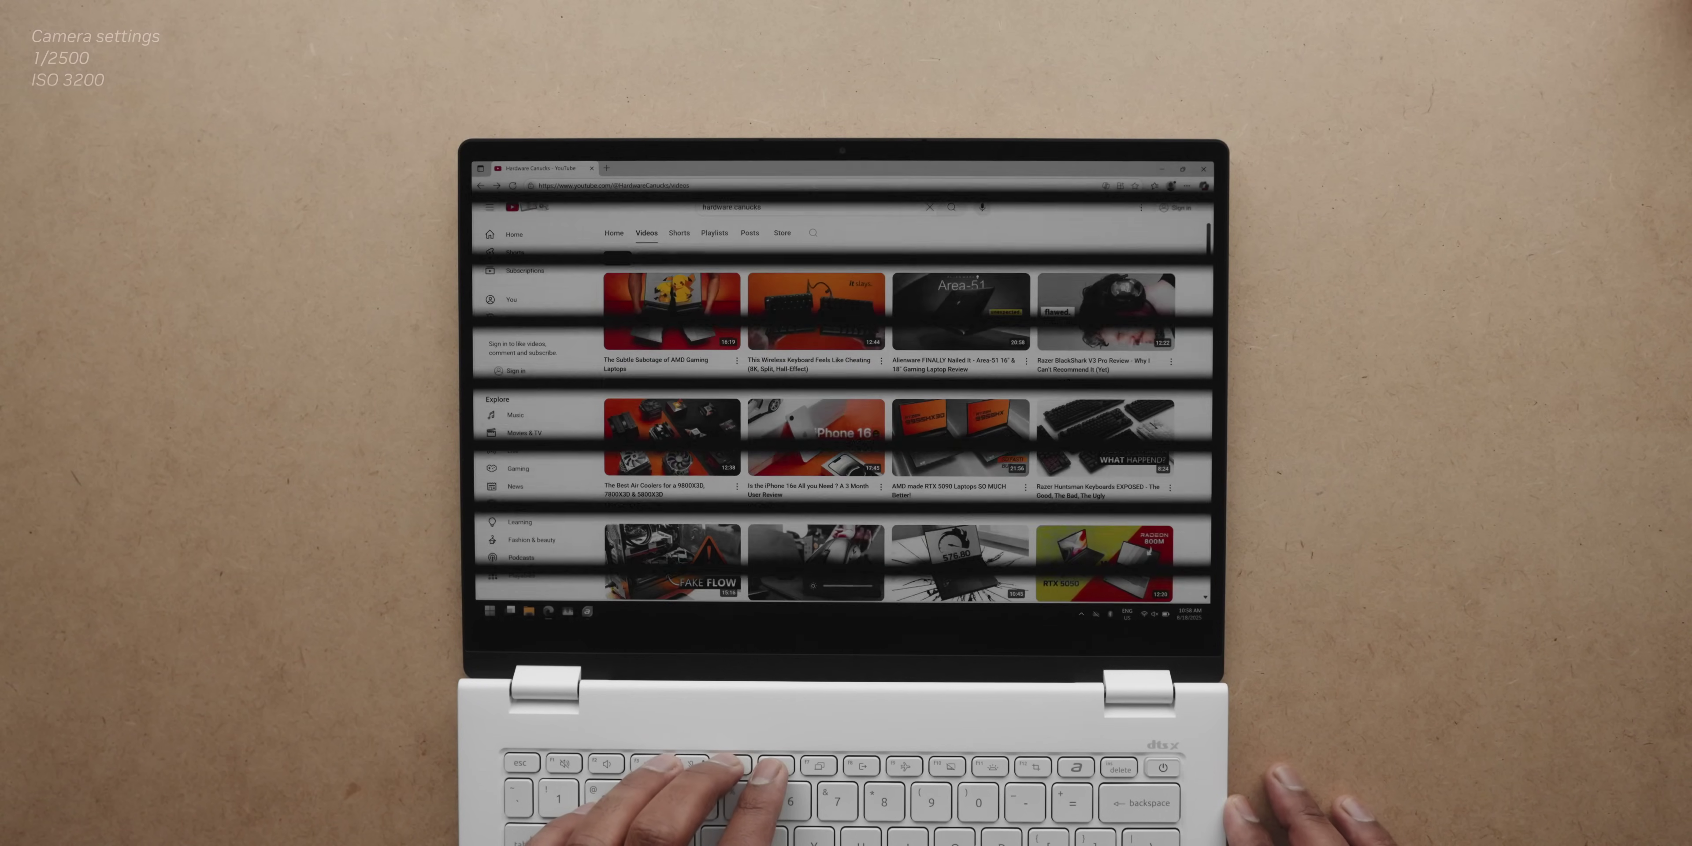
# Dim the laptop screen with the brightness-down key.
pyautogui.press('XF86MonBrightnessDown')
pyautogui.press('XF86MonBrightnessDown')
pyautogui.press('XF86MonBrightnessDown')
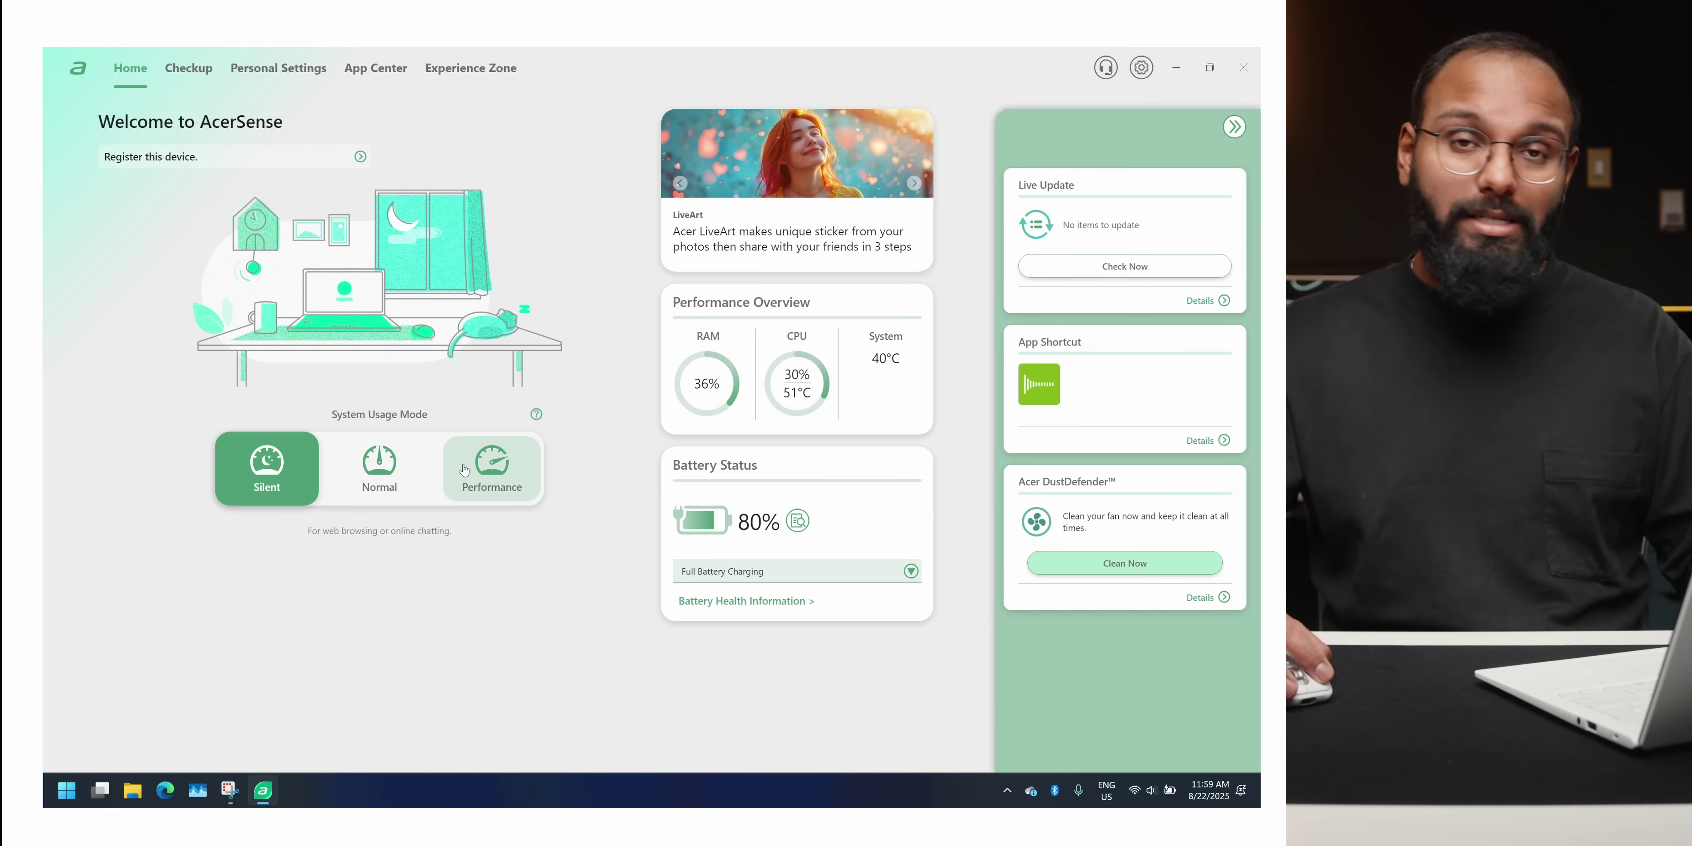
# Move AcerSense System Usage Mode from Silent through Normal to Performance.
pyautogui.click(368, 474)
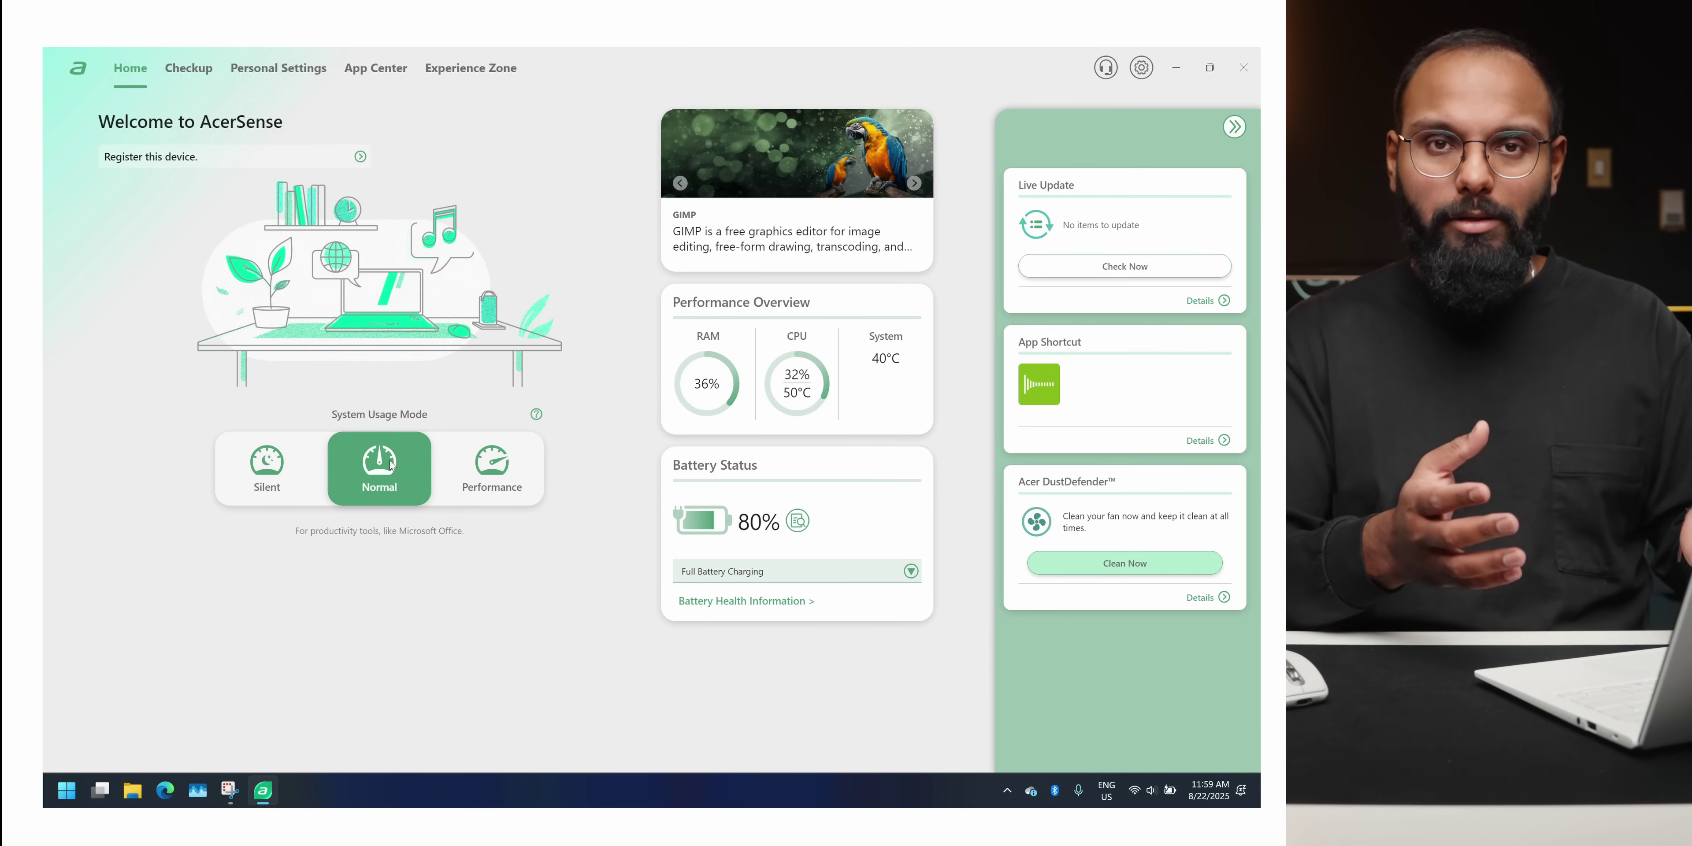
pyautogui.click(467, 481)
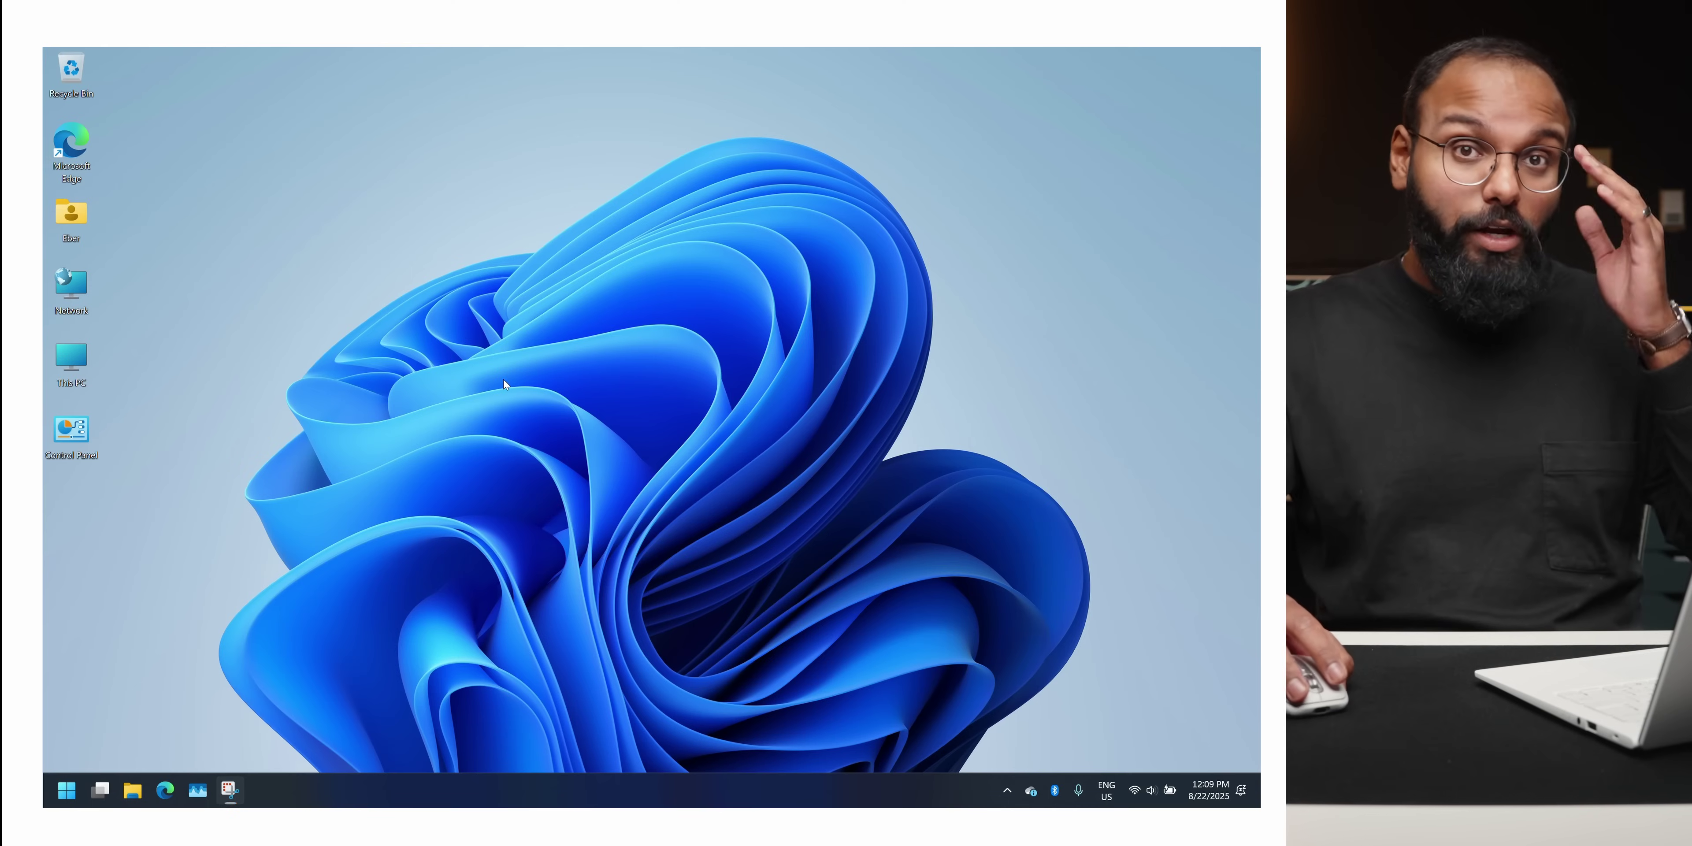
# Launch Intel Graphics Software and set the Graphics Memory Limit to 87% (27.5 GB), Endurance Gaming Off.
pyautogui.press('super')
pyautogui.write('intel')
pyautogui.press('Return')
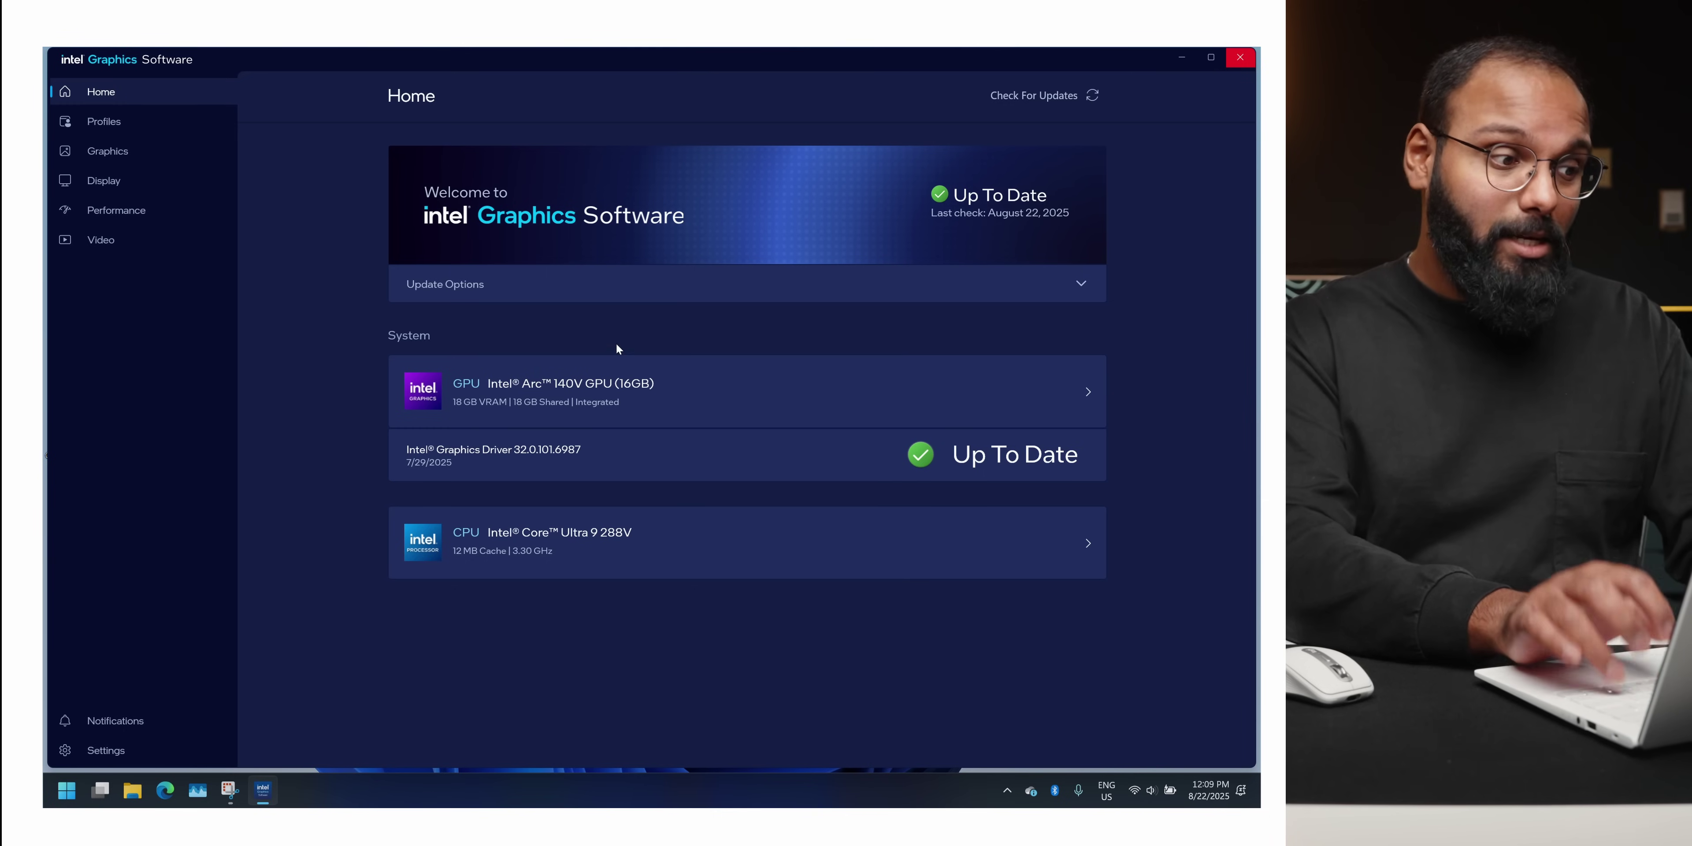
pyautogui.click(153, 155)
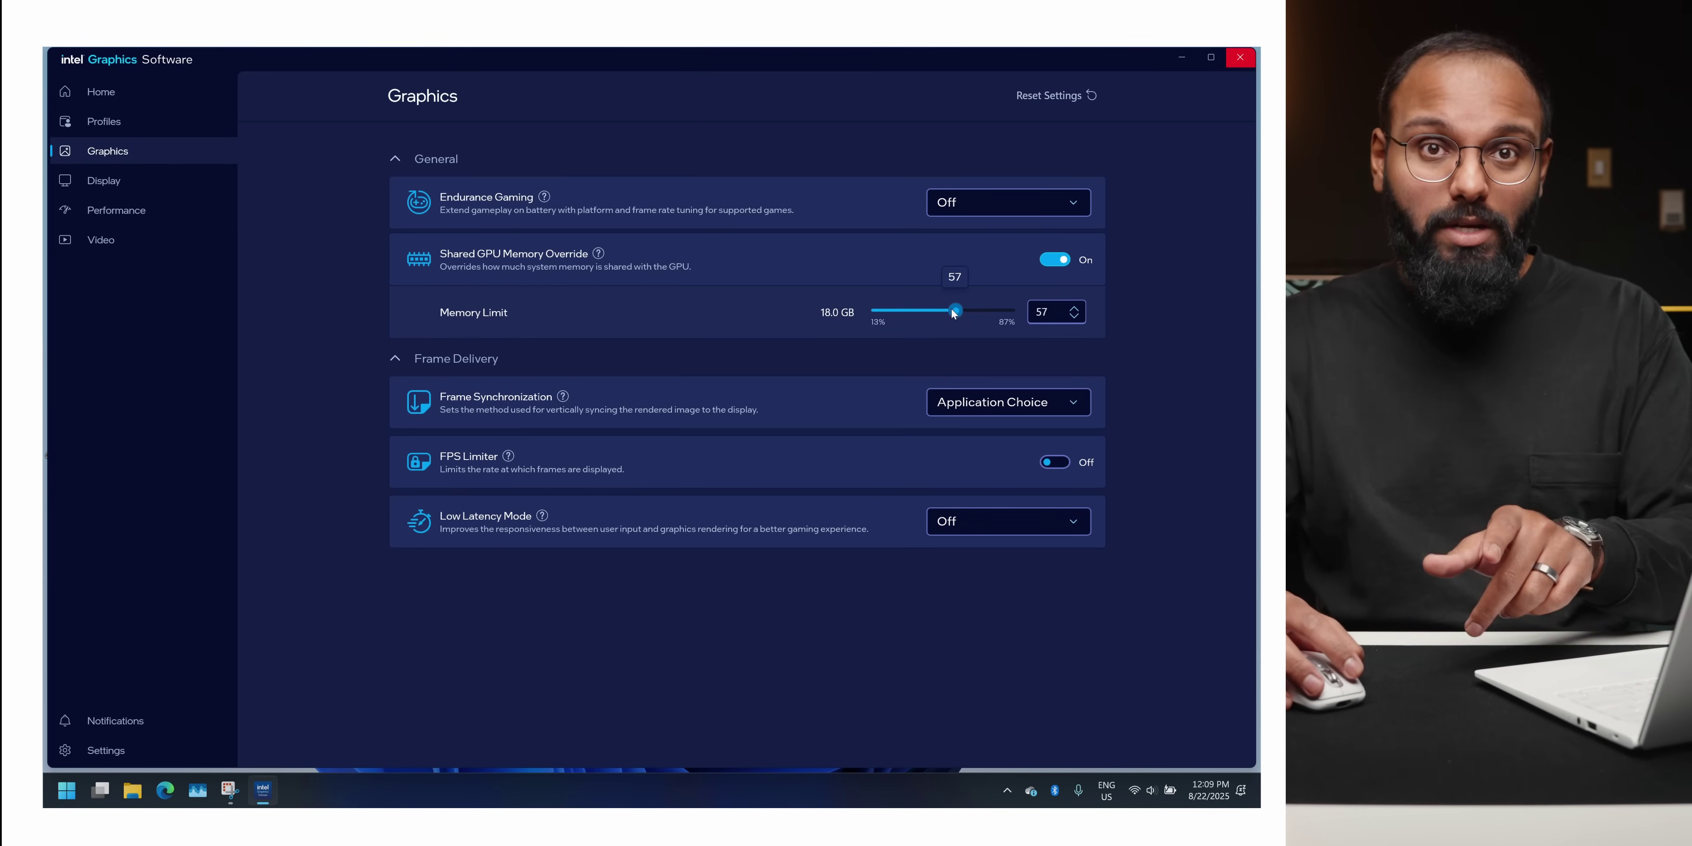
pyautogui.moveTo(953, 311); pyautogui.dragTo(958, 310)
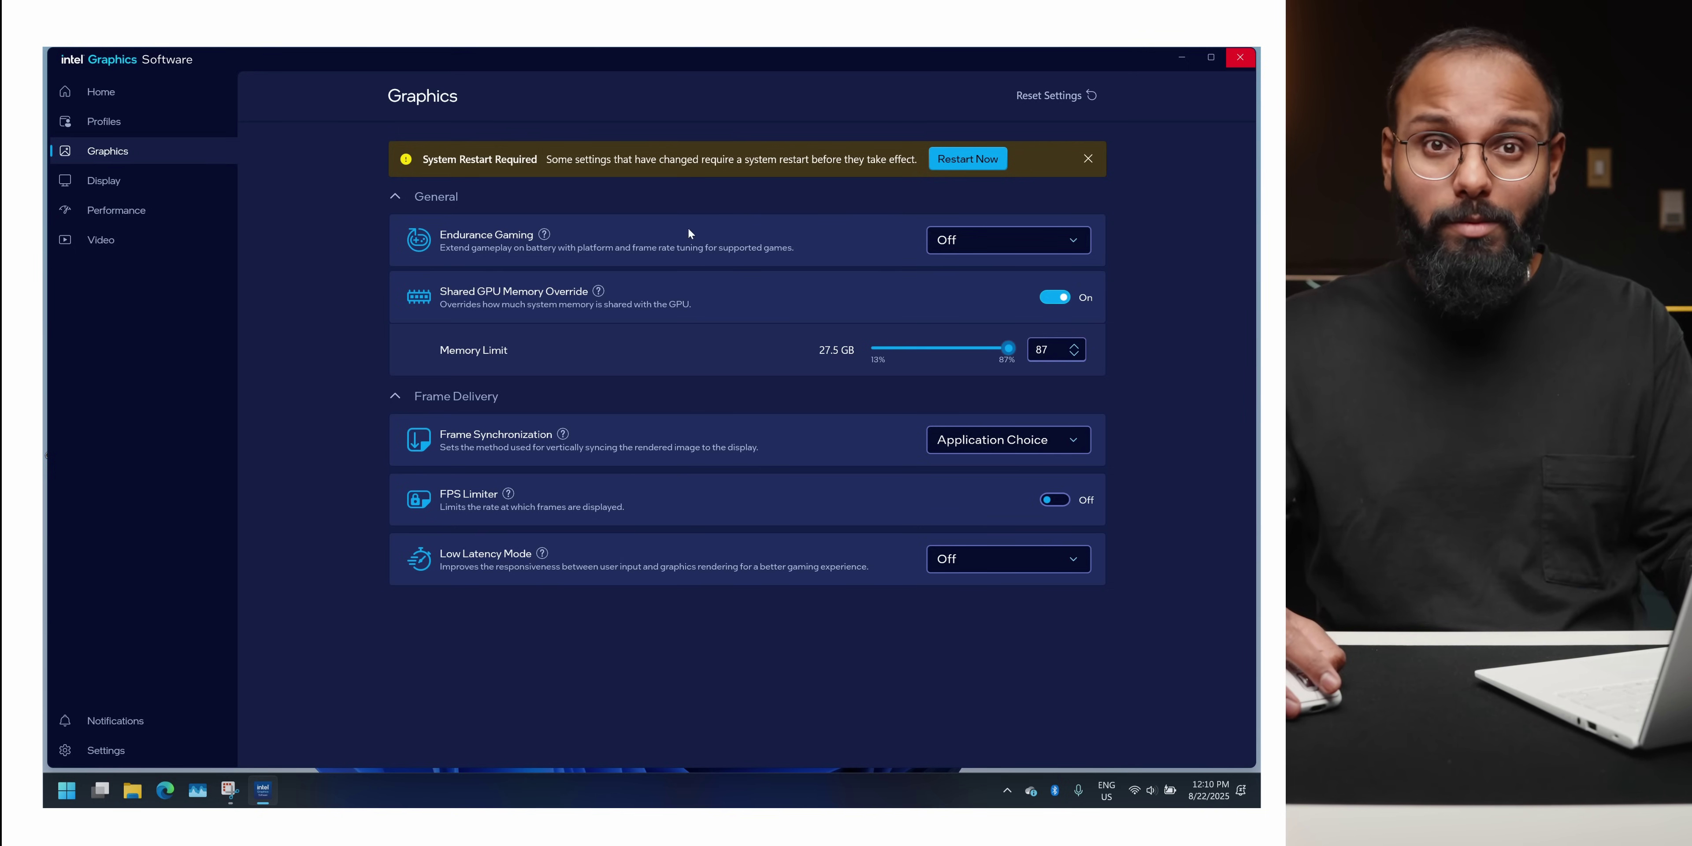
pyautogui.click(953, 242)
pyautogui.click(930, 247)
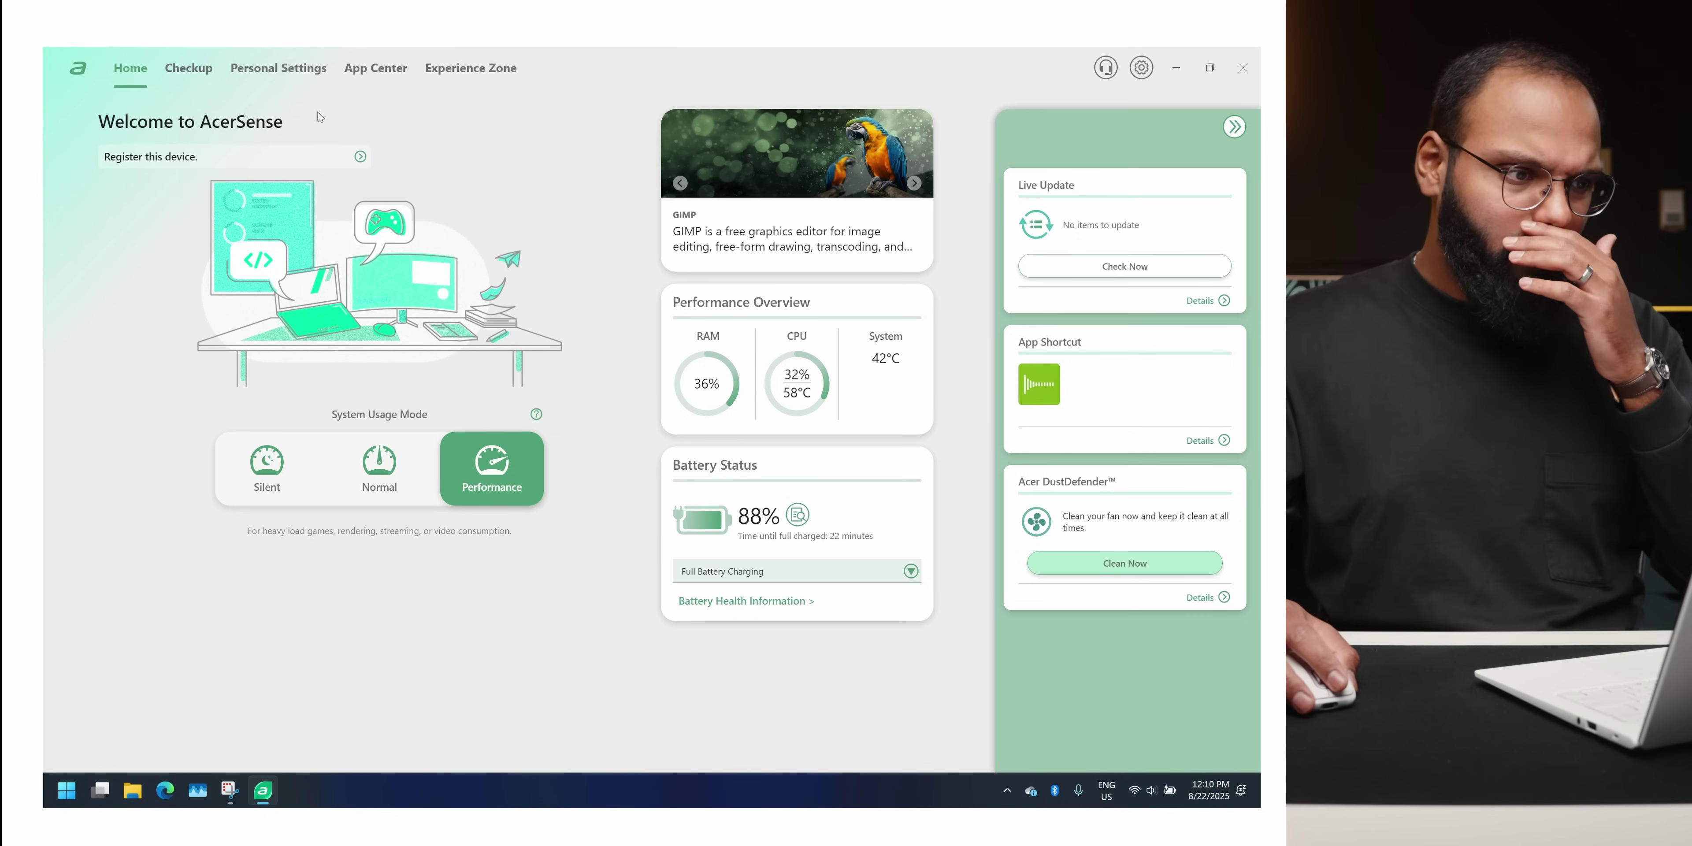
# In AcerSense Personal Settings, use Optimized Battery Charging and start a DustDefender Clean Now cycle.
pyautogui.click(305, 80)
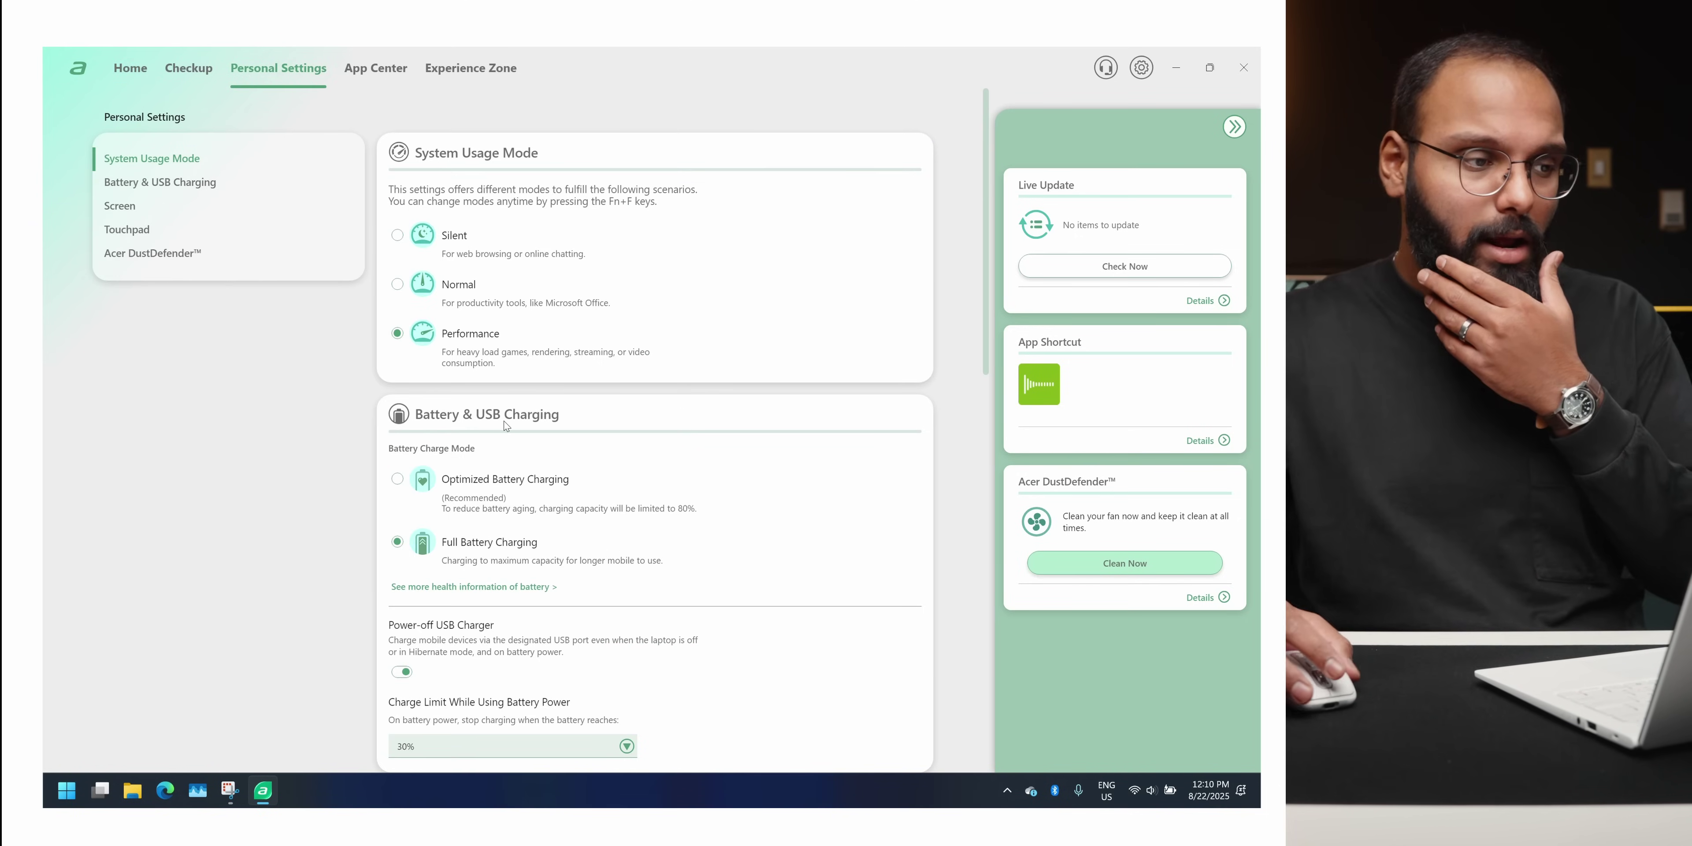
pyautogui.scroll(-4, 546, 414)
pyautogui.scroll(1, 465, 400)
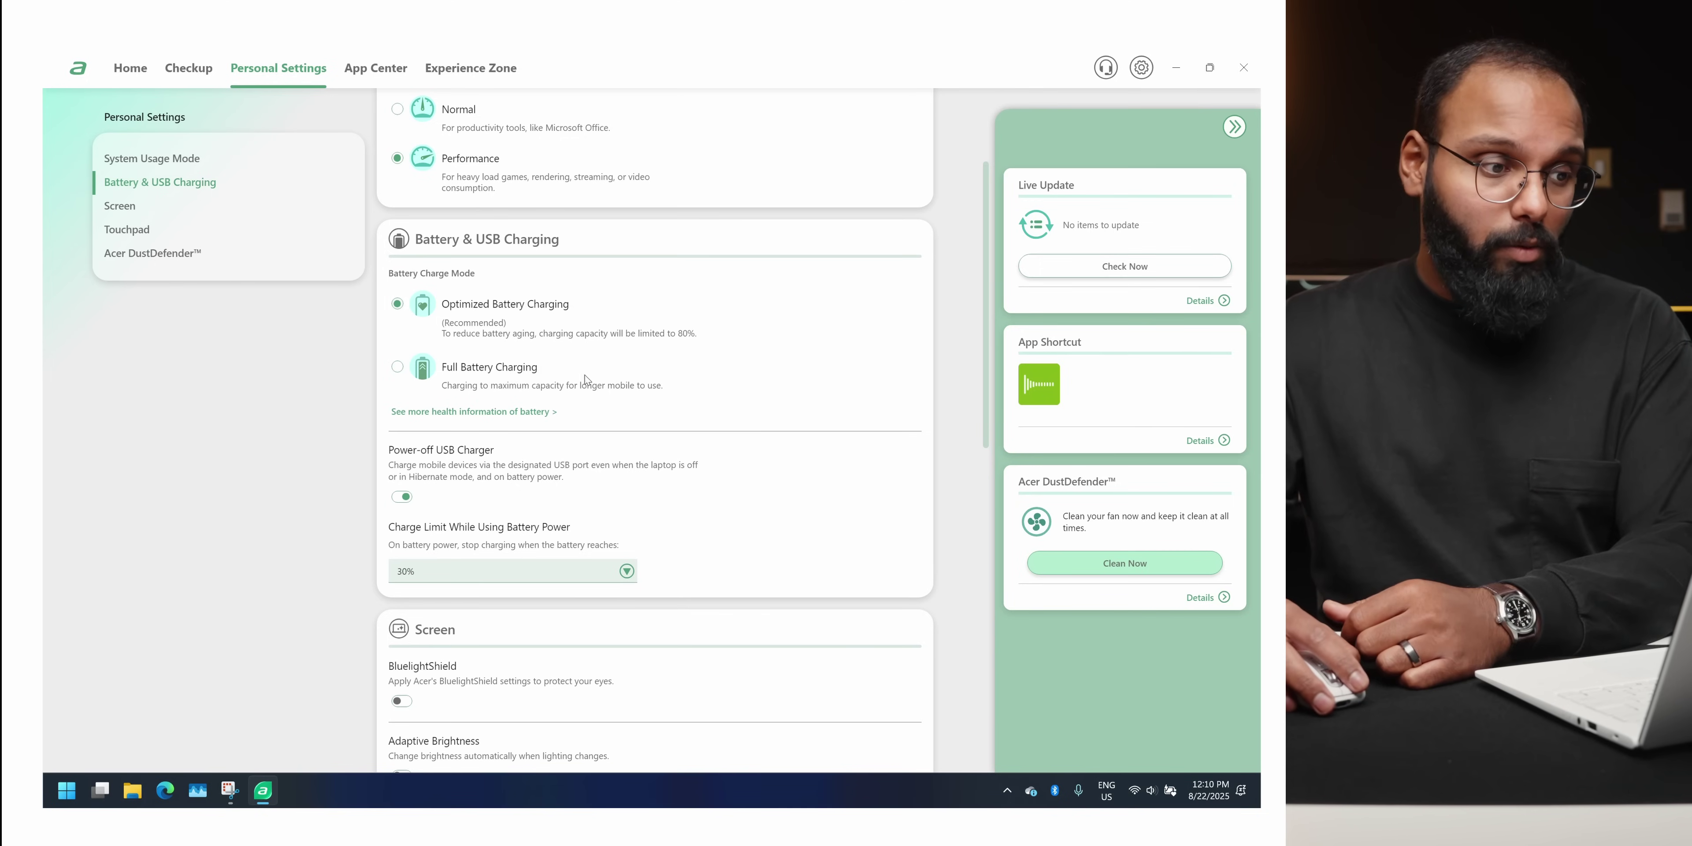
pyautogui.scroll(-1, 587, 379)
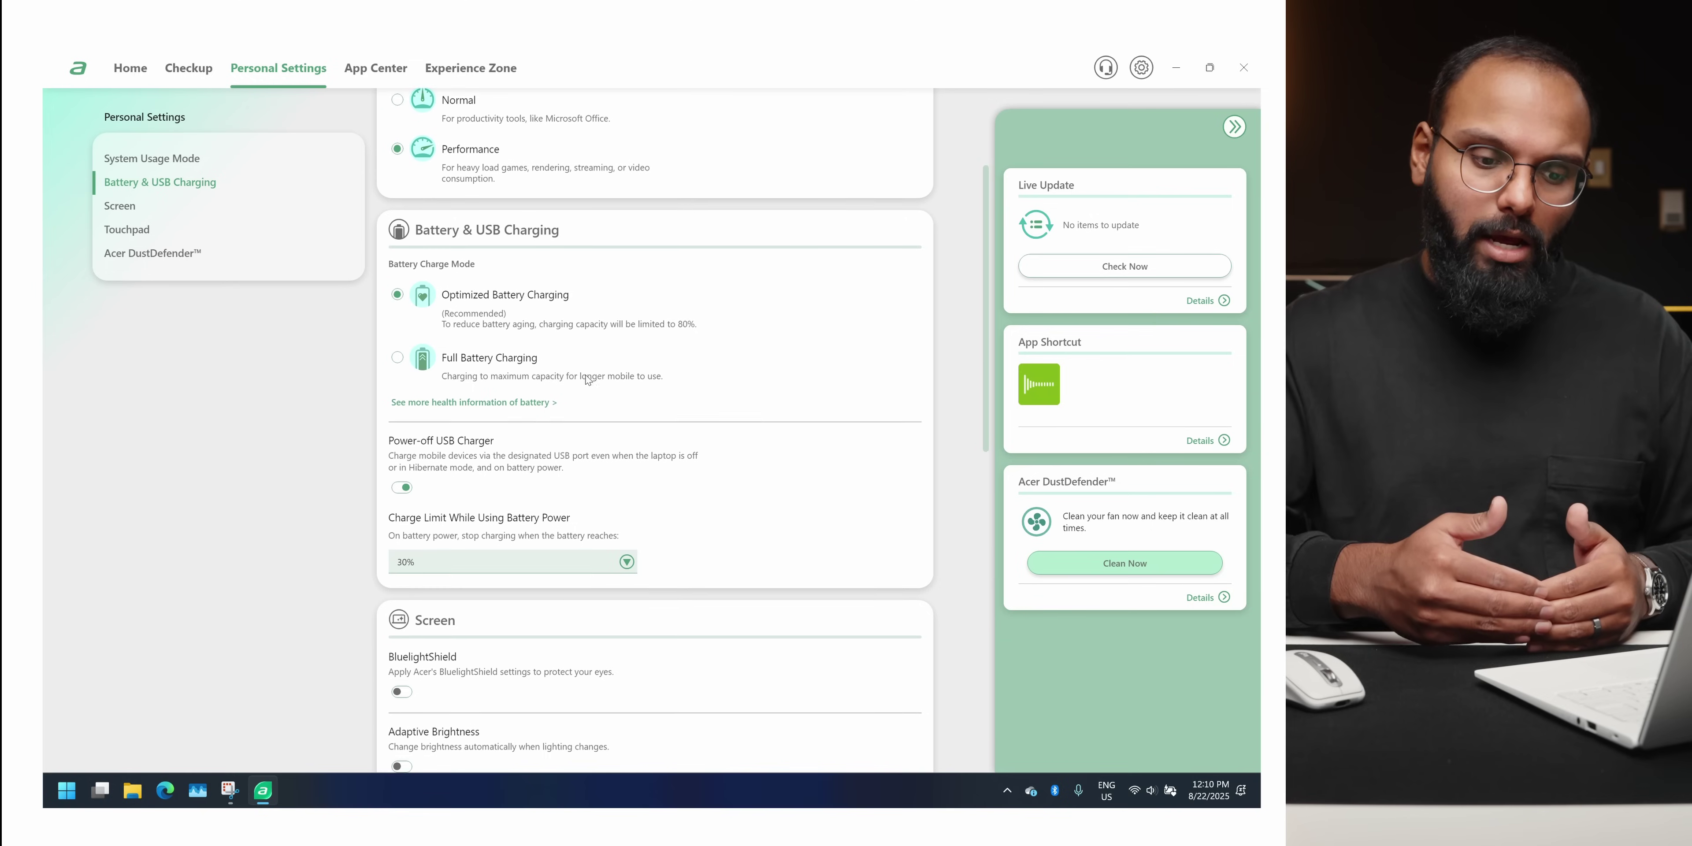
pyautogui.scroll(-1, 587, 379)
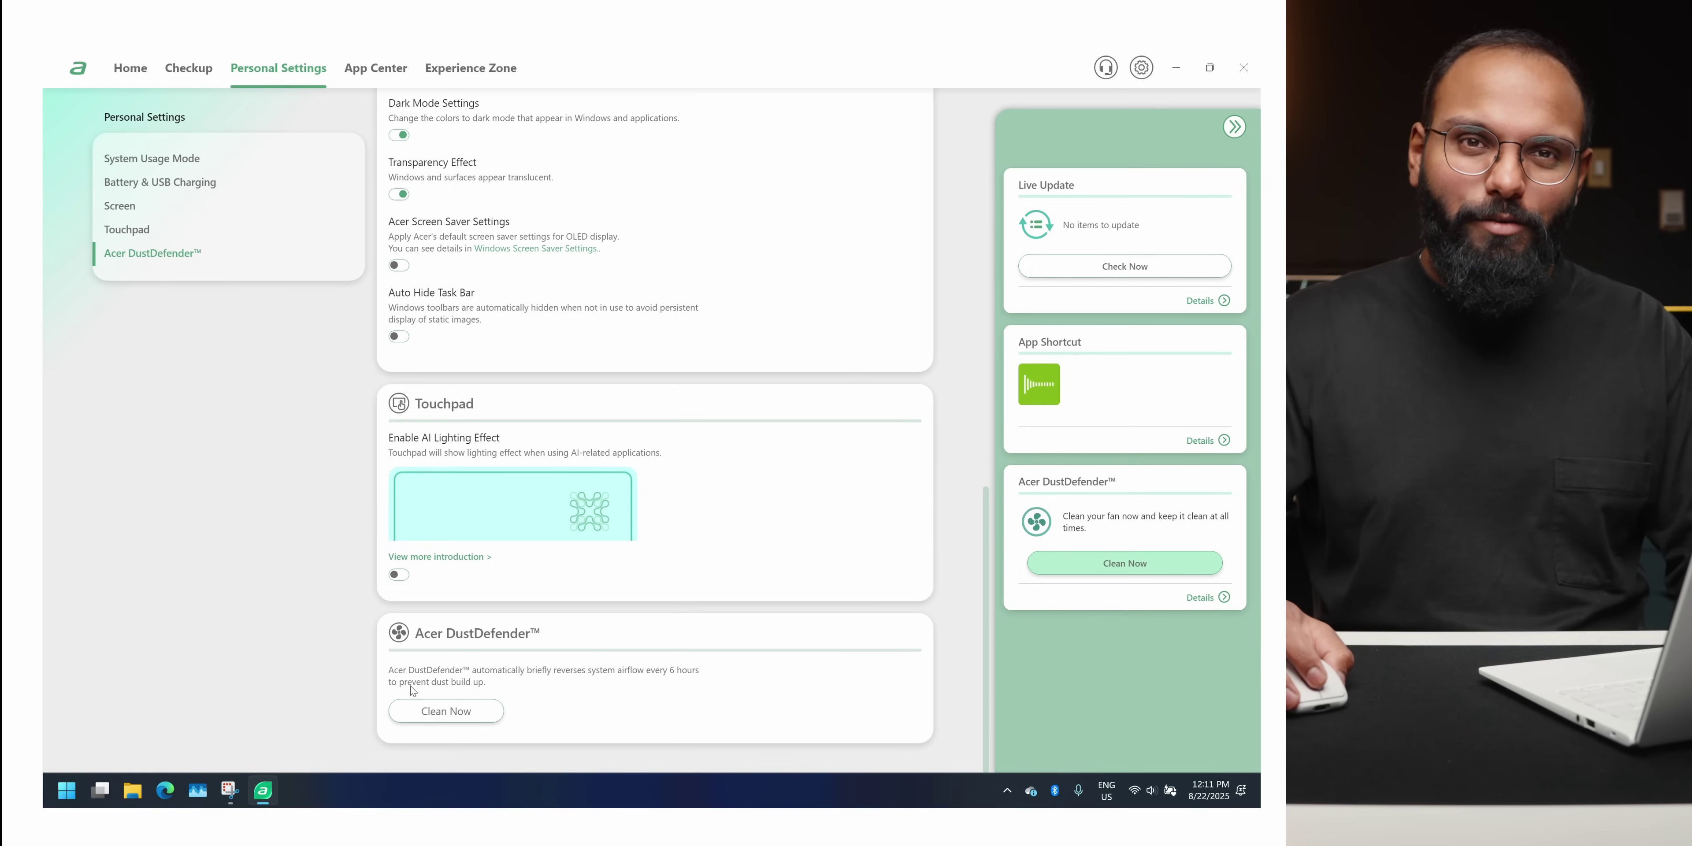
pyautogui.click(462, 715)
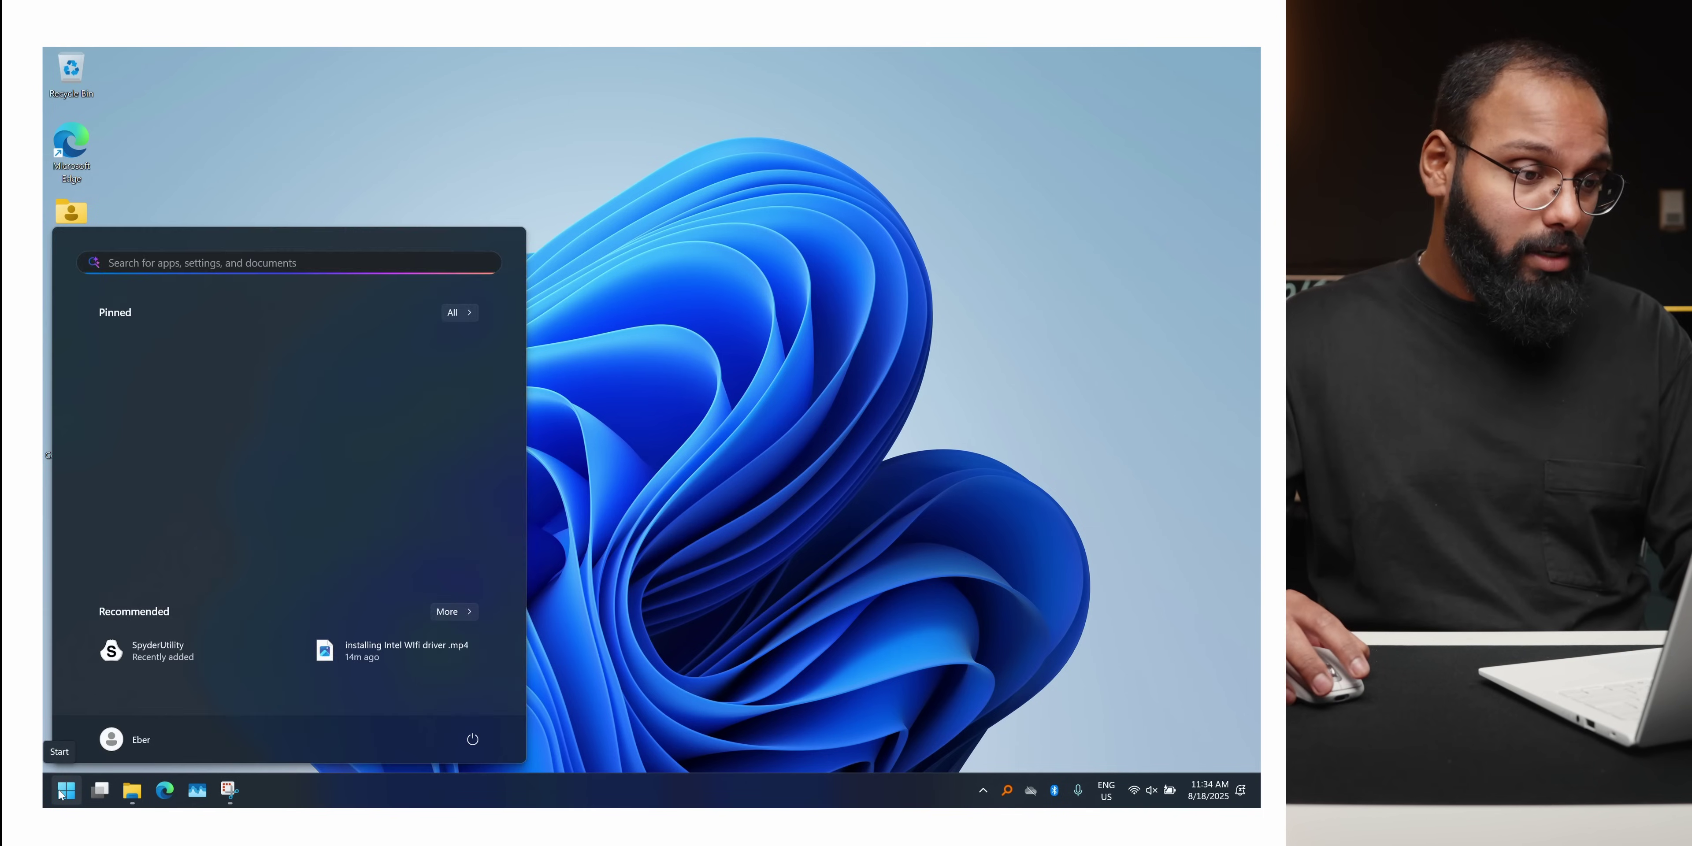
# Open the WiFi adapter's Internet Protocol Version 4 (TCP/IPv4) properties from View network connections.
pyautogui.write('view network connections')
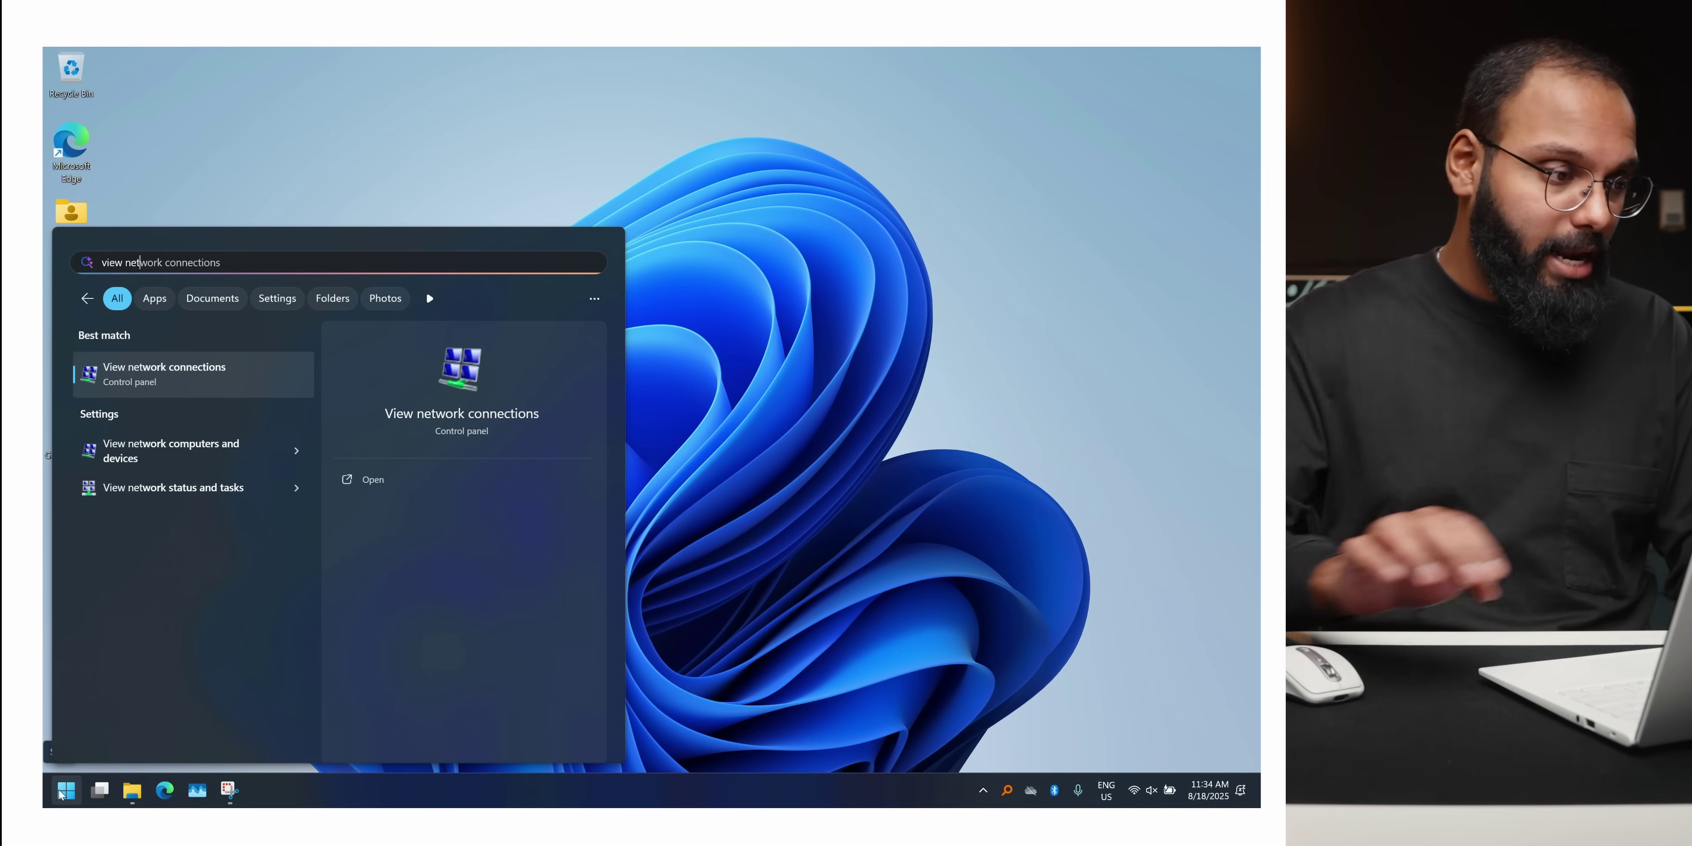
pyautogui.press('Return')
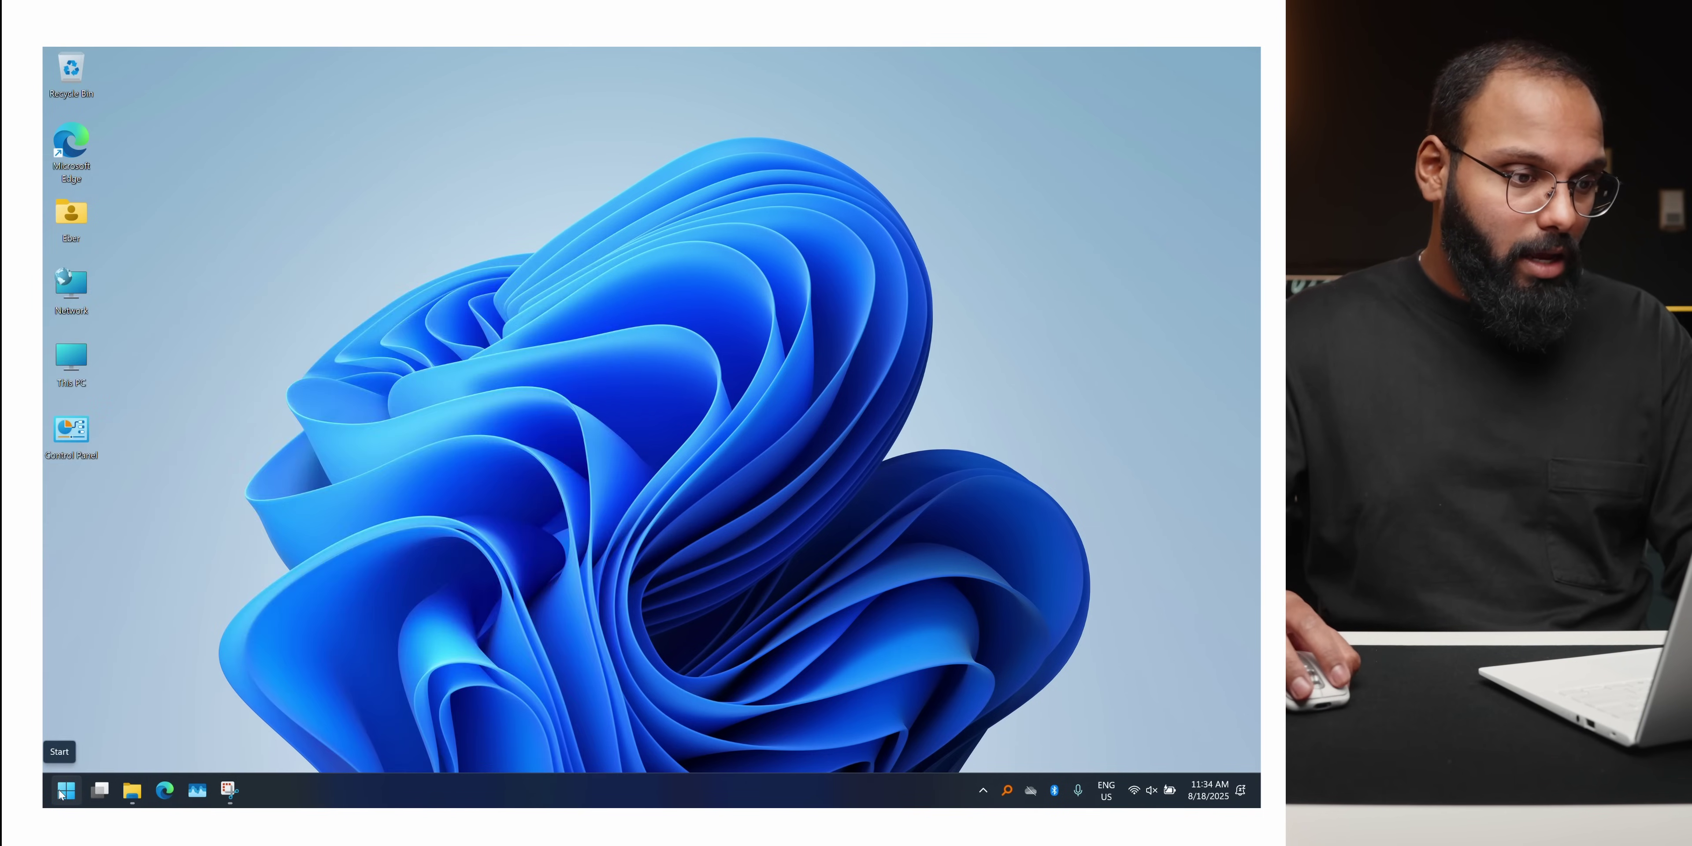
pyautogui.click(499, 308)
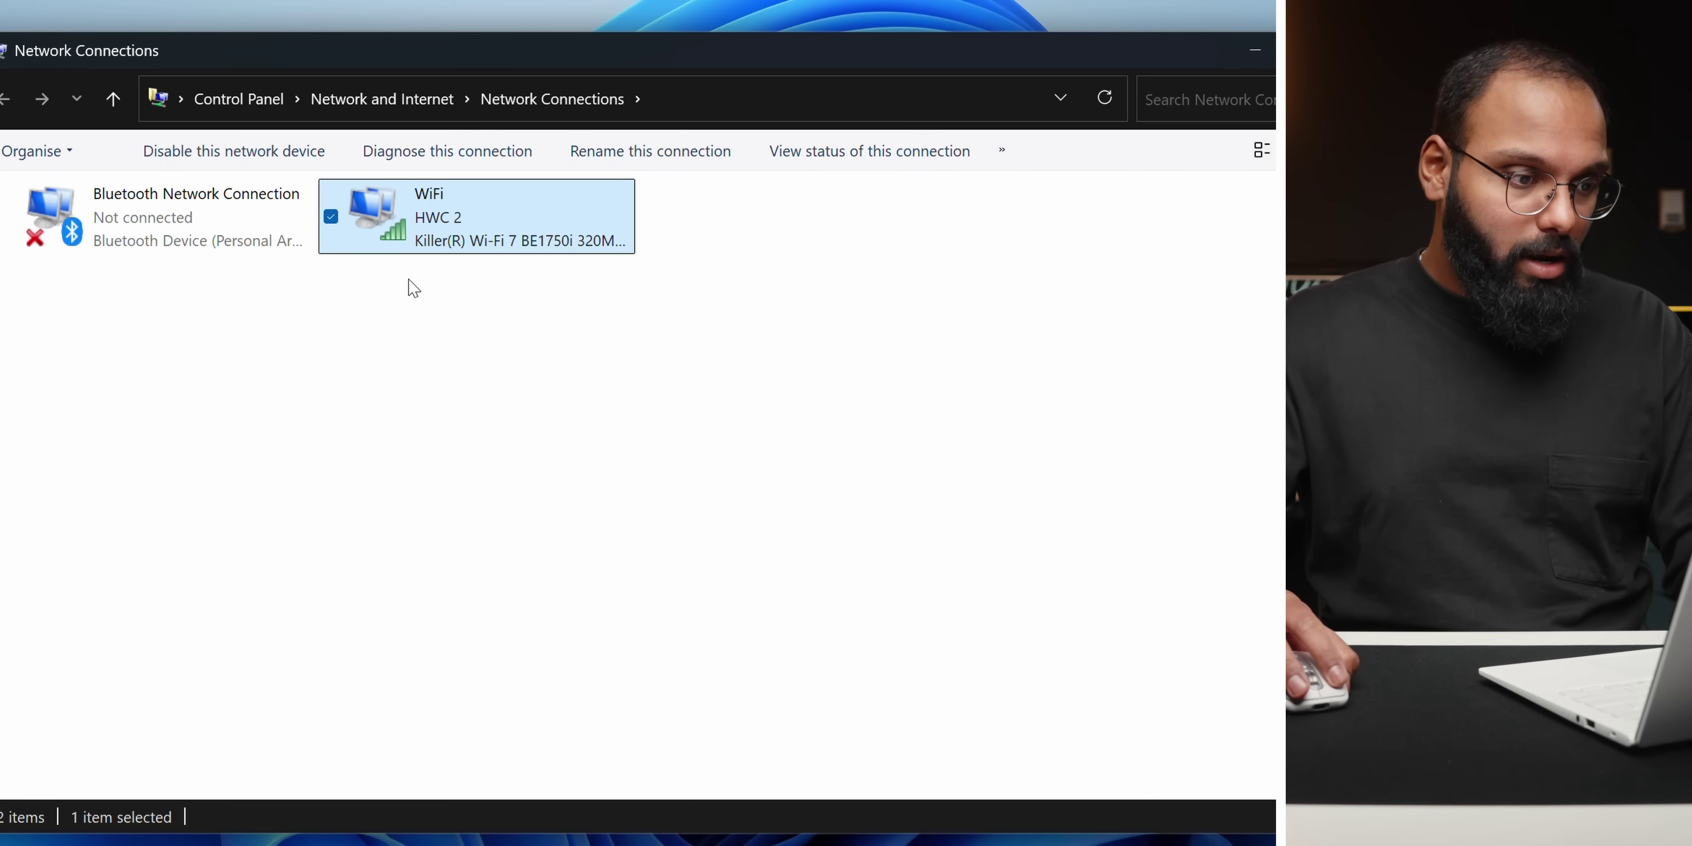
pyautogui.rightClick(426, 218)
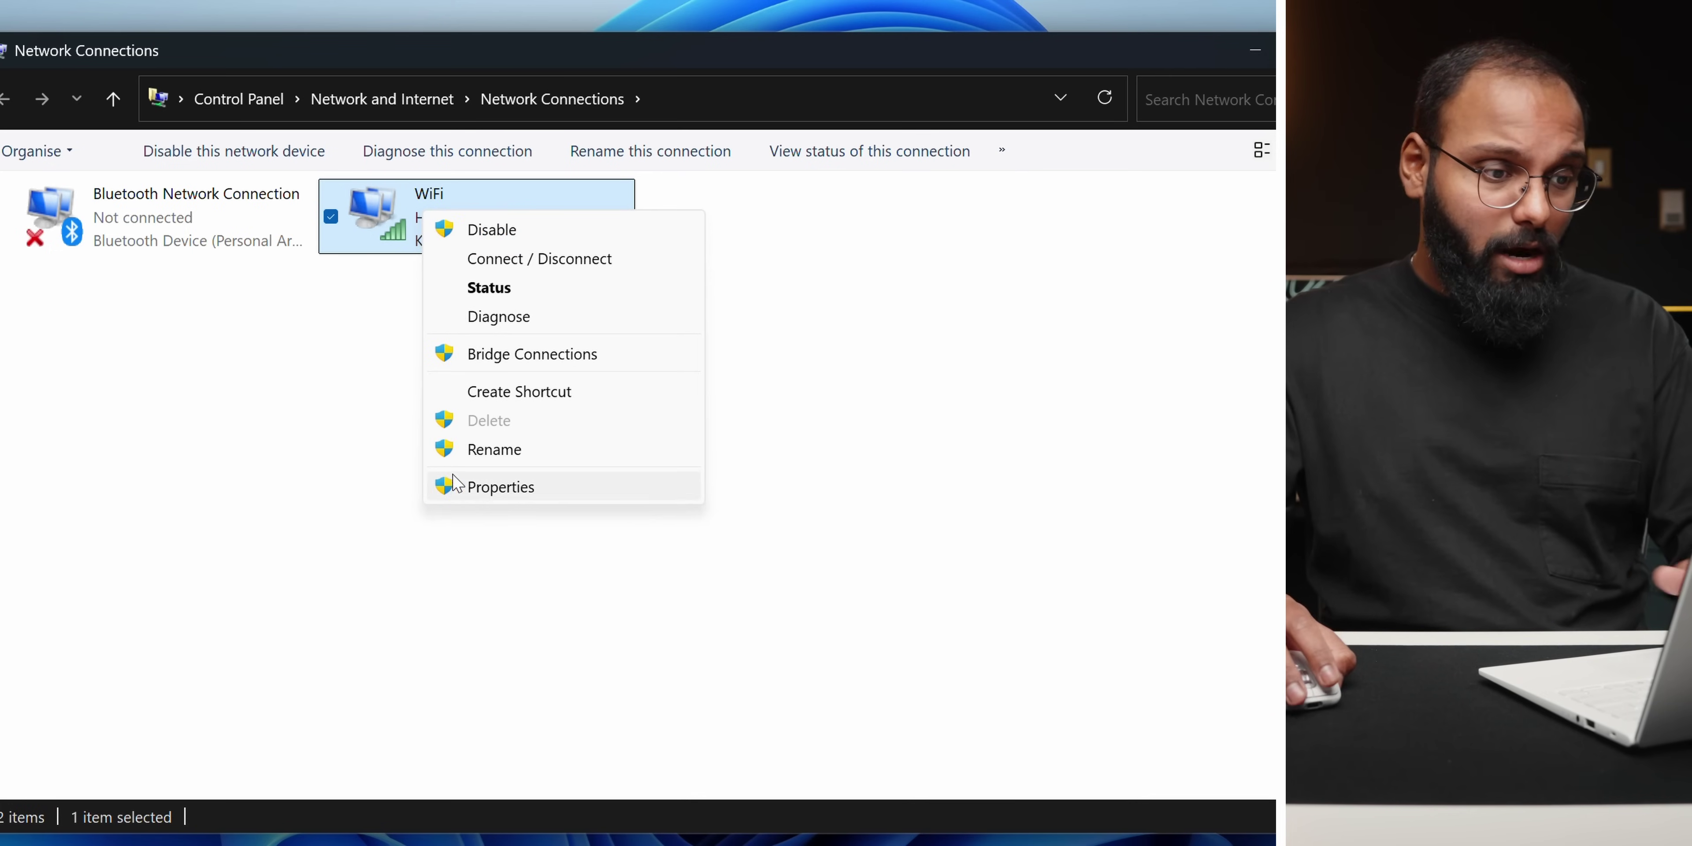
pyautogui.click(456, 488)
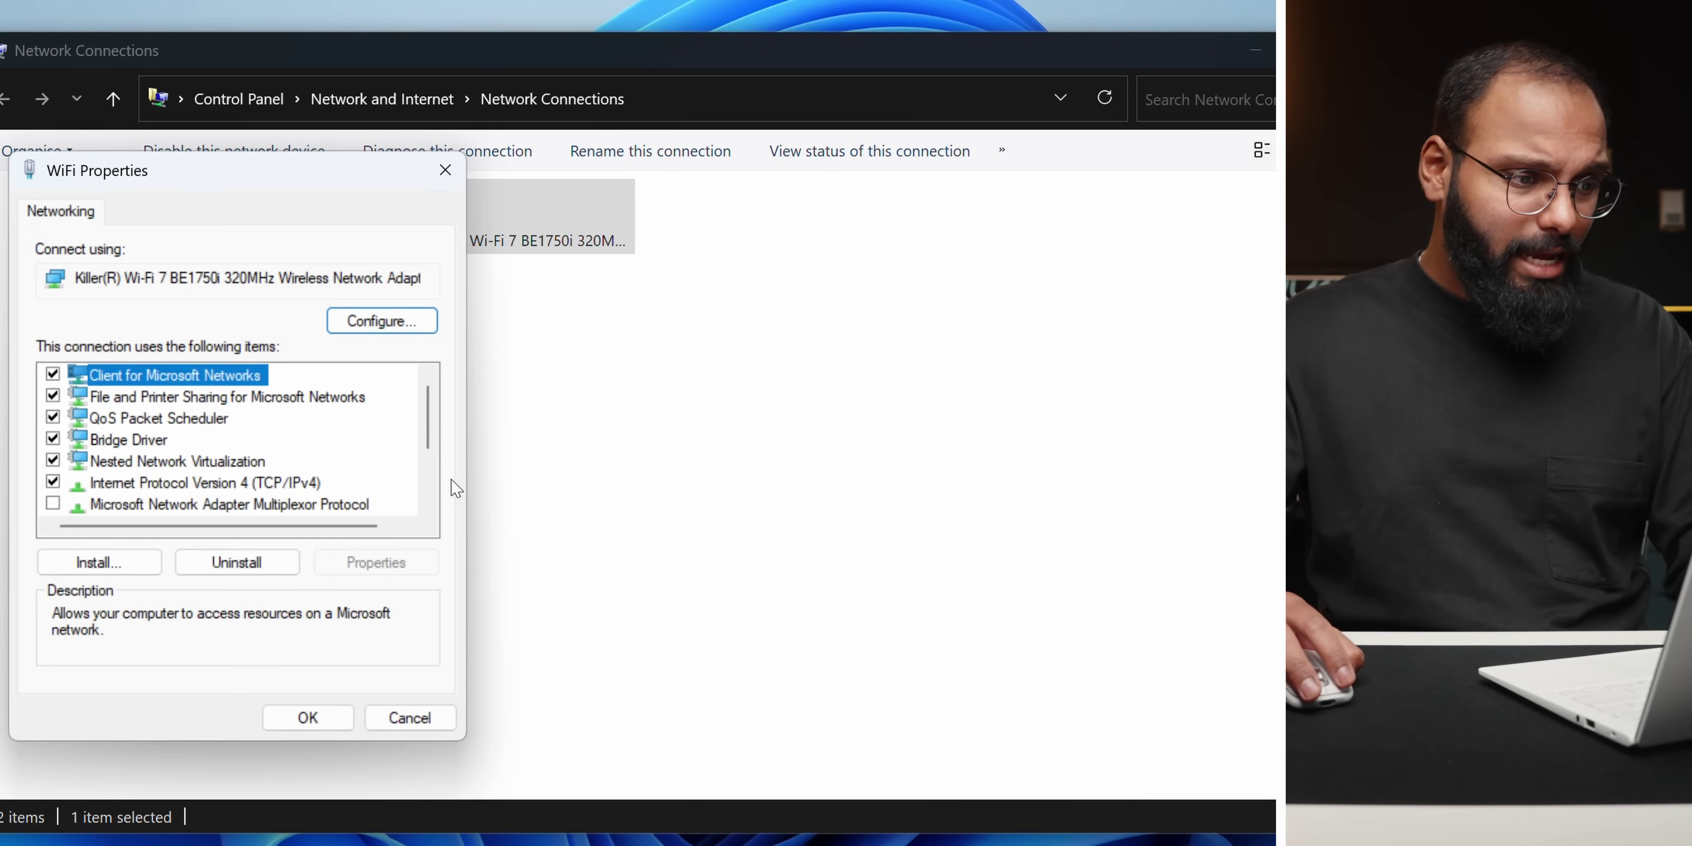
pyautogui.click(121, 346)
pyautogui.click(346, 423)
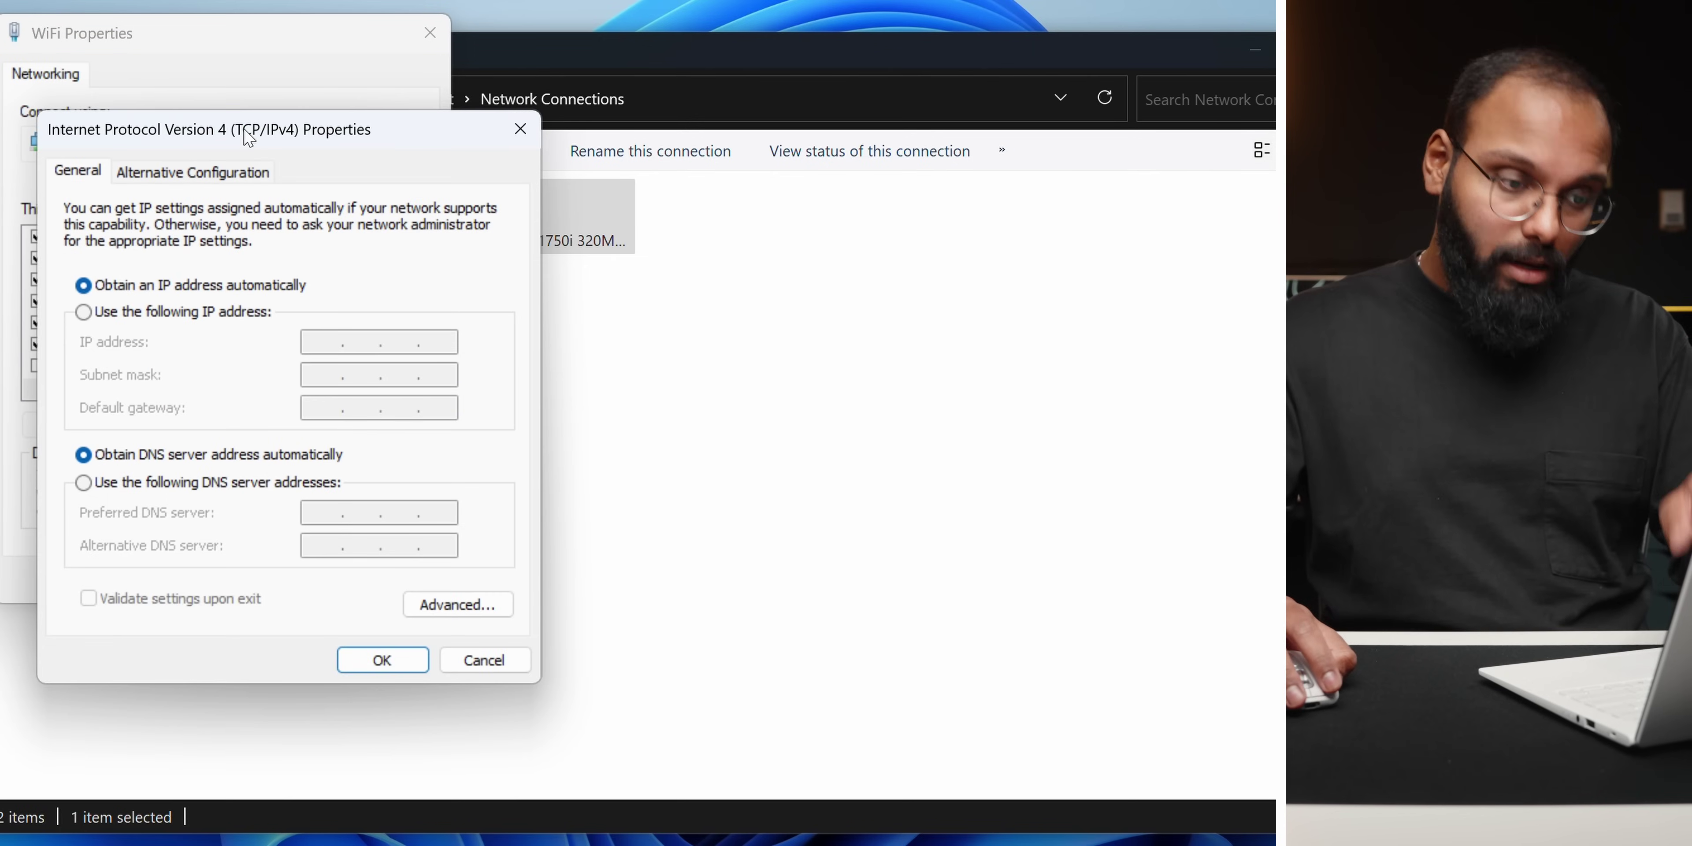
# Replace the automatic metric with an interface metric of 1 and confirm the dialogs.
pyautogui.moveTo(248, 138); pyautogui.dragTo(230, 71)
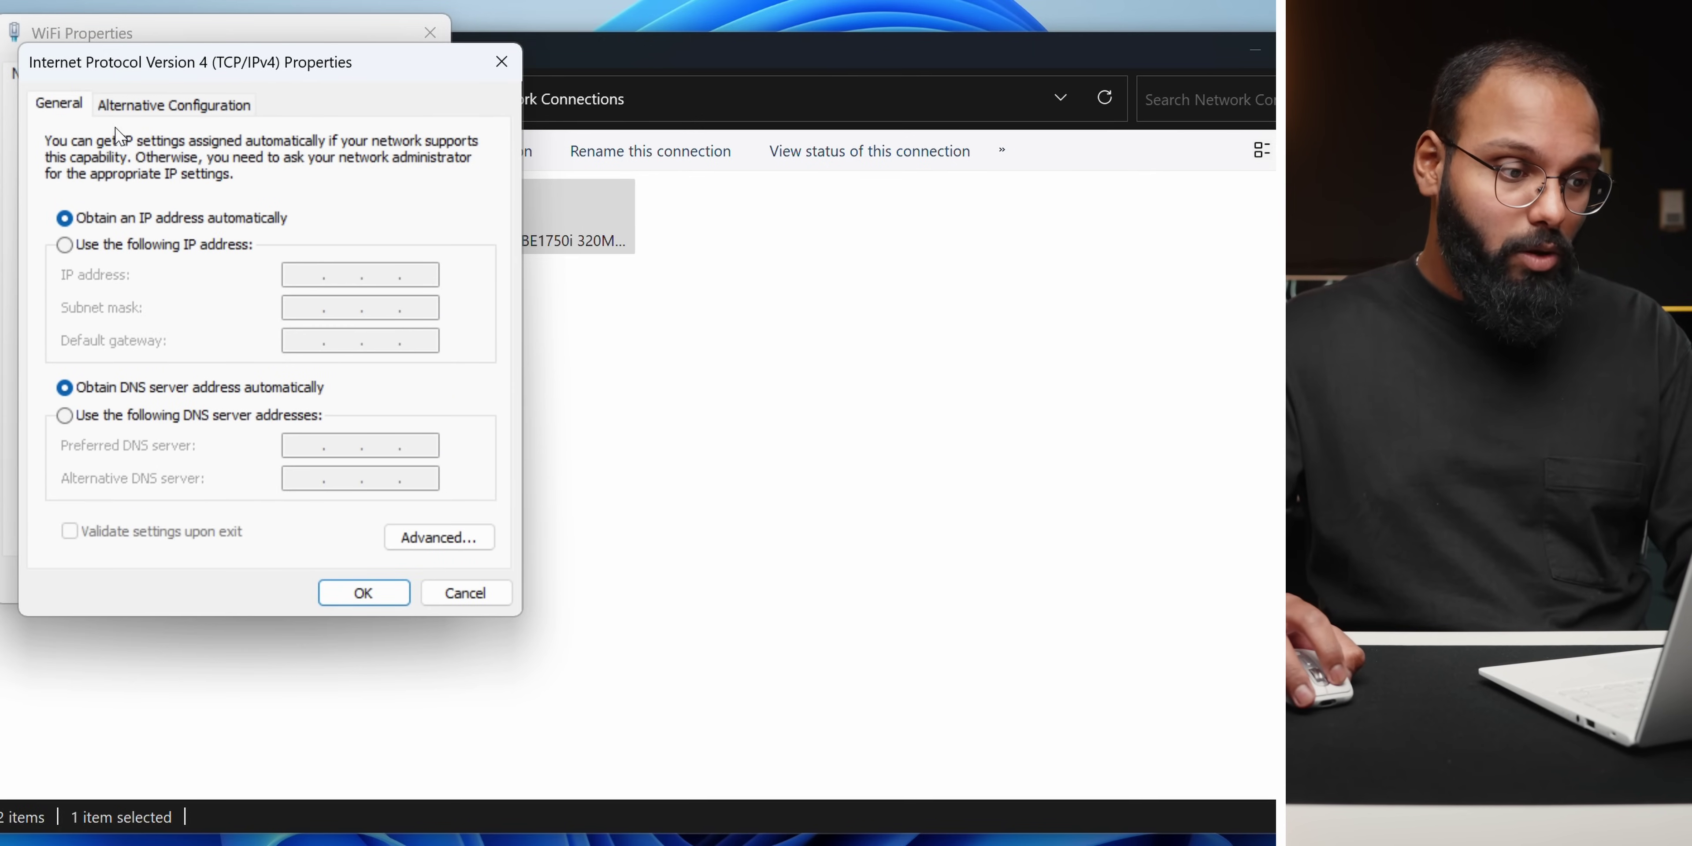
pyautogui.click(430, 535)
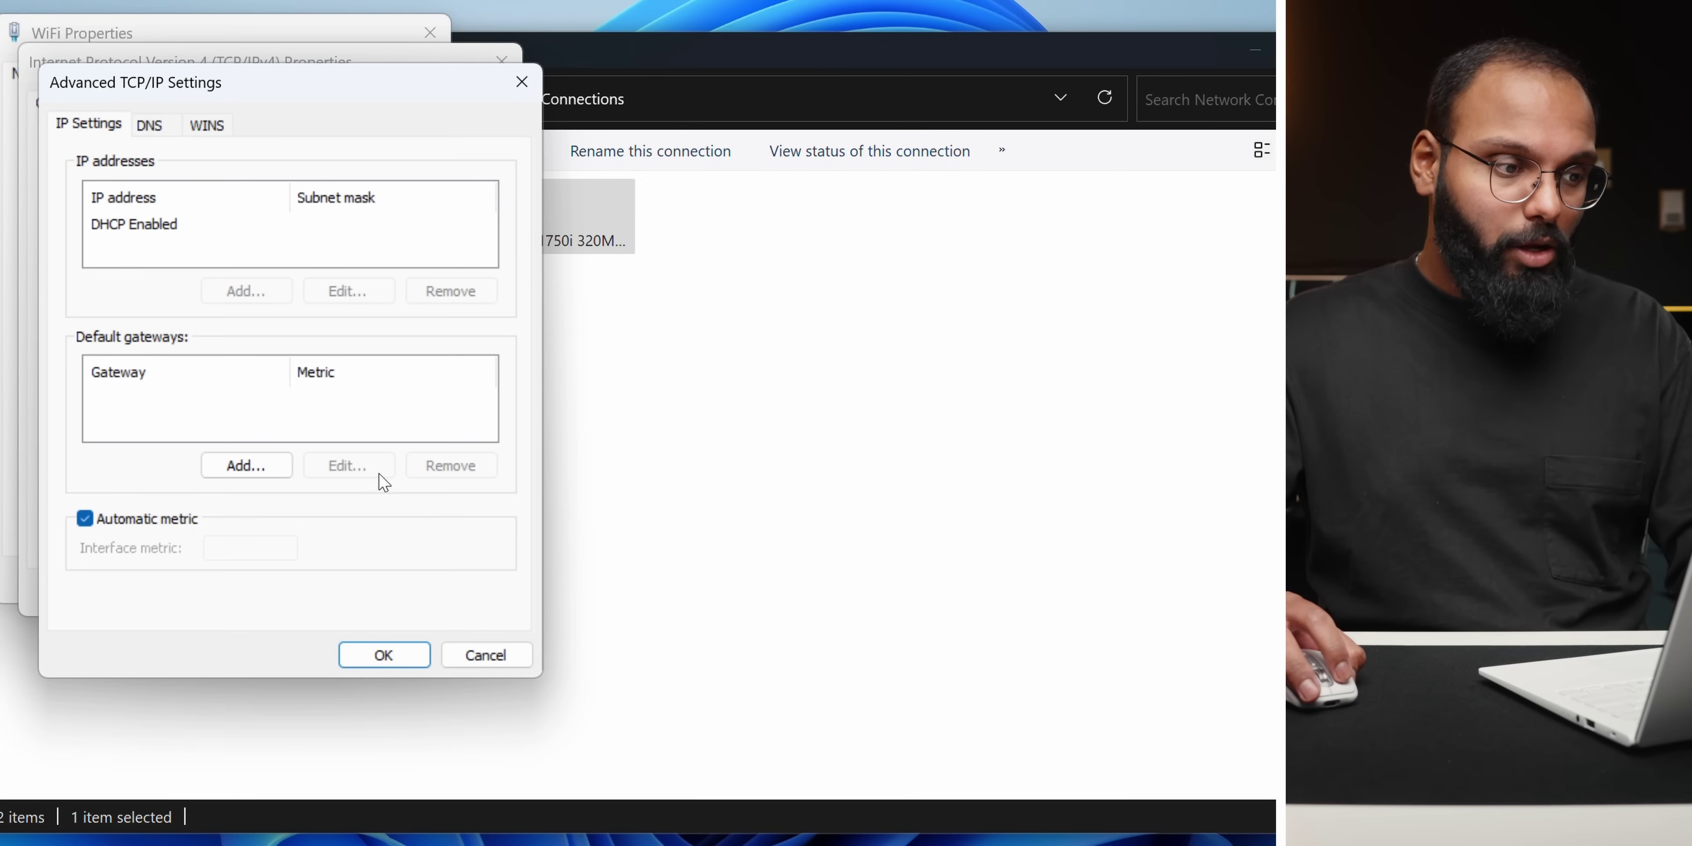
pyautogui.click(87, 520)
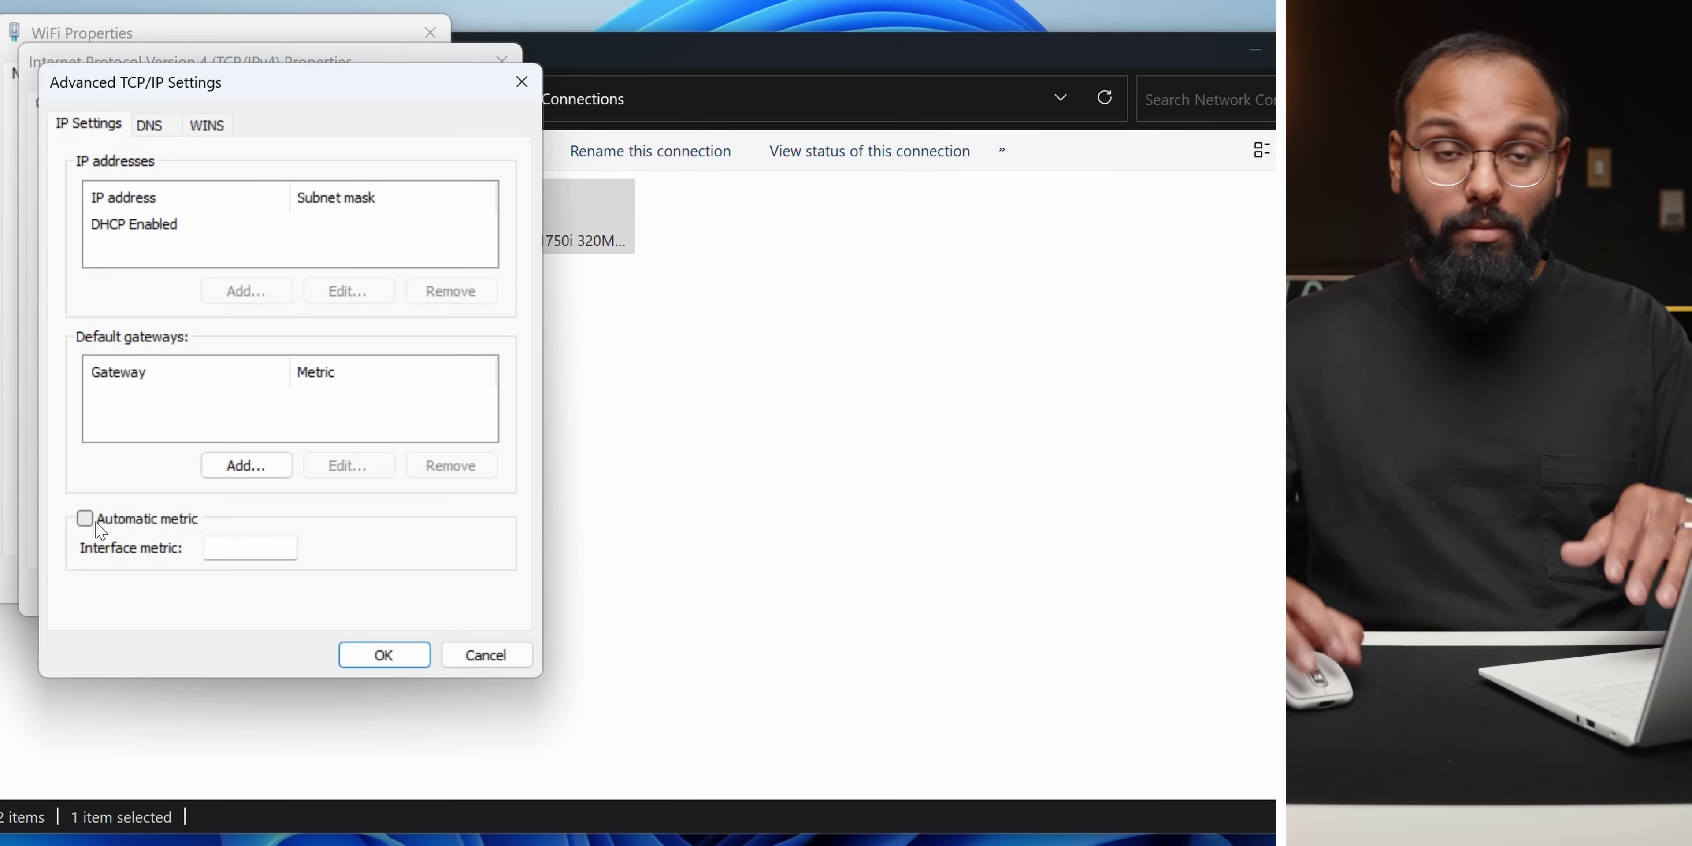
pyautogui.click(244, 554)
pyautogui.write('1')
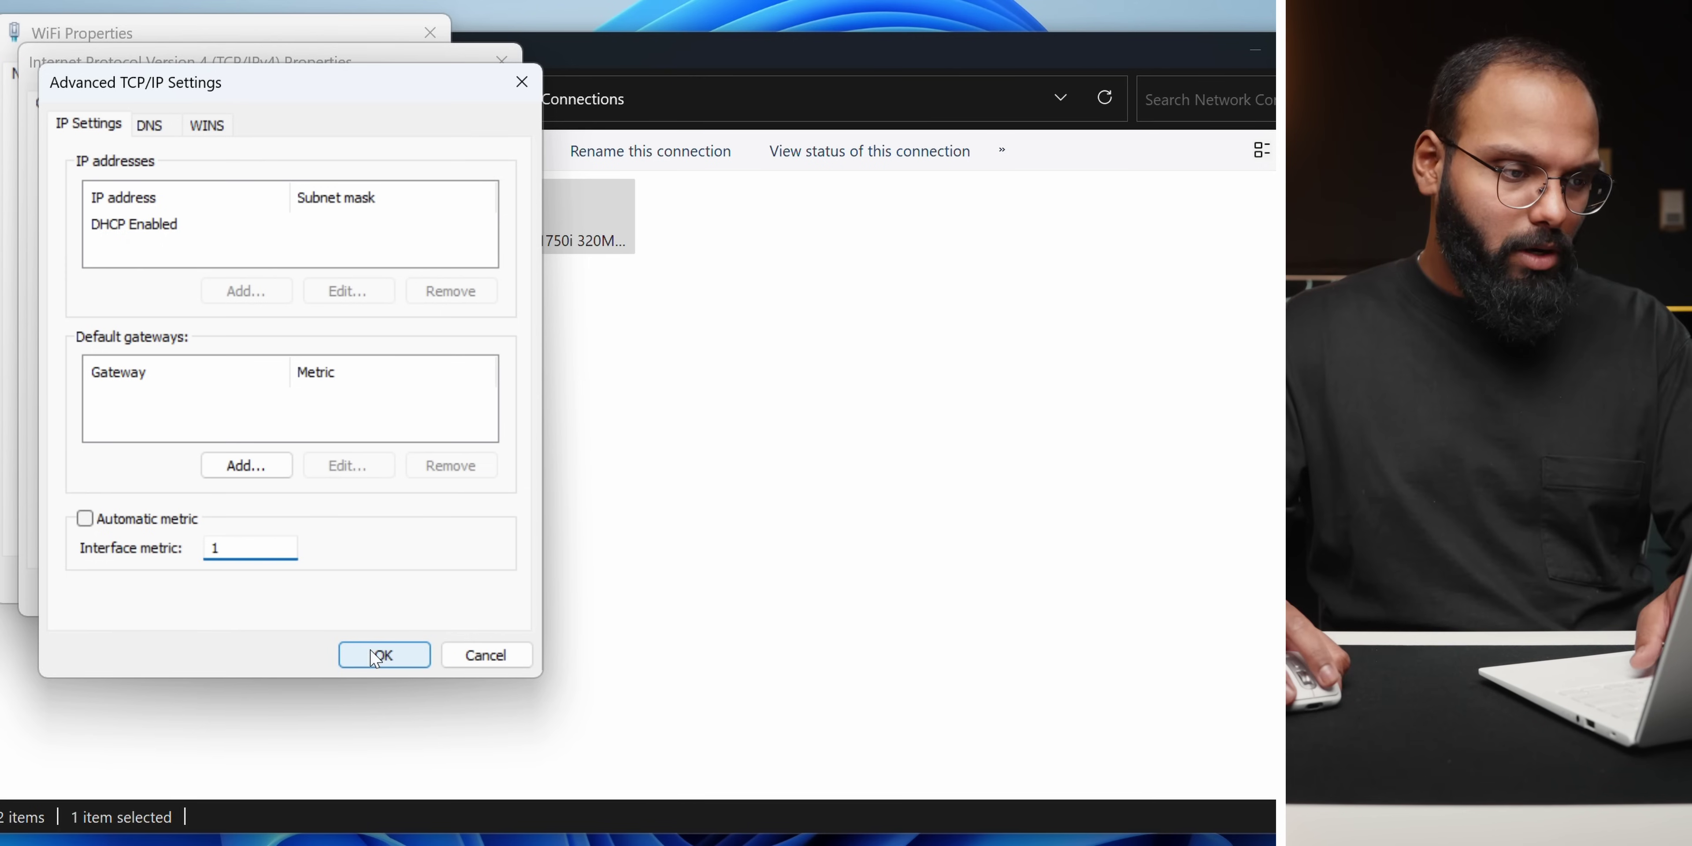
pyautogui.click(375, 654)
pyautogui.click(363, 592)
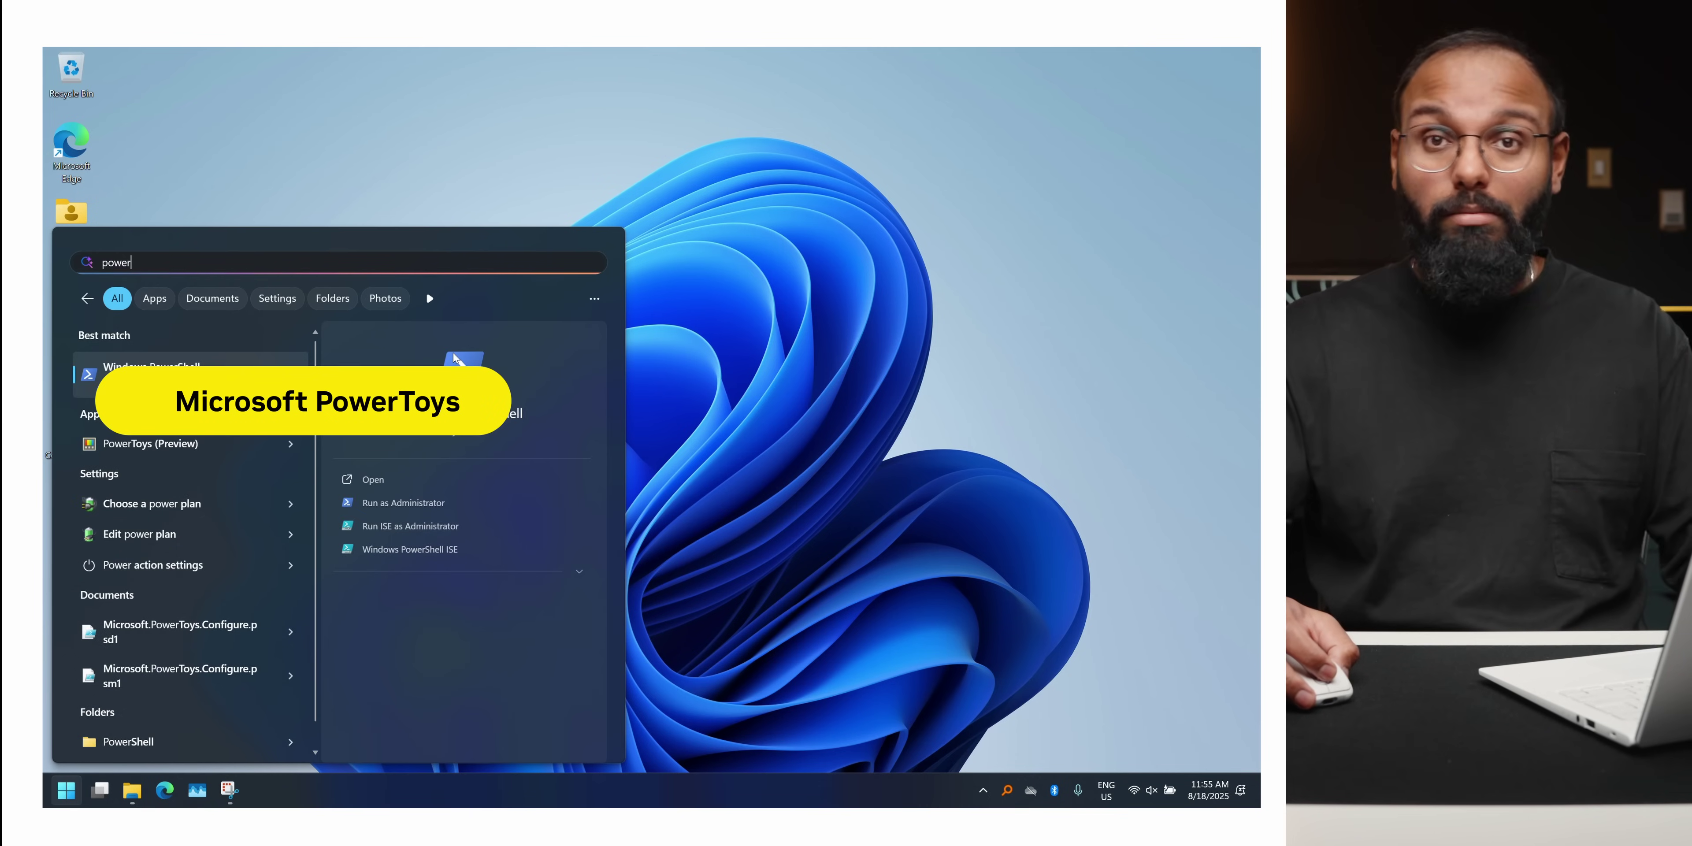
# Launch PowerToys and open the Keyboard Manager settings under Input / Output.
pyautogui.click(454, 358)
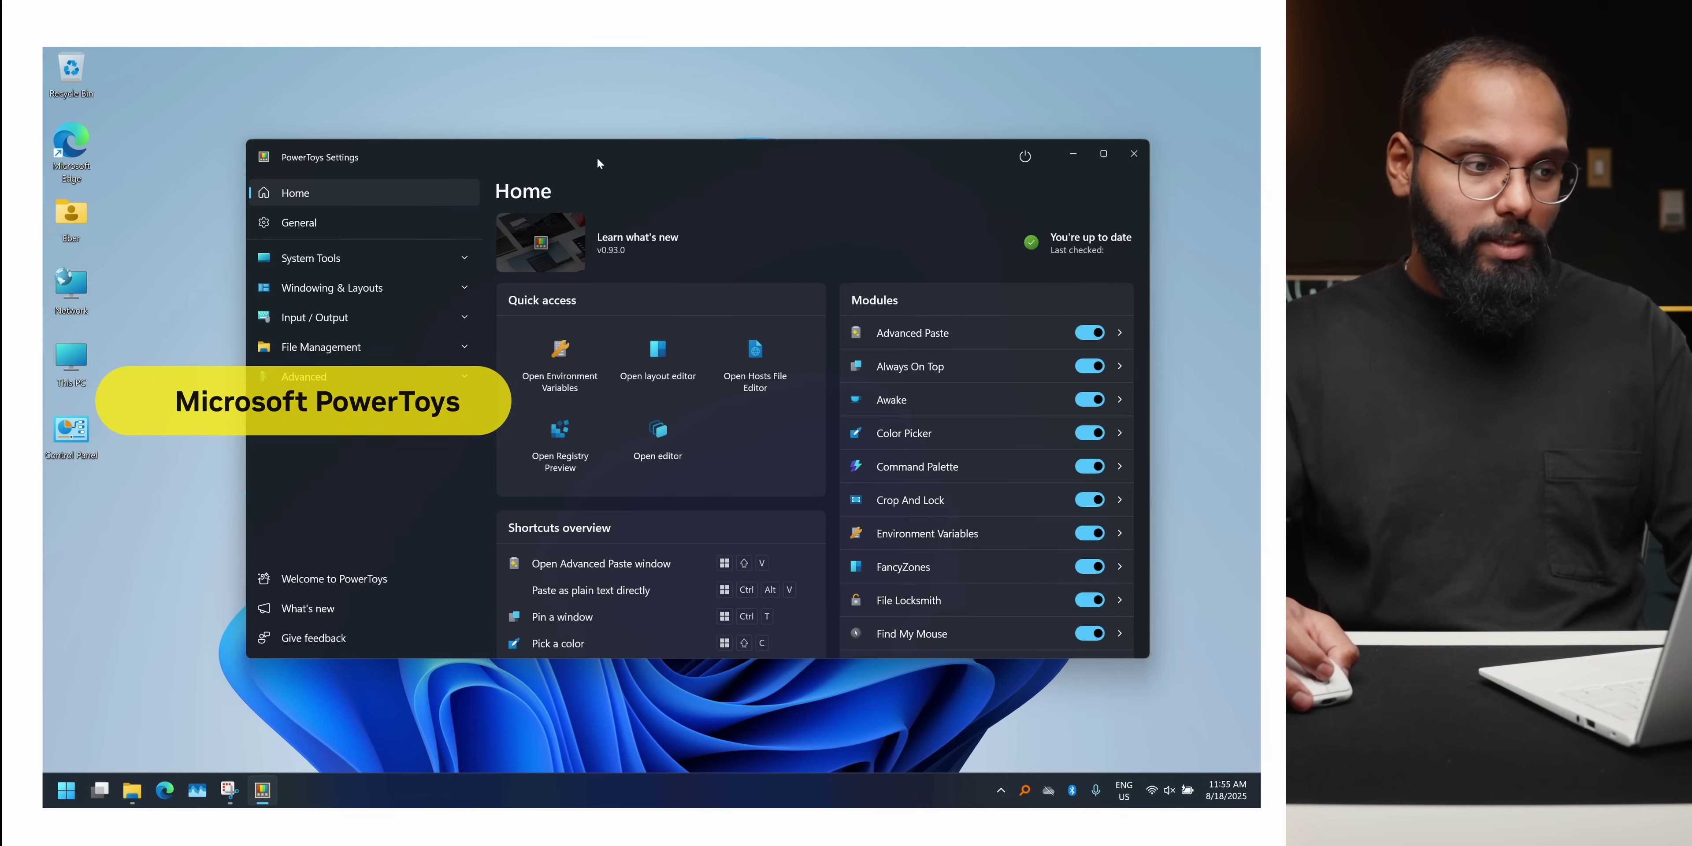
pyautogui.moveTo(598, 163); pyautogui.dragTo(538, 182)
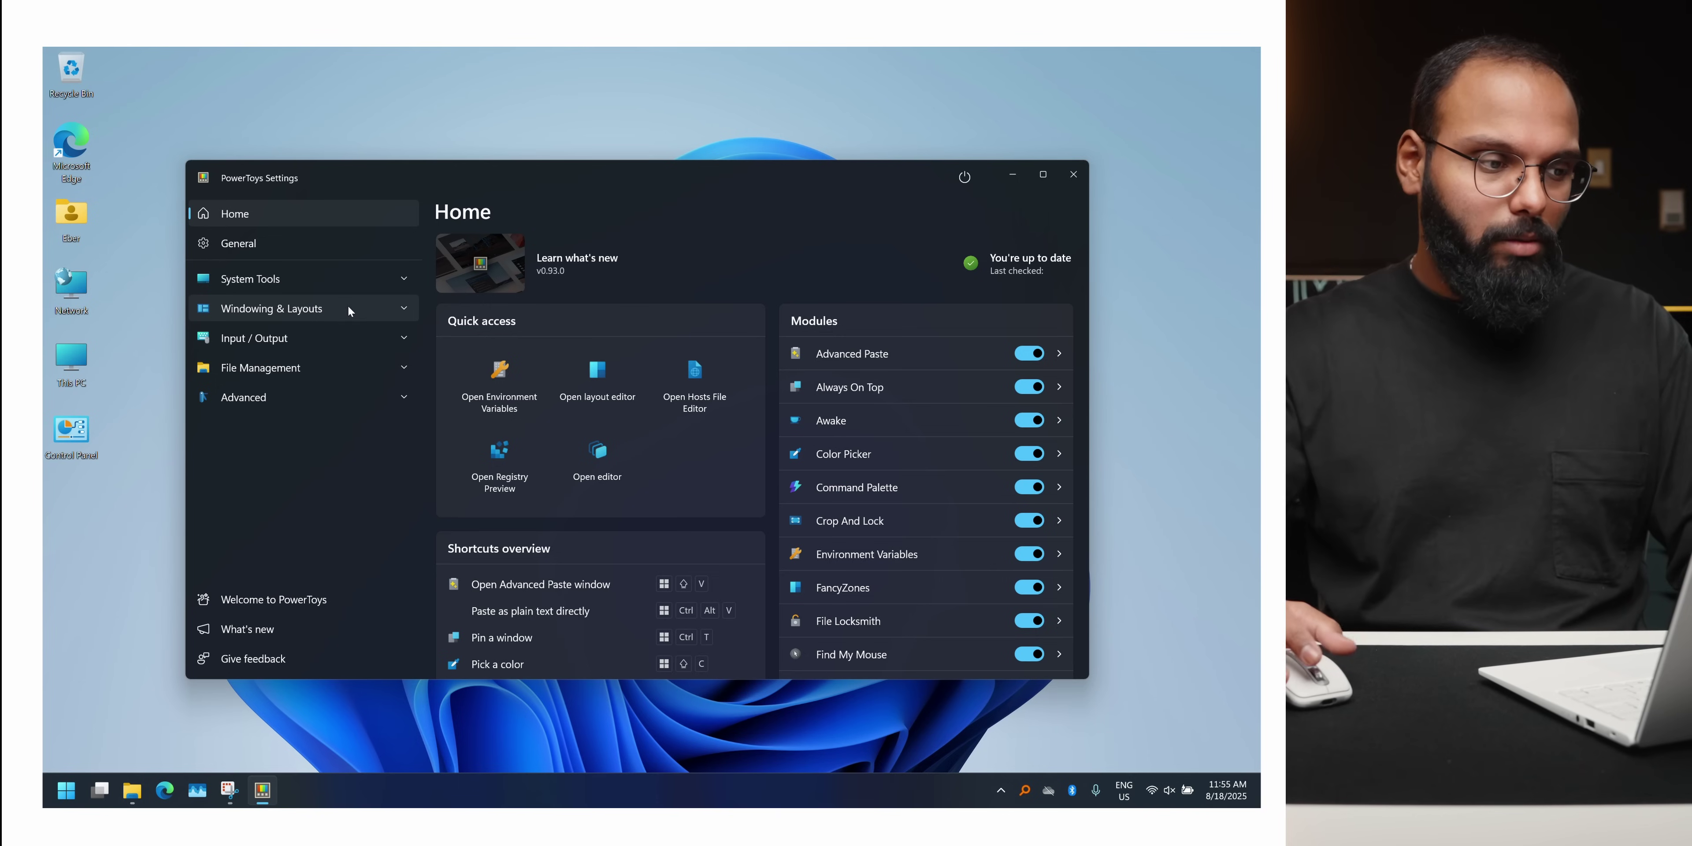
pyautogui.click(337, 335)
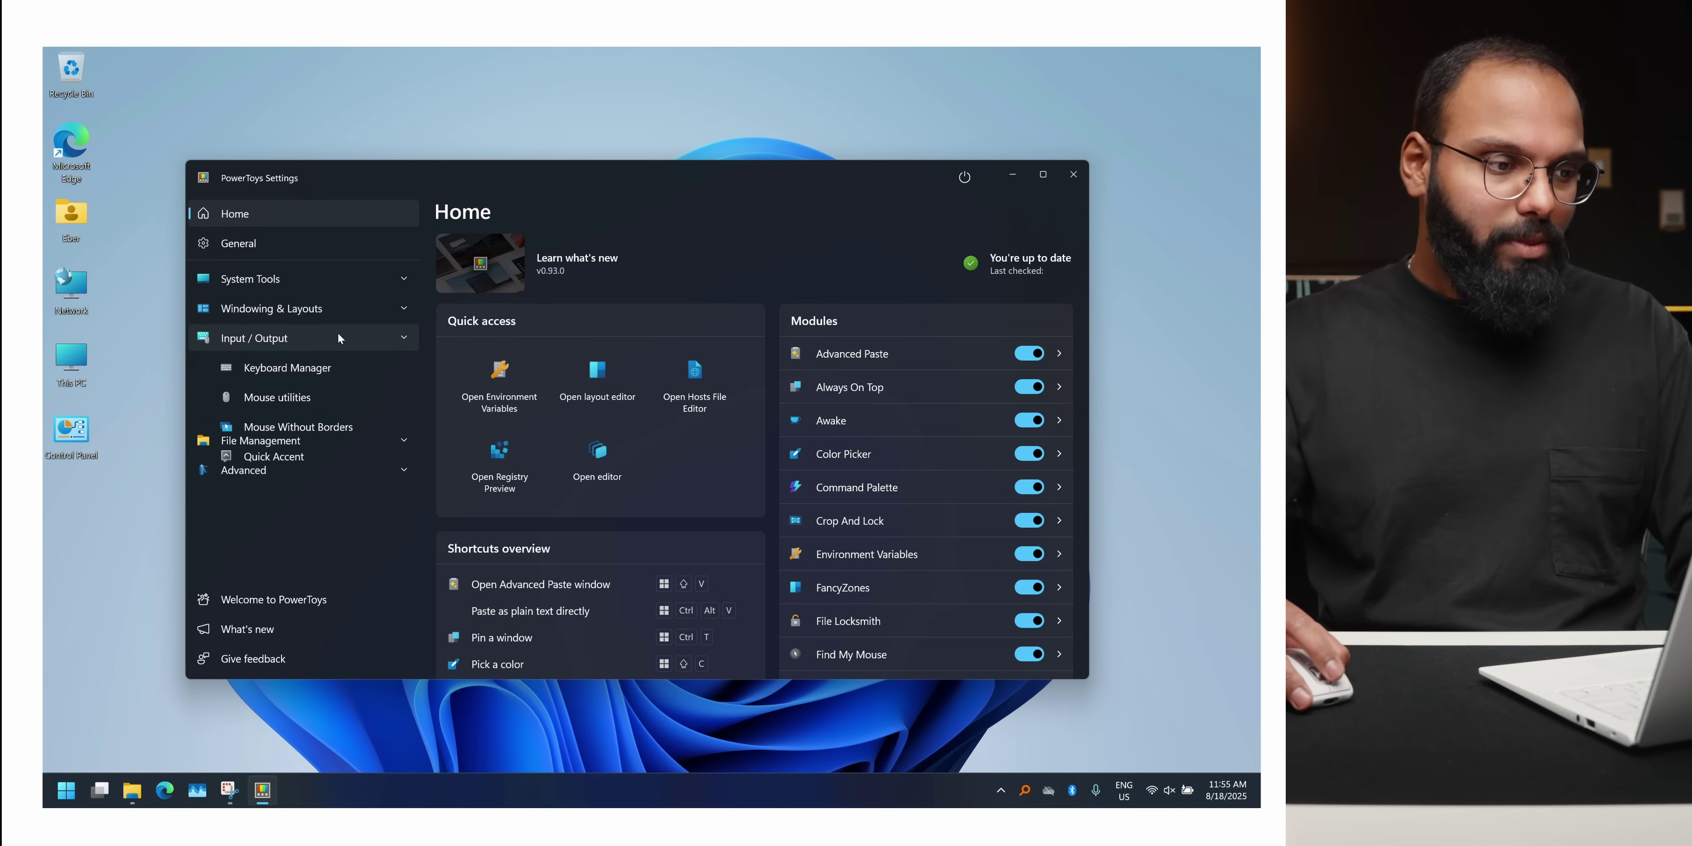
pyautogui.click(332, 371)
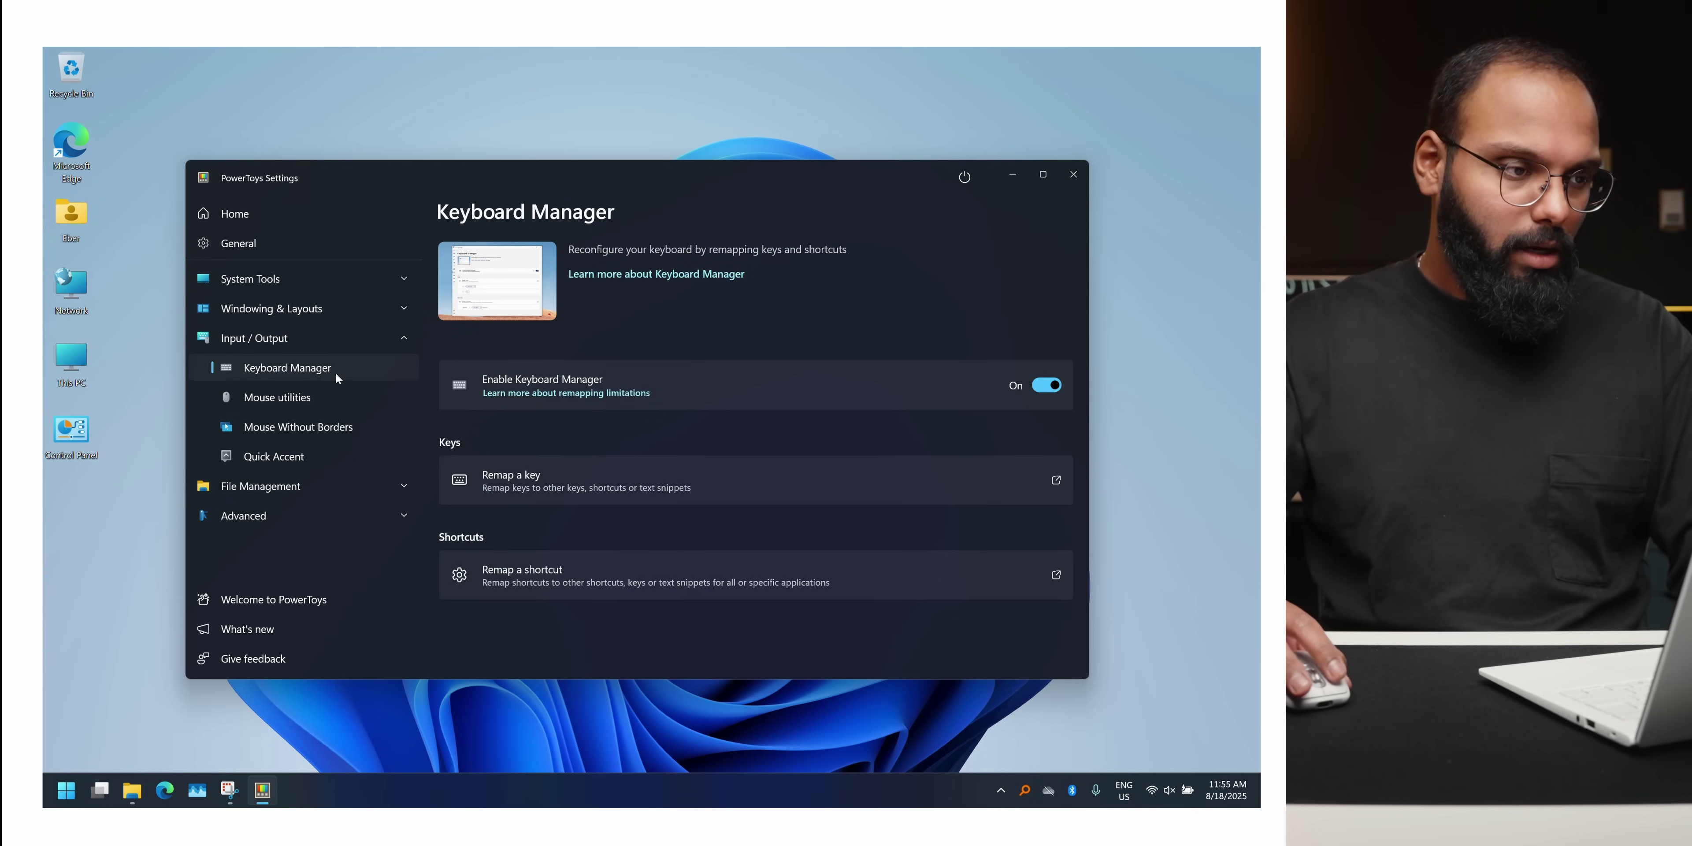
# Start a new shortcut remap, capturing Win+Shift+F23, then enter Win+Shift+S.
pyautogui.click(623, 568)
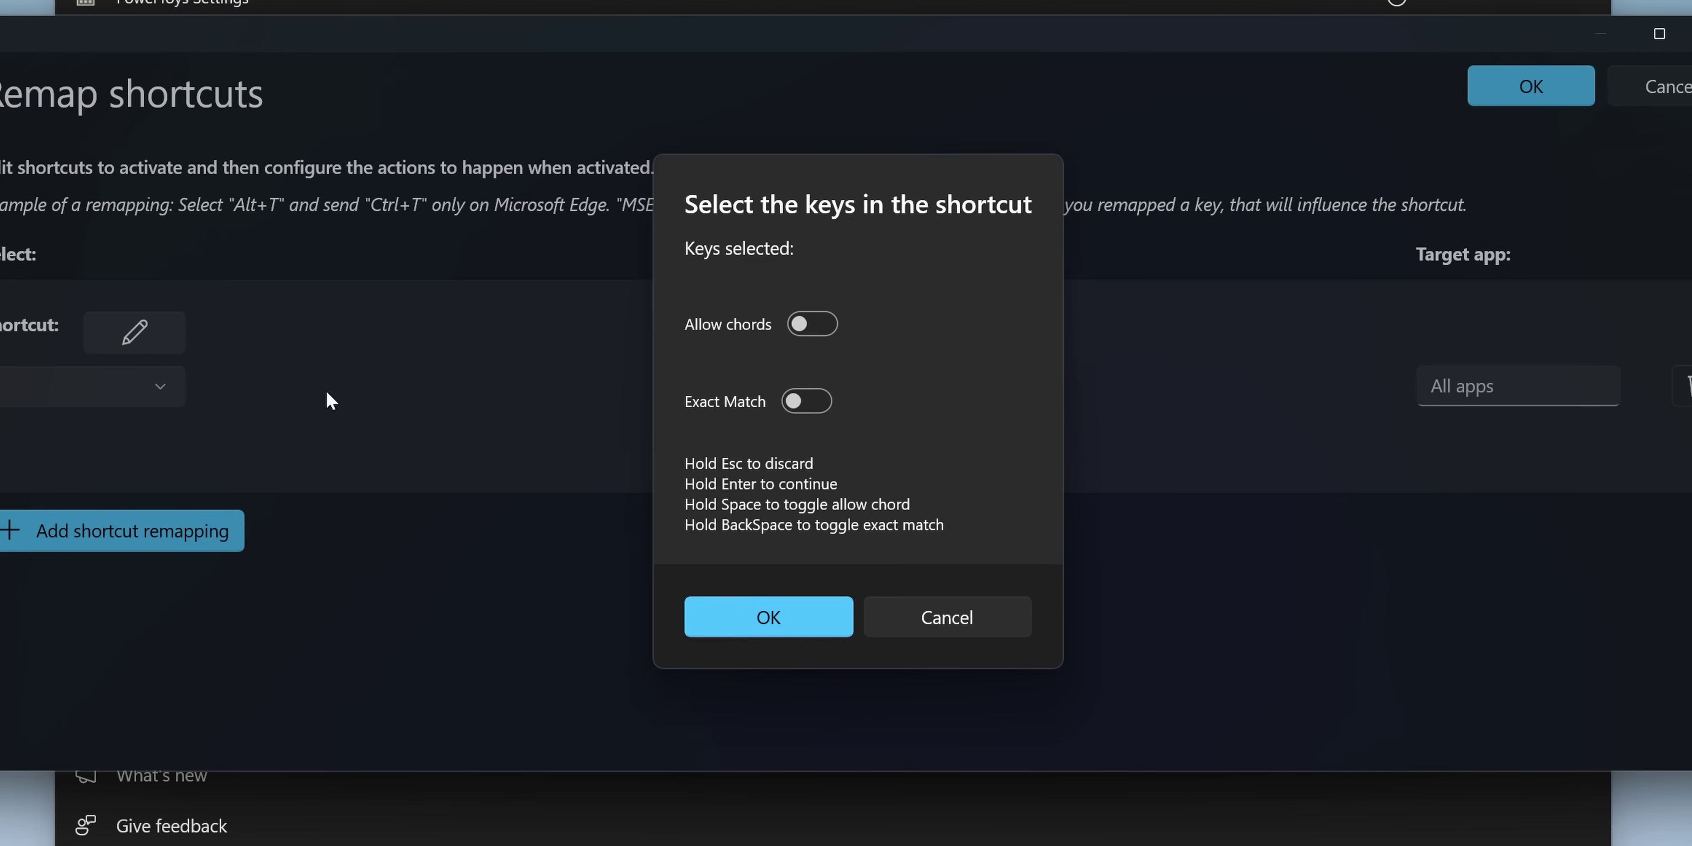
pyautogui.press('super+shift+F23')
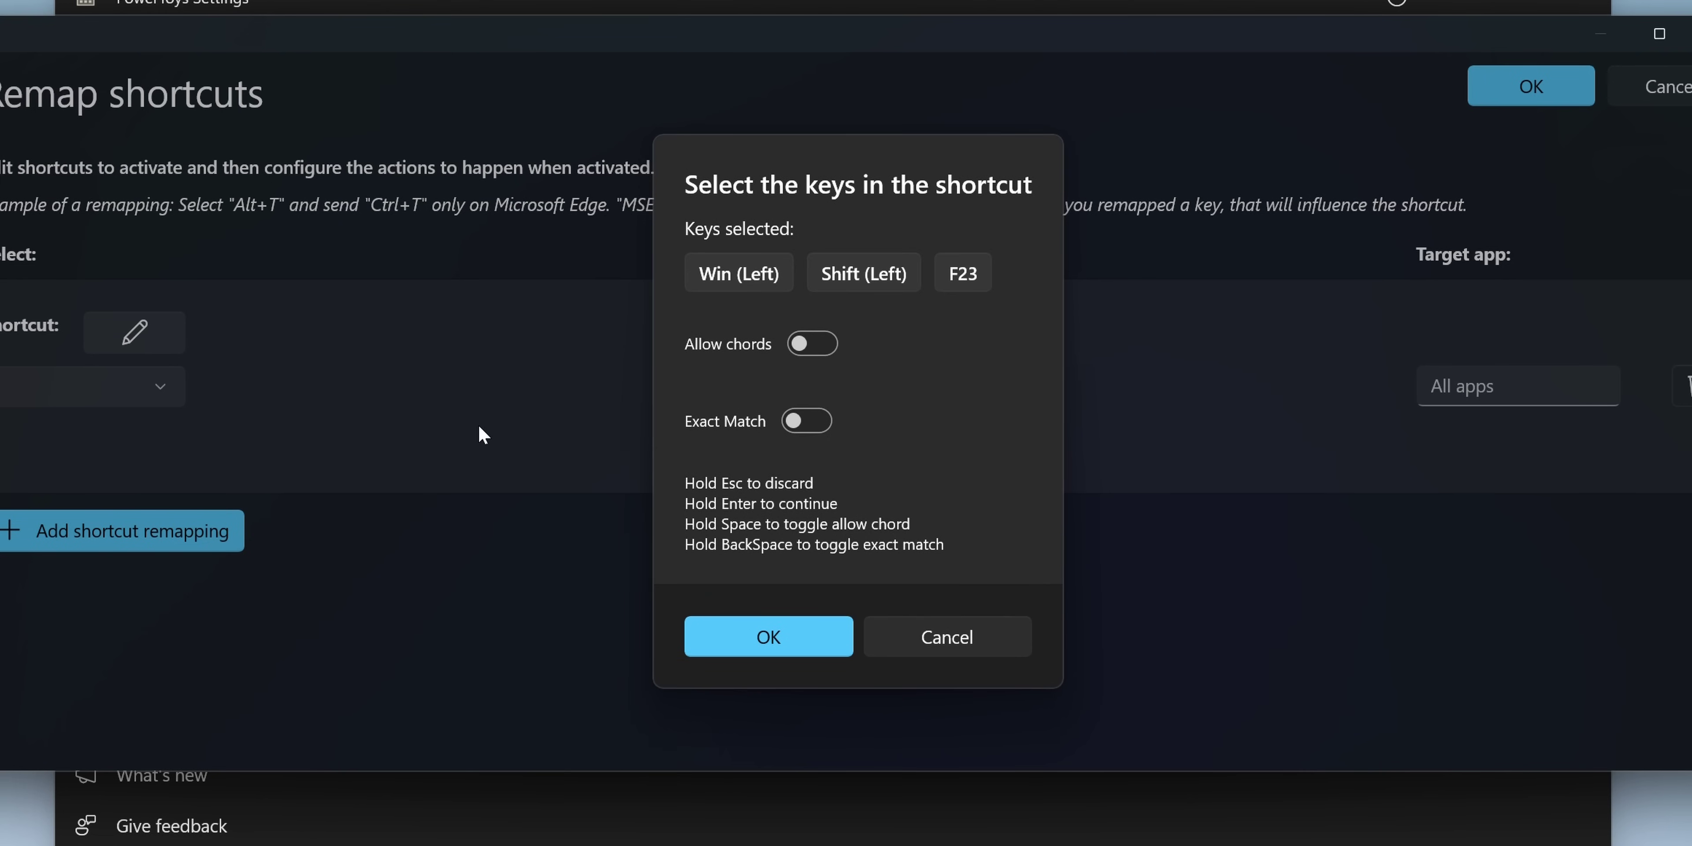
pyautogui.click(737, 653)
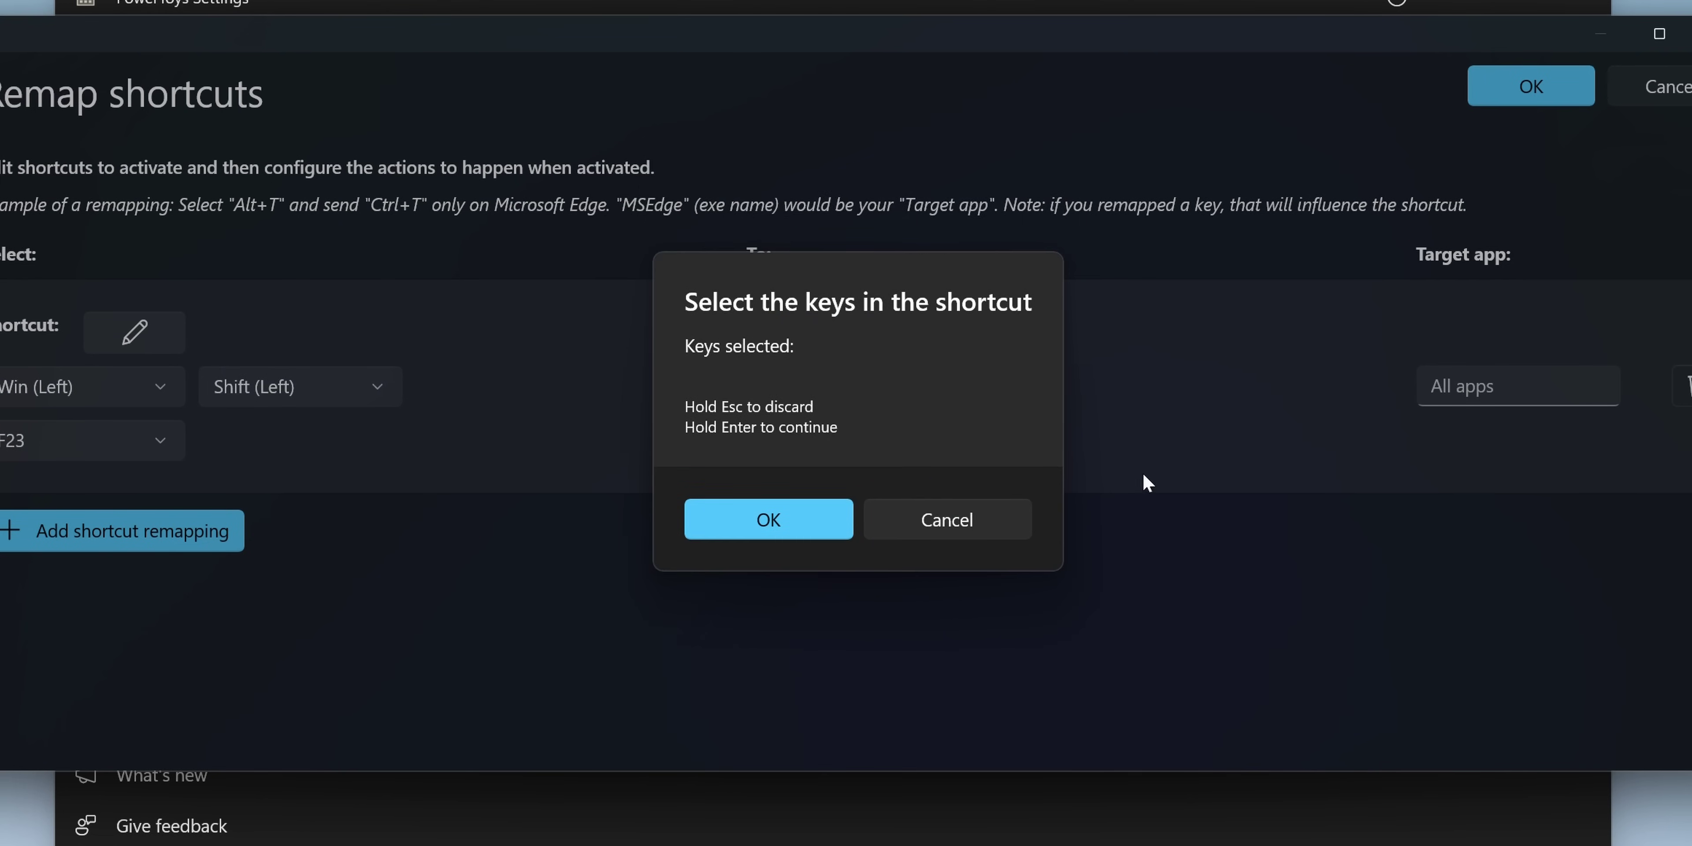
pyautogui.press('super+shift+s')
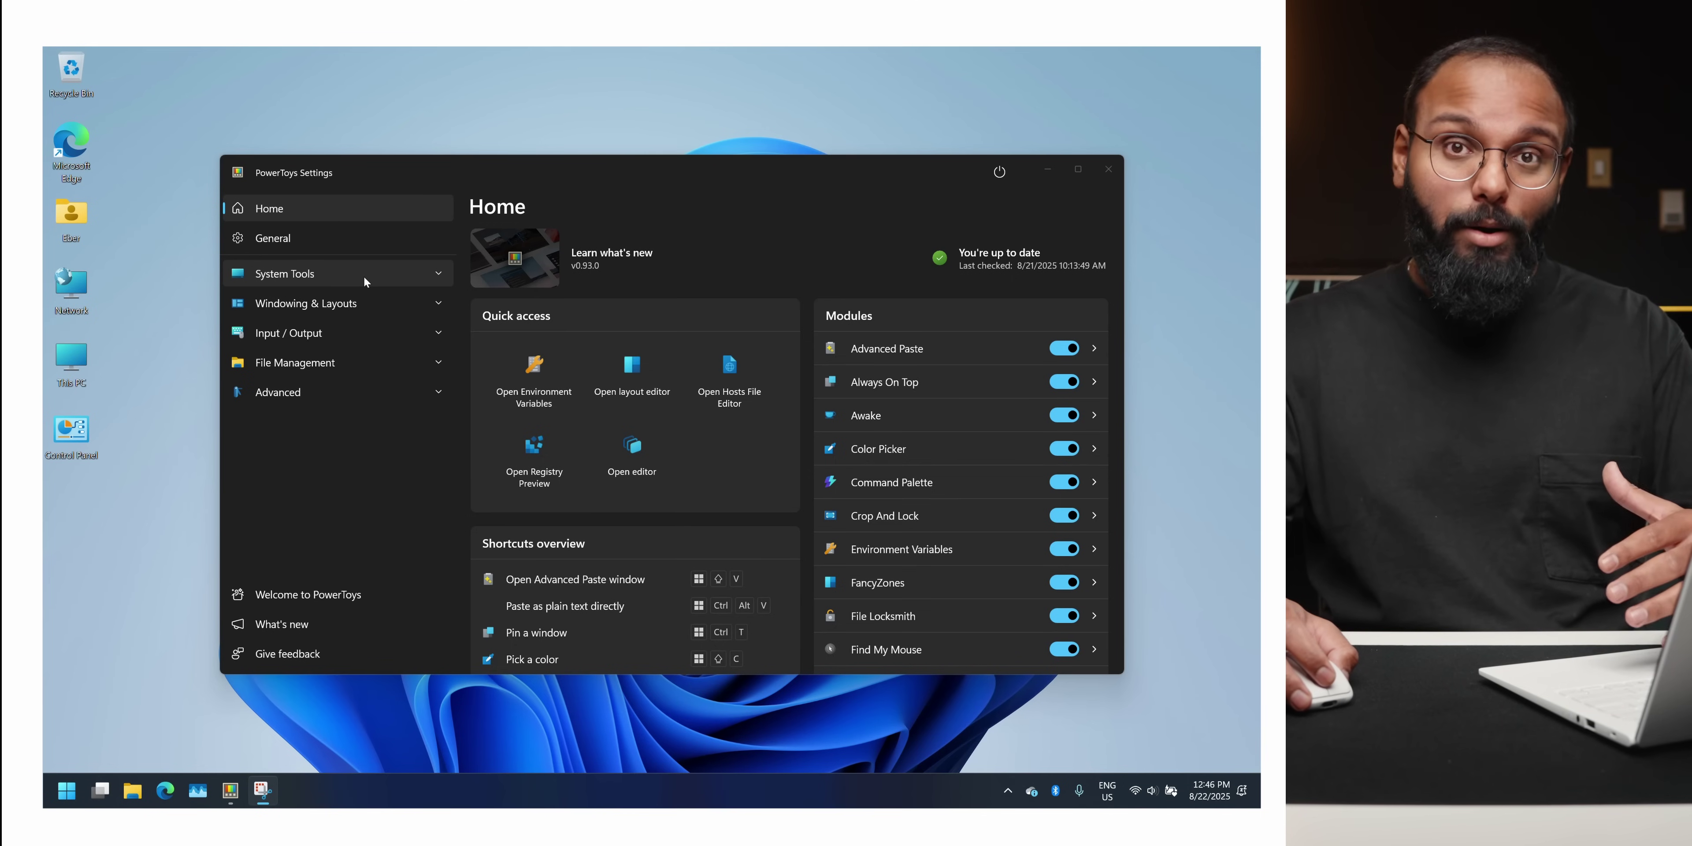
# Review the Advanced Paste and Color Picker settings, then return to the PowerToys home dashboard.
pyautogui.click(363, 275)
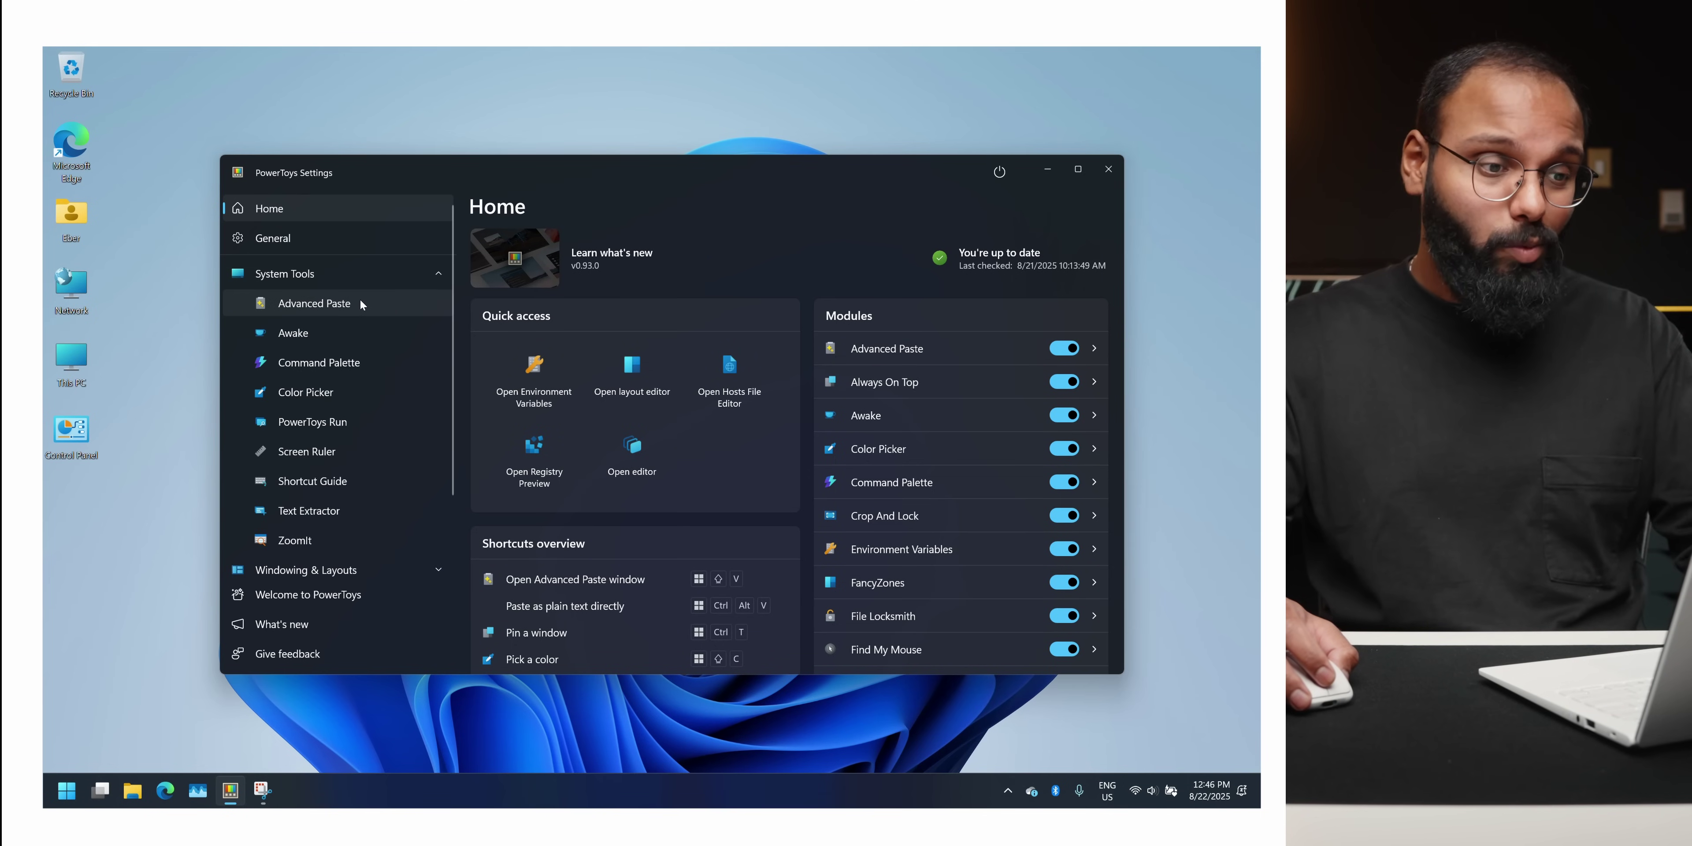
pyautogui.click(359, 301)
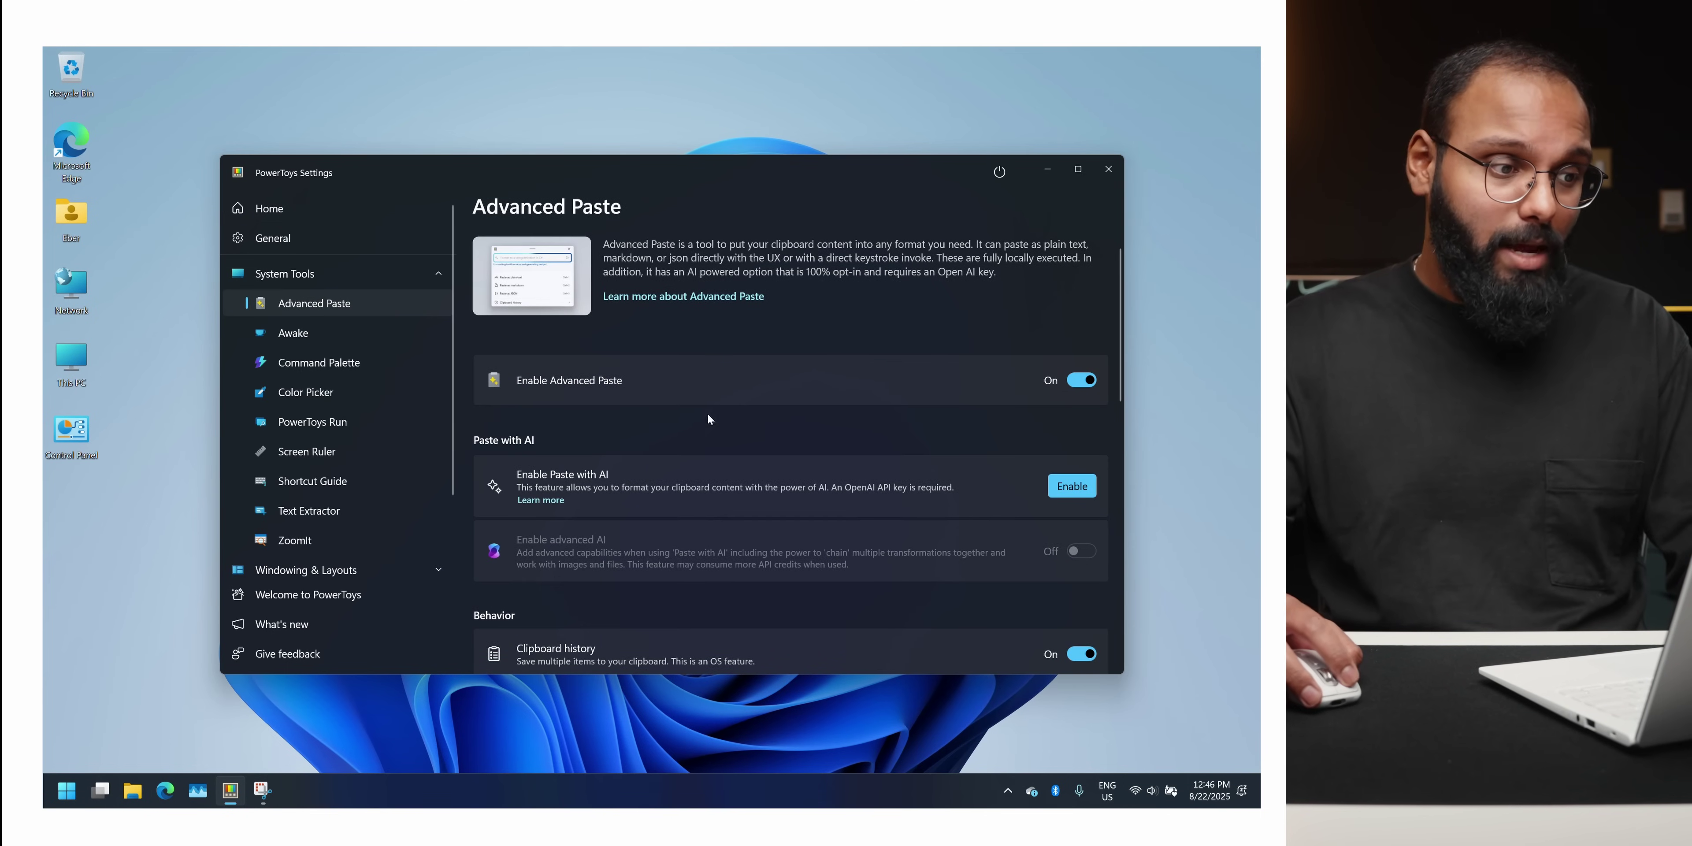
pyautogui.scroll(-3, 684, 372)
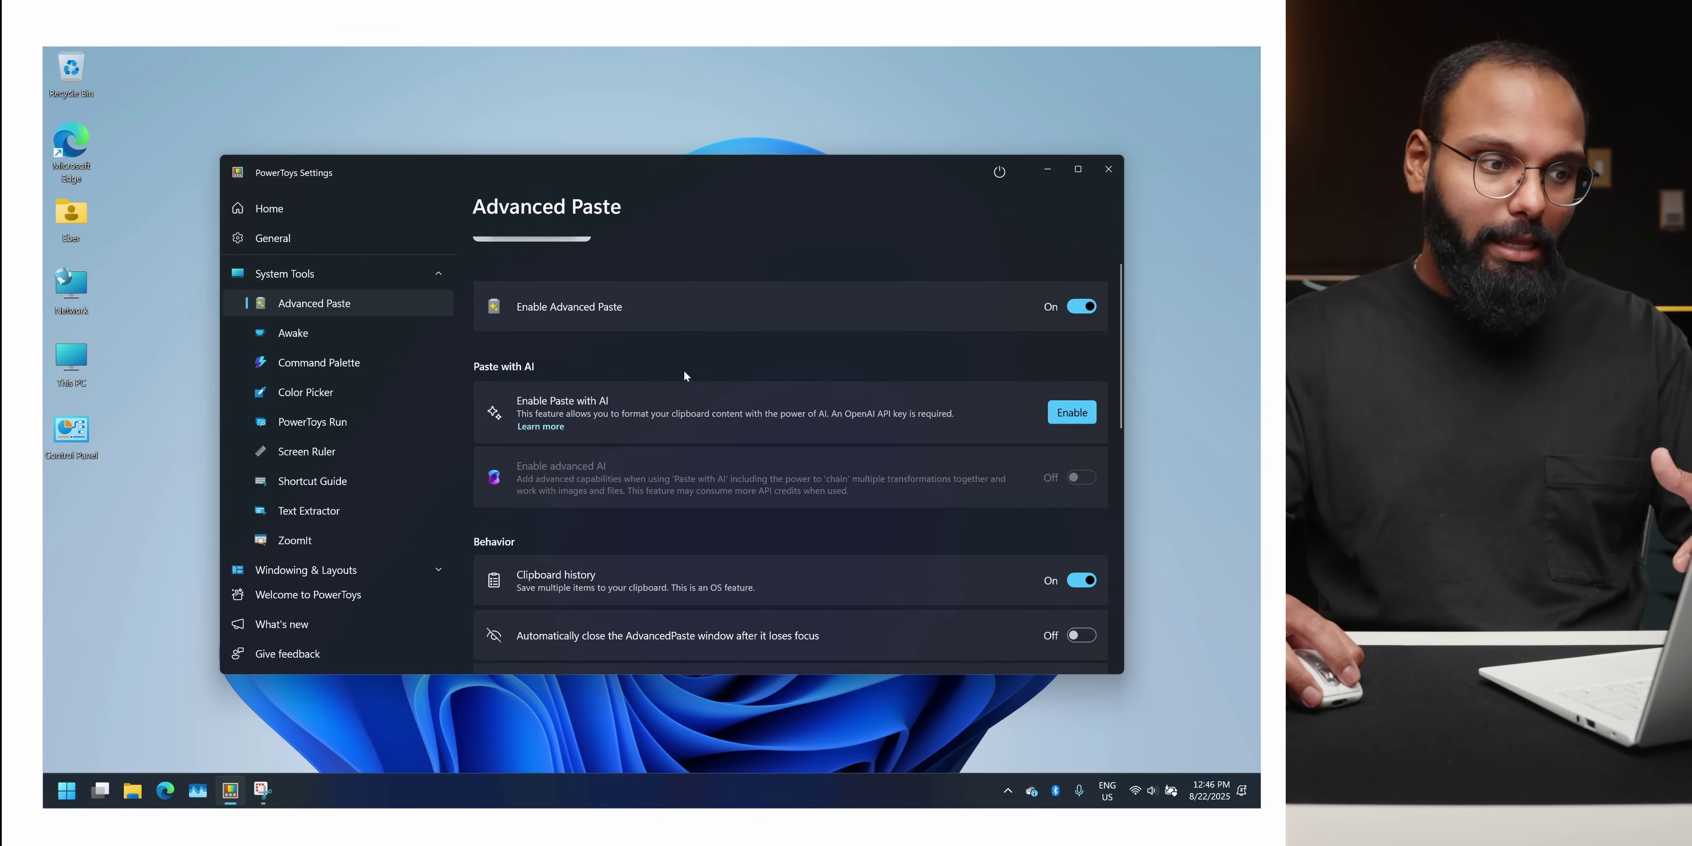
pyautogui.scroll(-1, 683, 368)
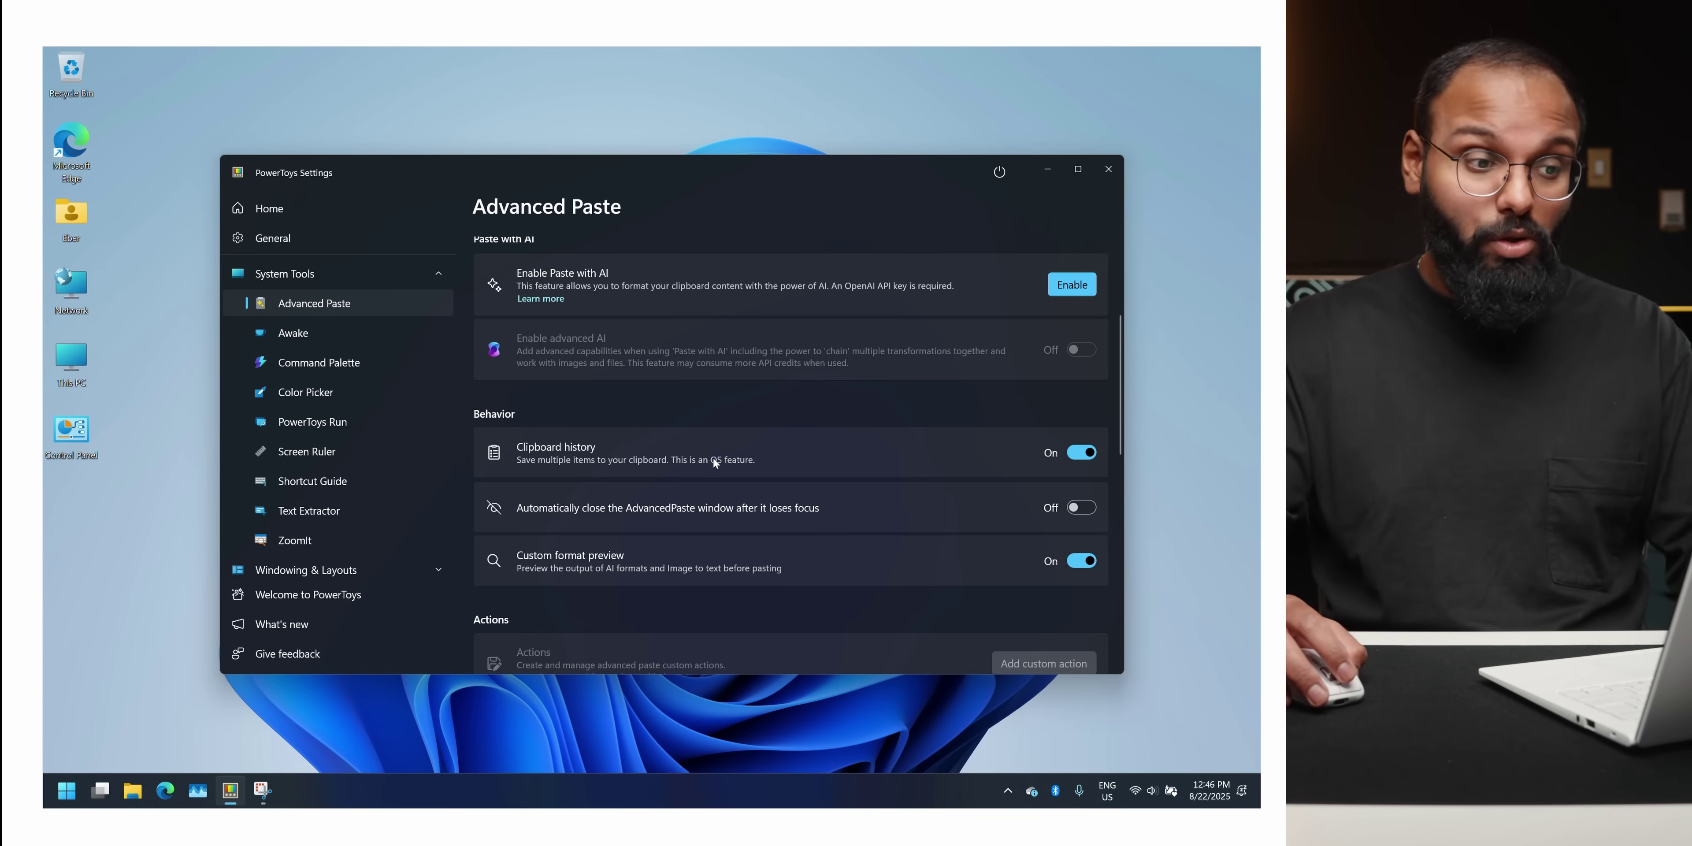
pyautogui.click(411, 393)
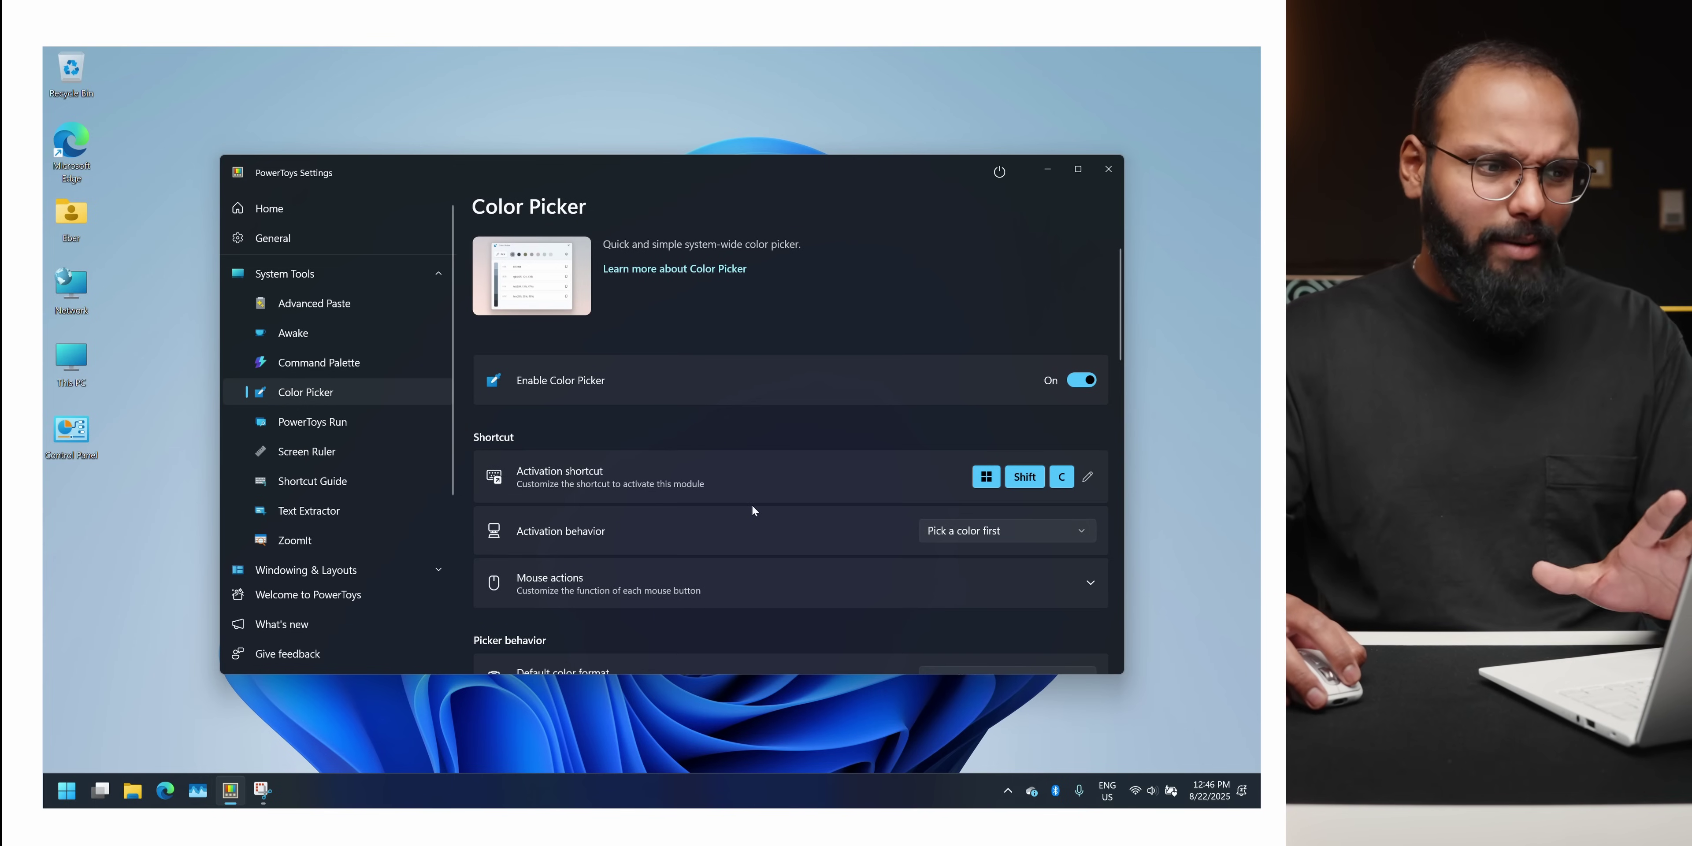
pyautogui.click(1006, 783)
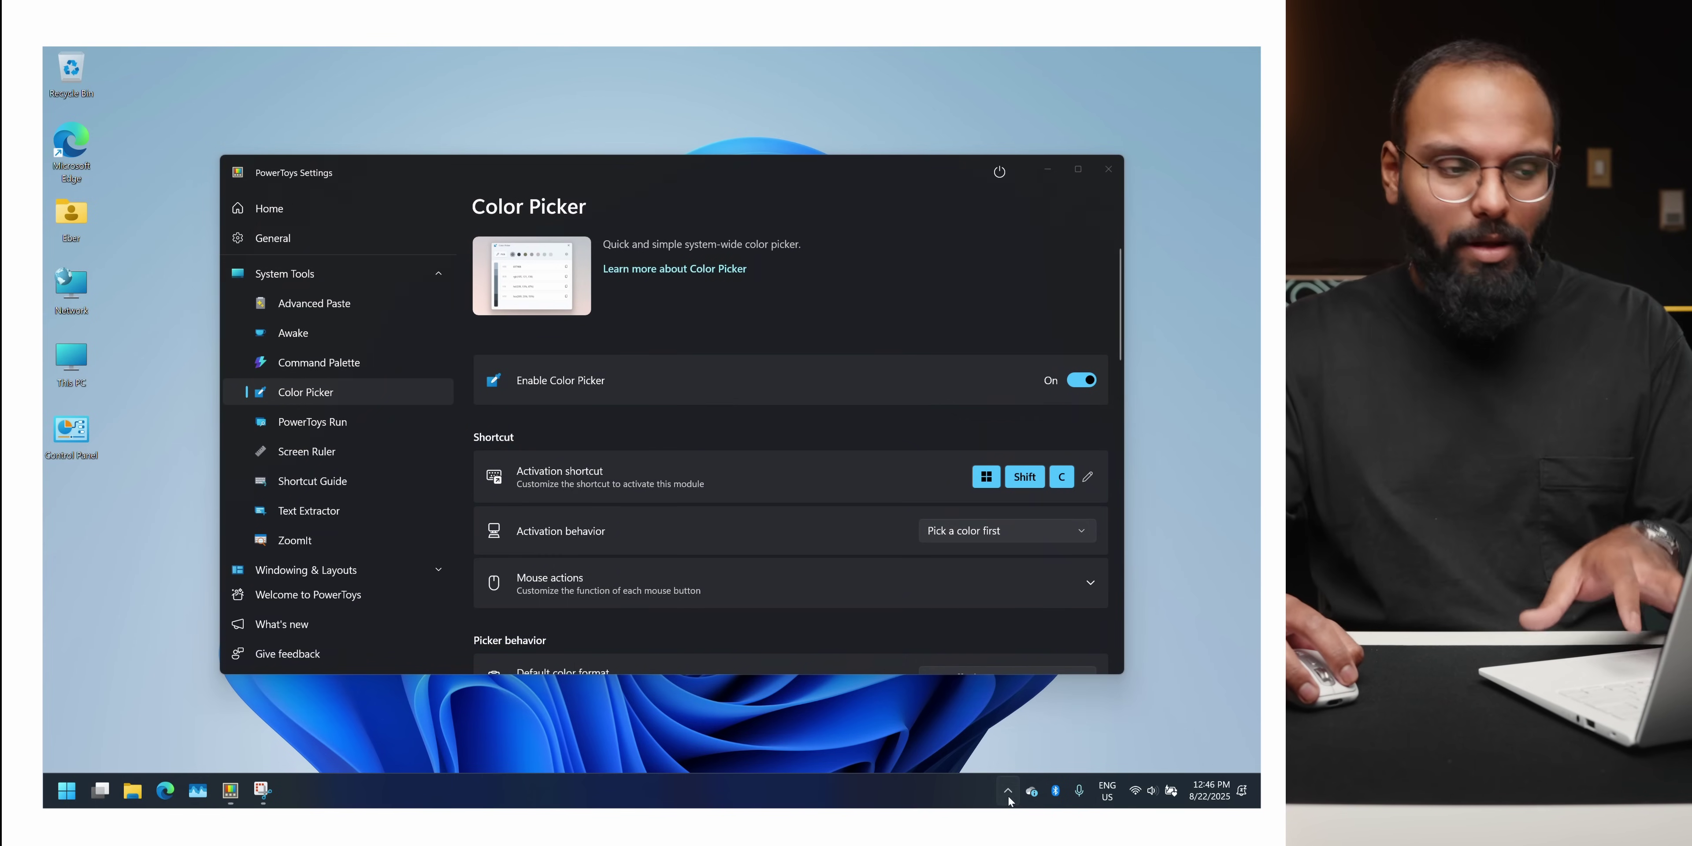
pyautogui.click(1065, 745)
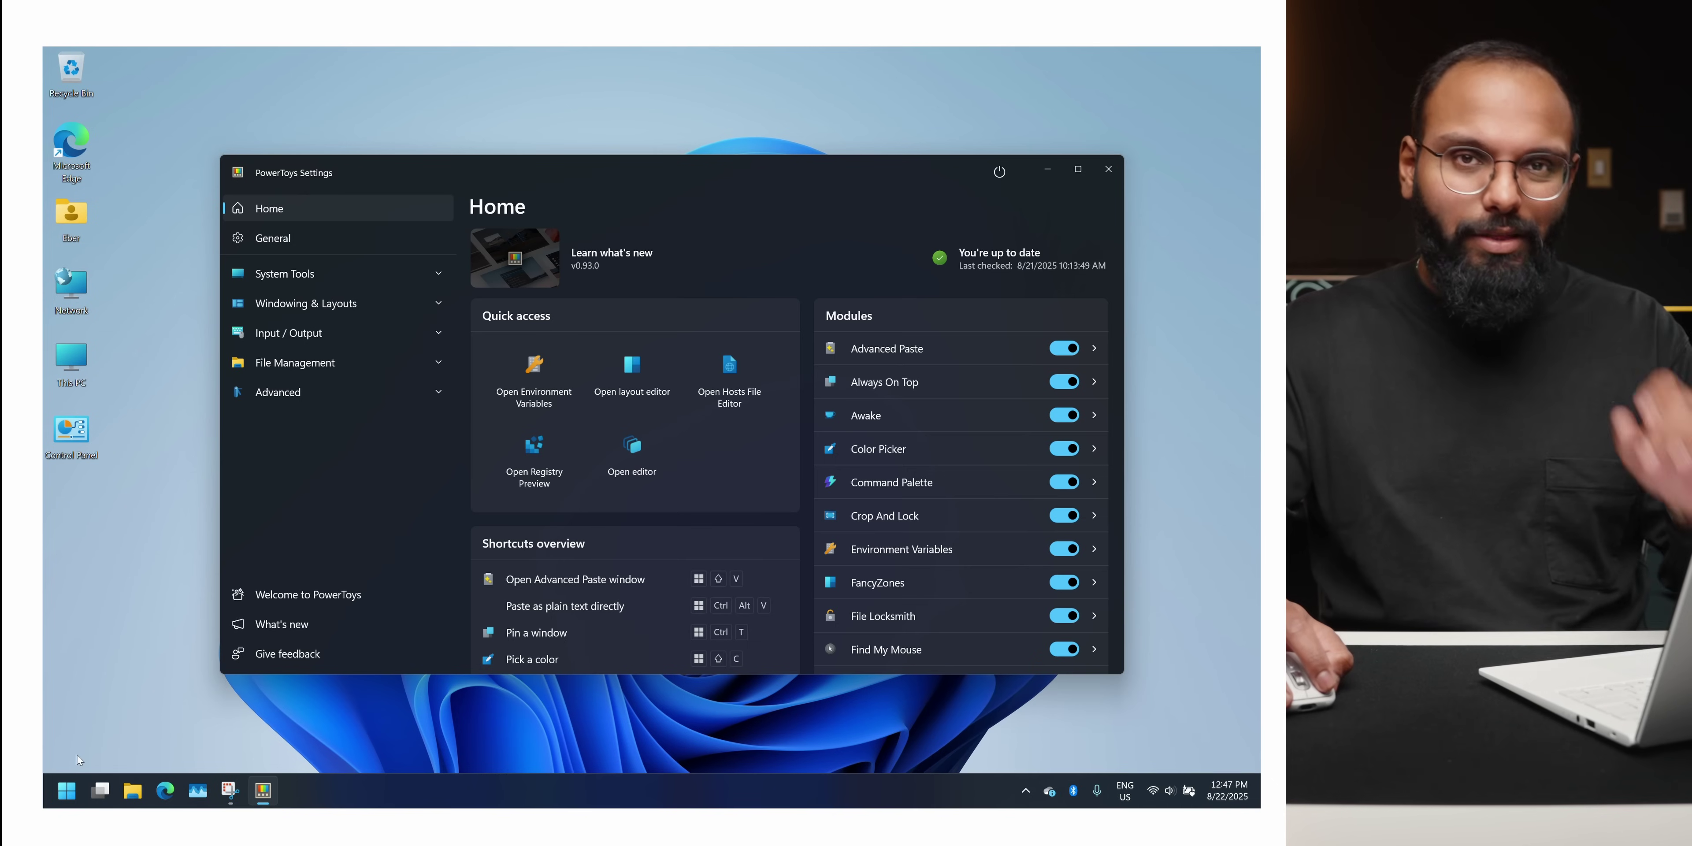
# Browse the File Explorer add-ons, File Locksmith and Image Resizer settings.
pyautogui.click(338, 335)
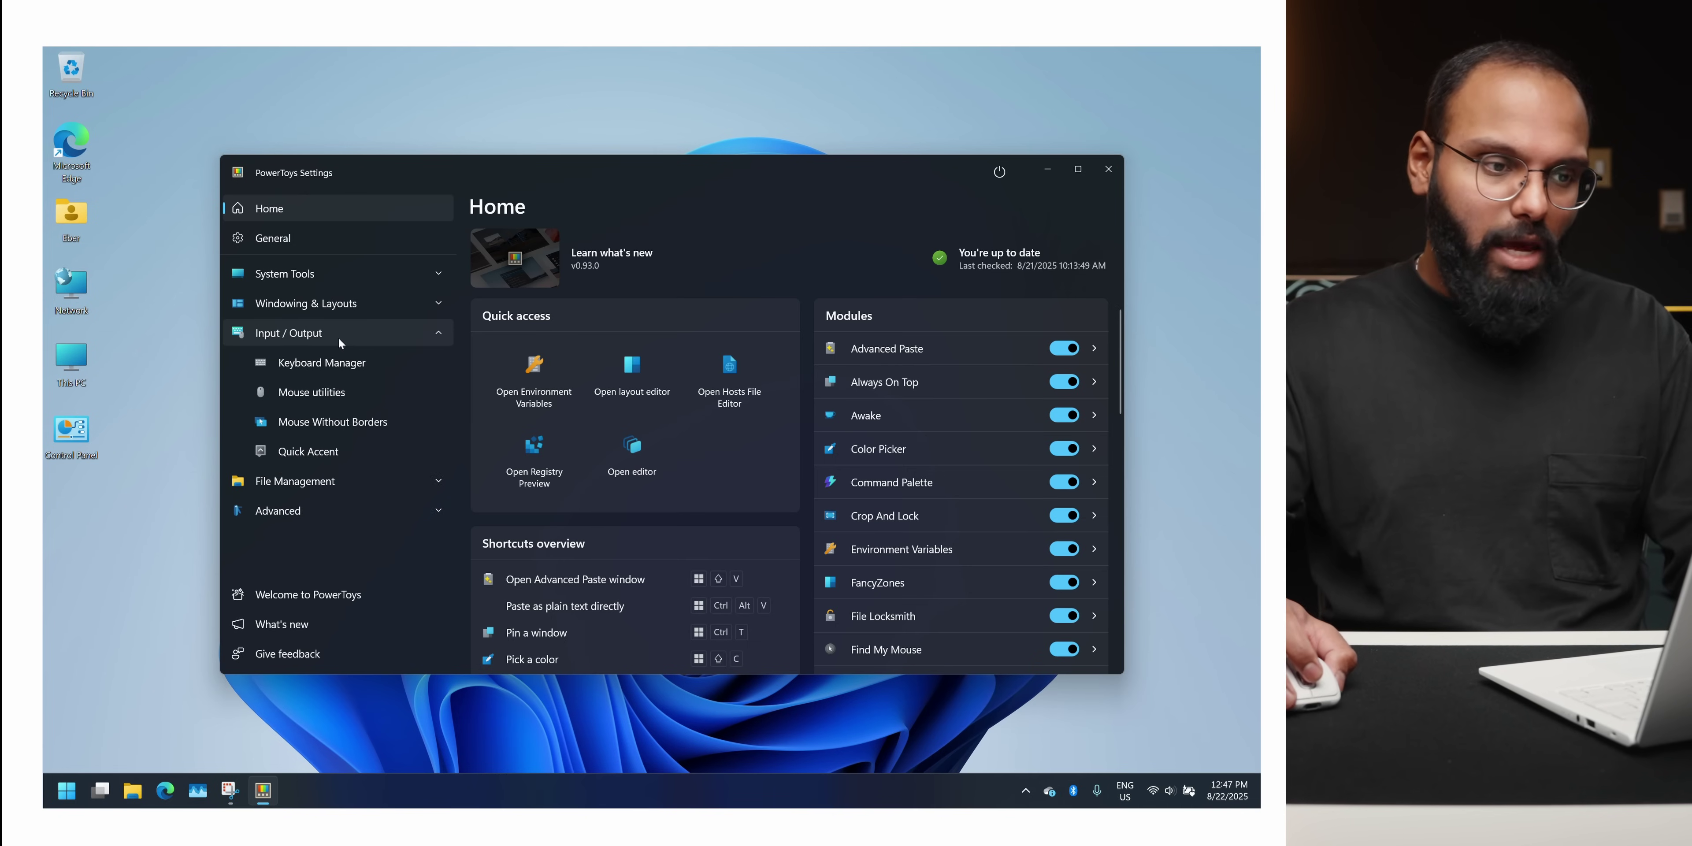
pyautogui.click(321, 481)
pyautogui.scroll(-4, 330, 487)
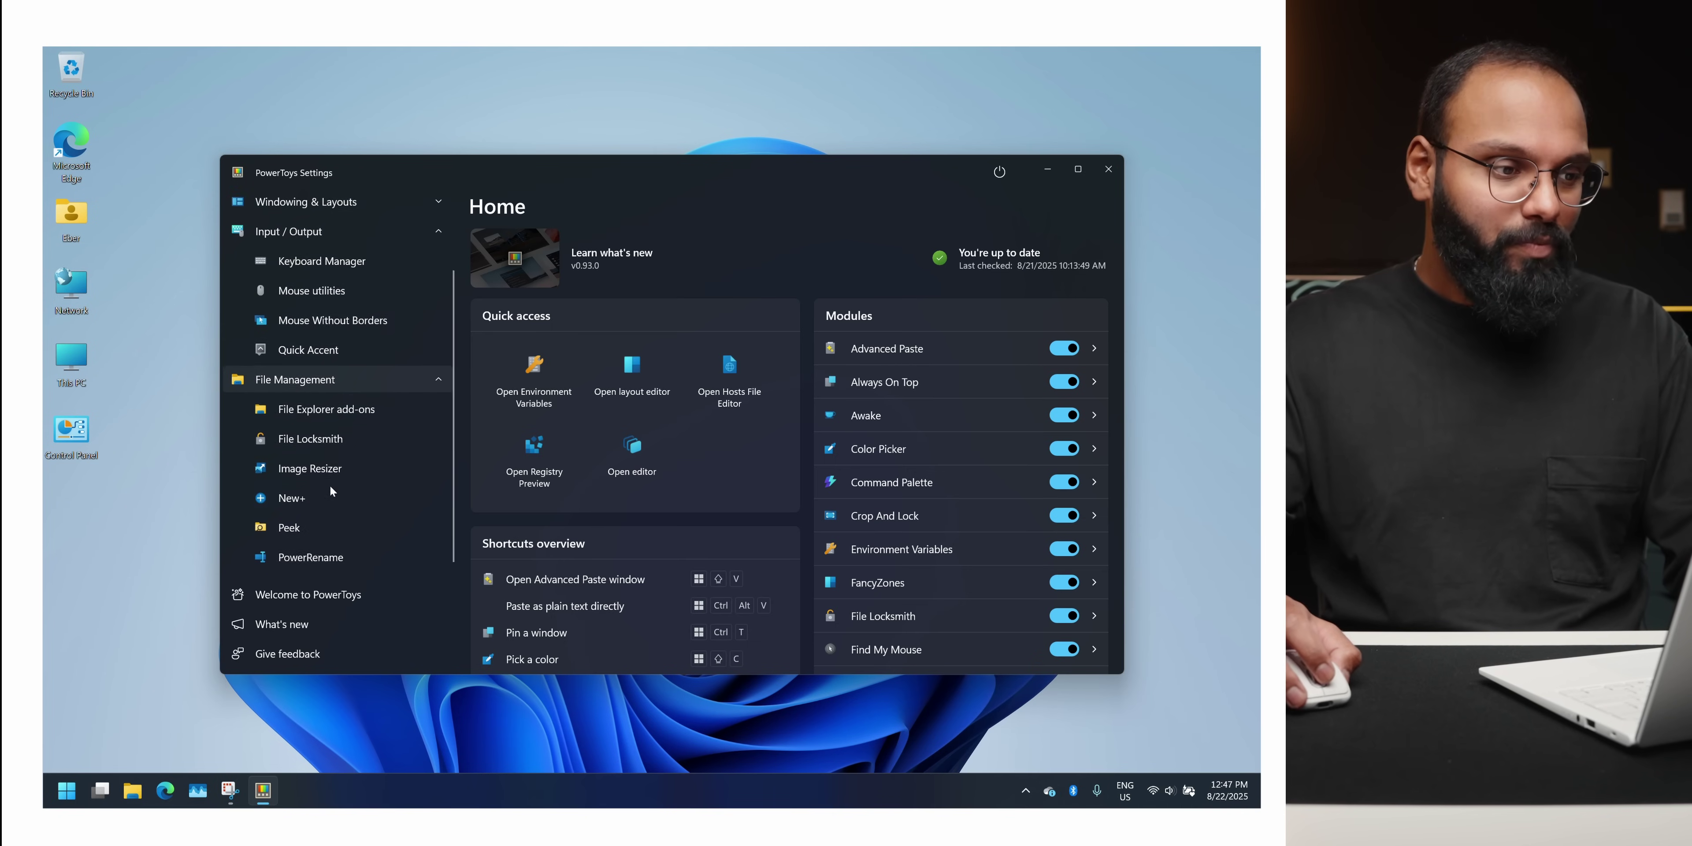
pyautogui.click(339, 387)
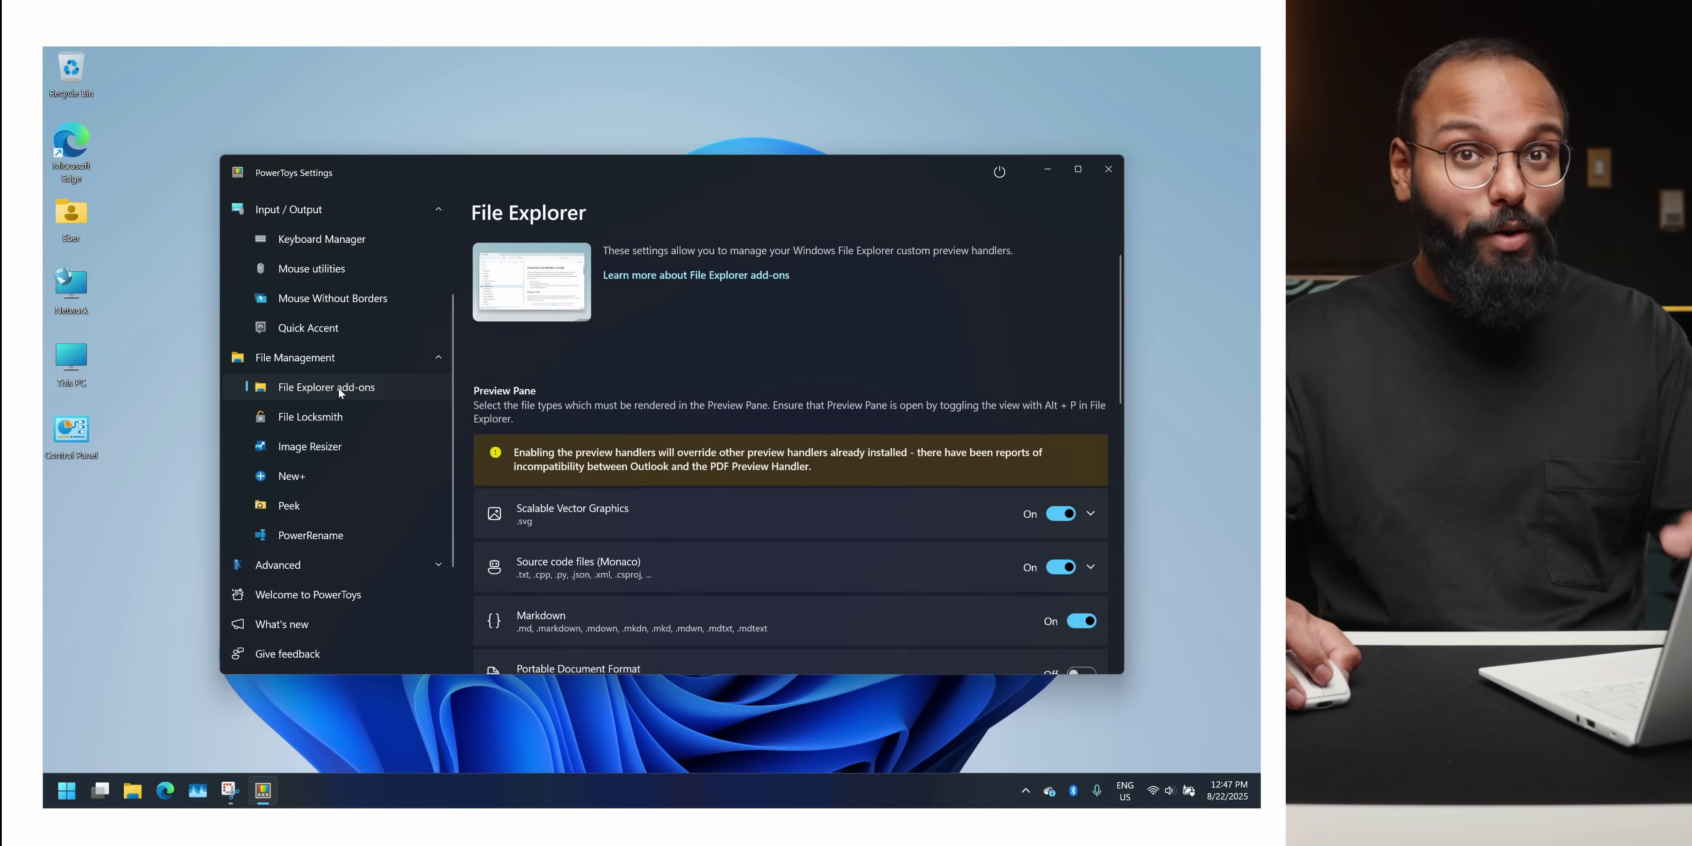
pyautogui.click(340, 417)
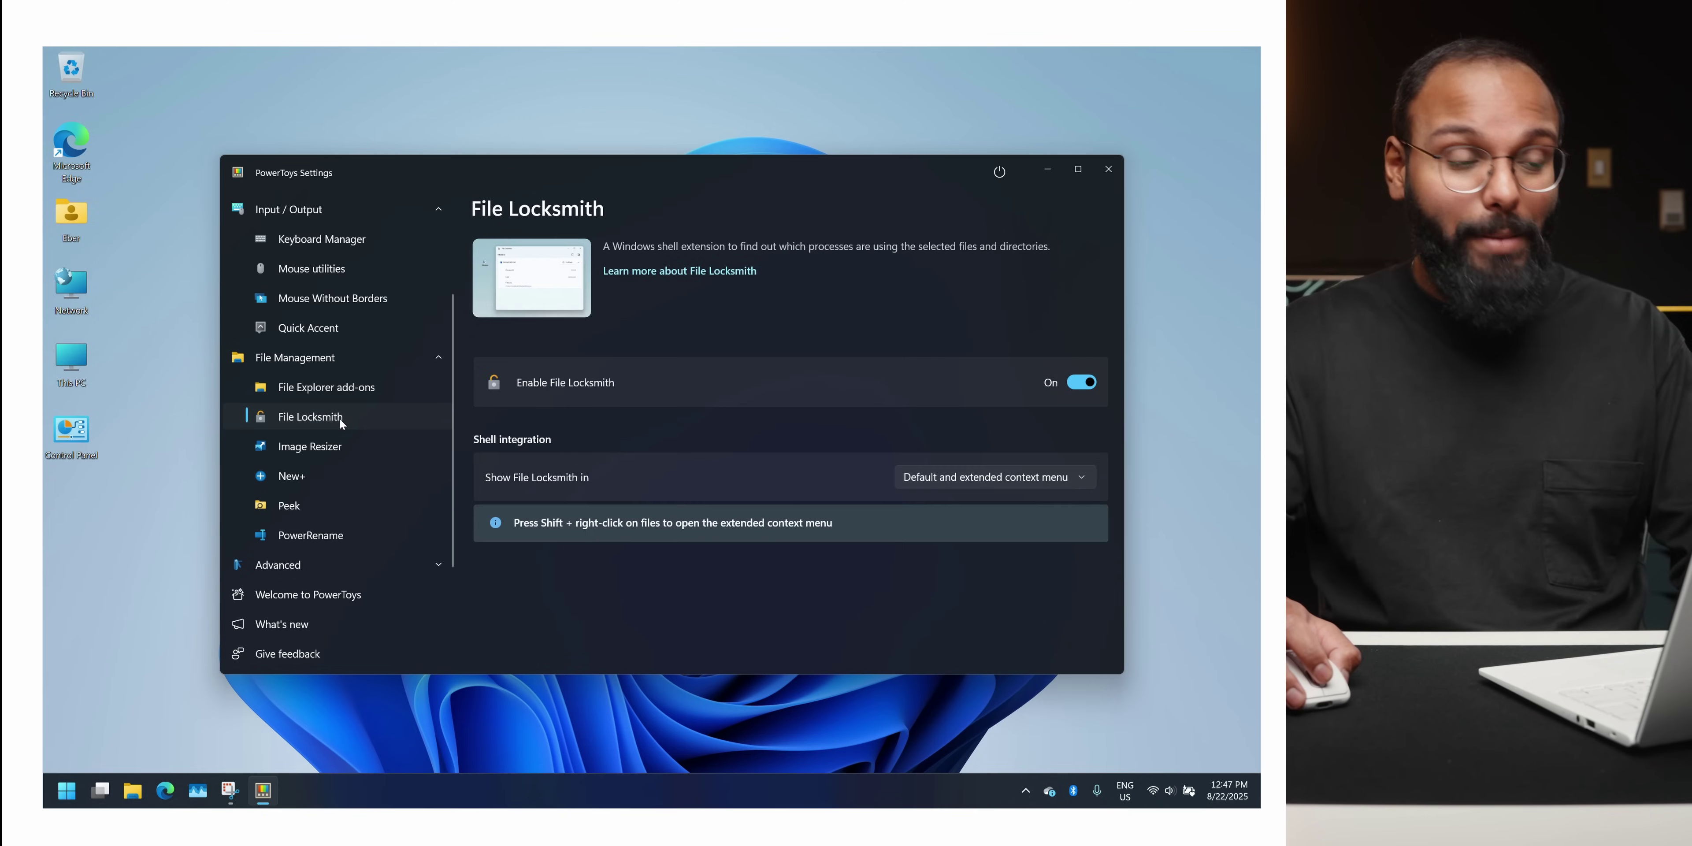
pyautogui.click(336, 452)
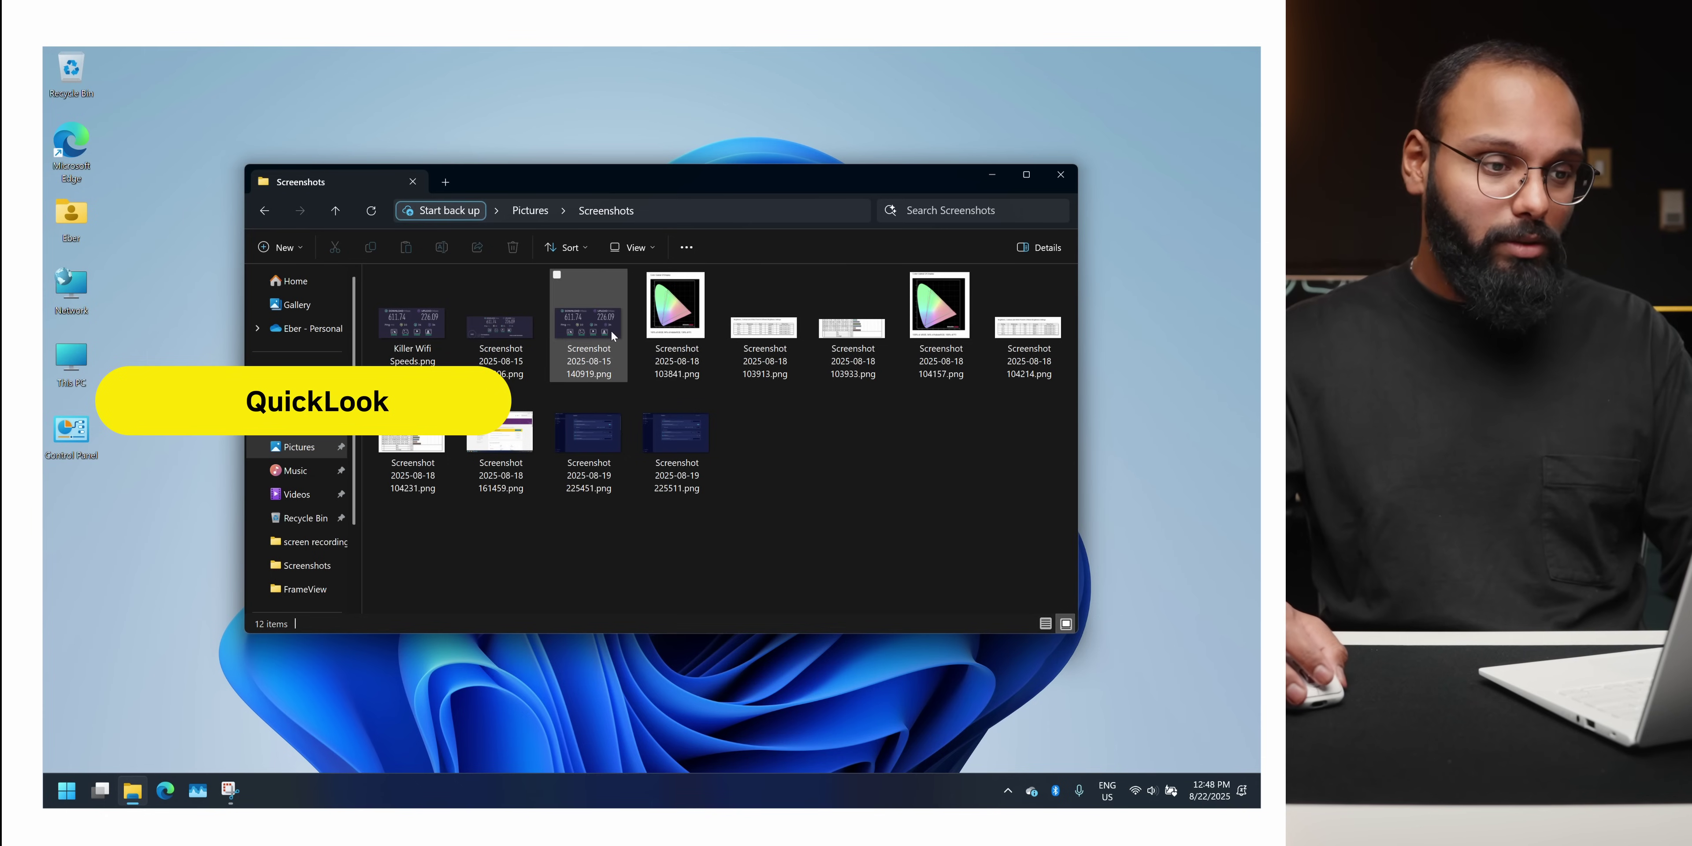
# Preview the speed-test screenshot in QuickLook and step on to the following screenshots.
pyautogui.click(612, 336)
pyautogui.press('space')
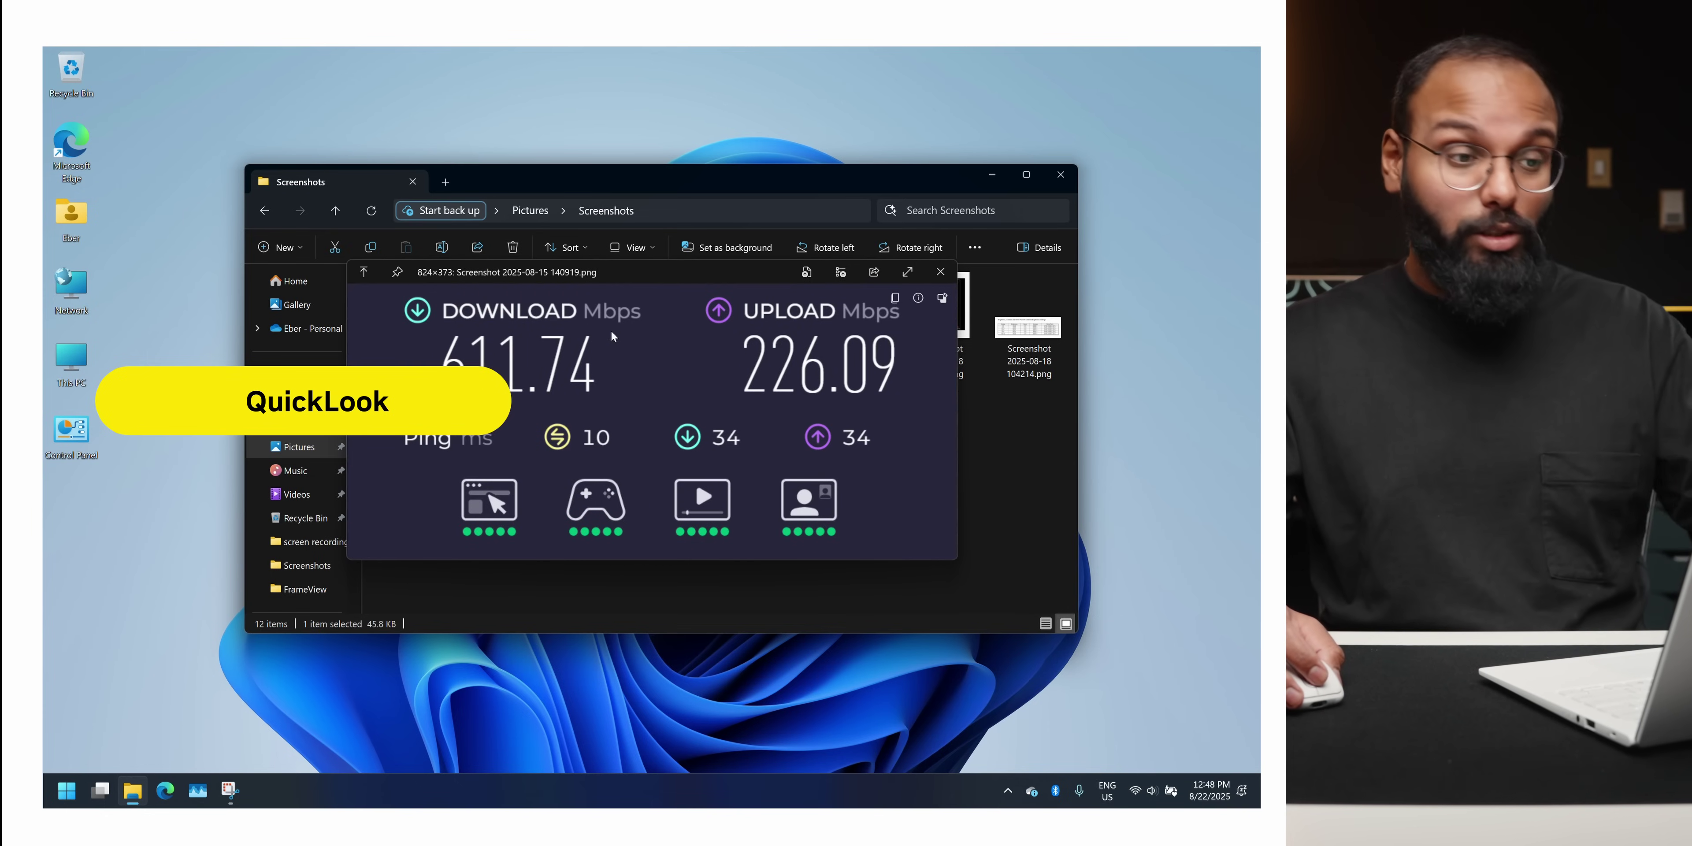
pyautogui.press('Right')
pyautogui.press('Right')
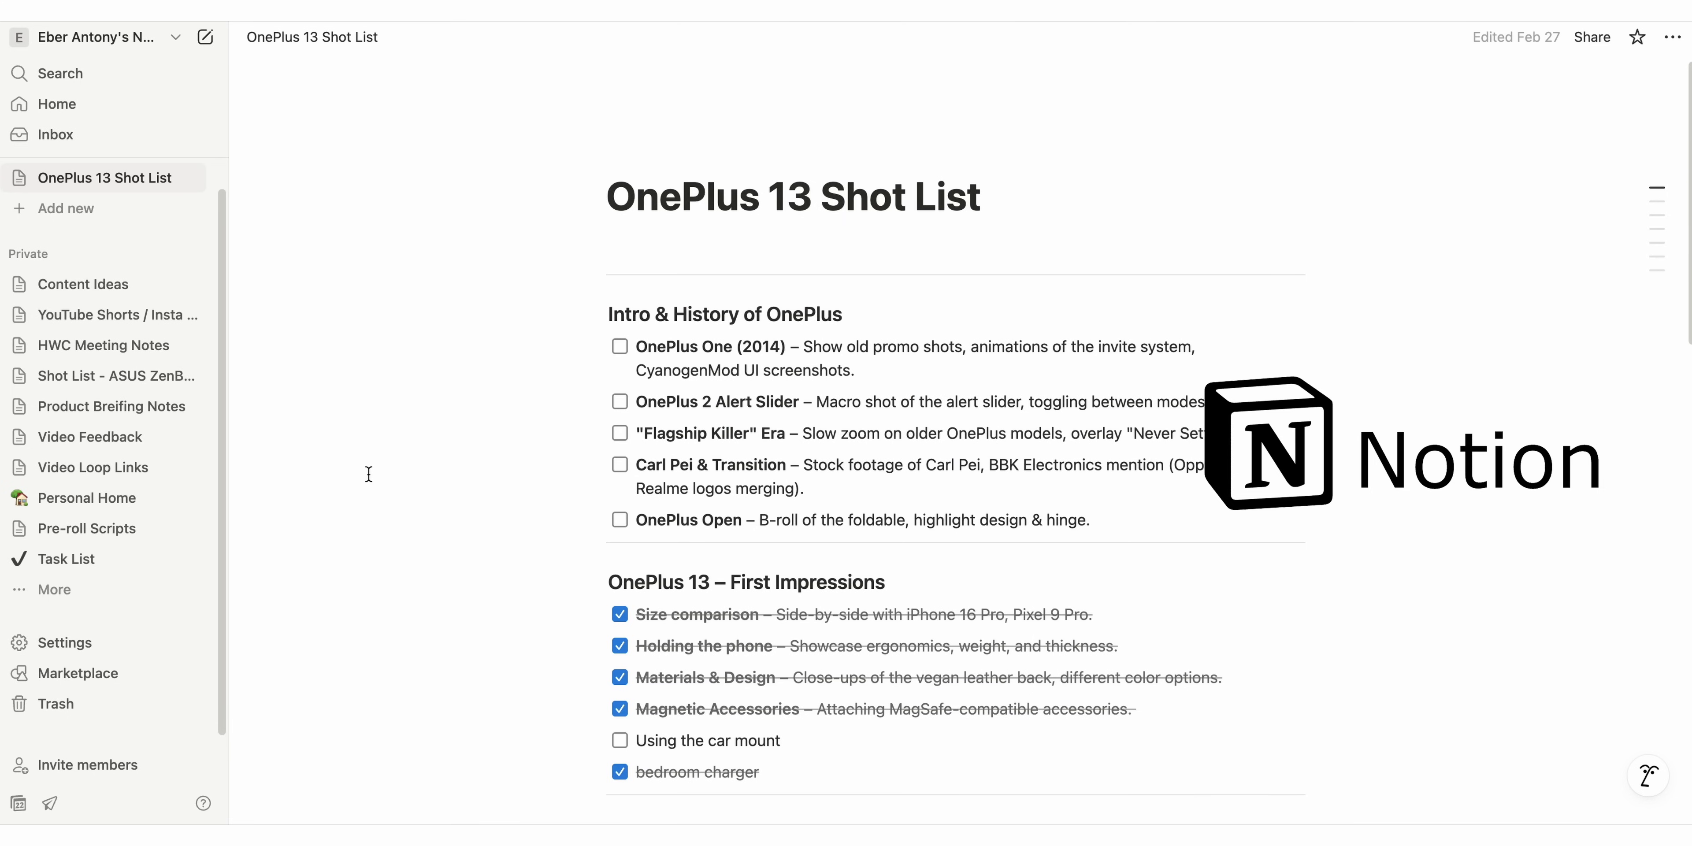
# Scroll the OnePlus 13 Shot List, then visit Content Ideas, Video Loop Links, Personal Home and Task List pages.
pyautogui.scroll(-8, 368, 473)
pyautogui.scroll(6, 372, 474)
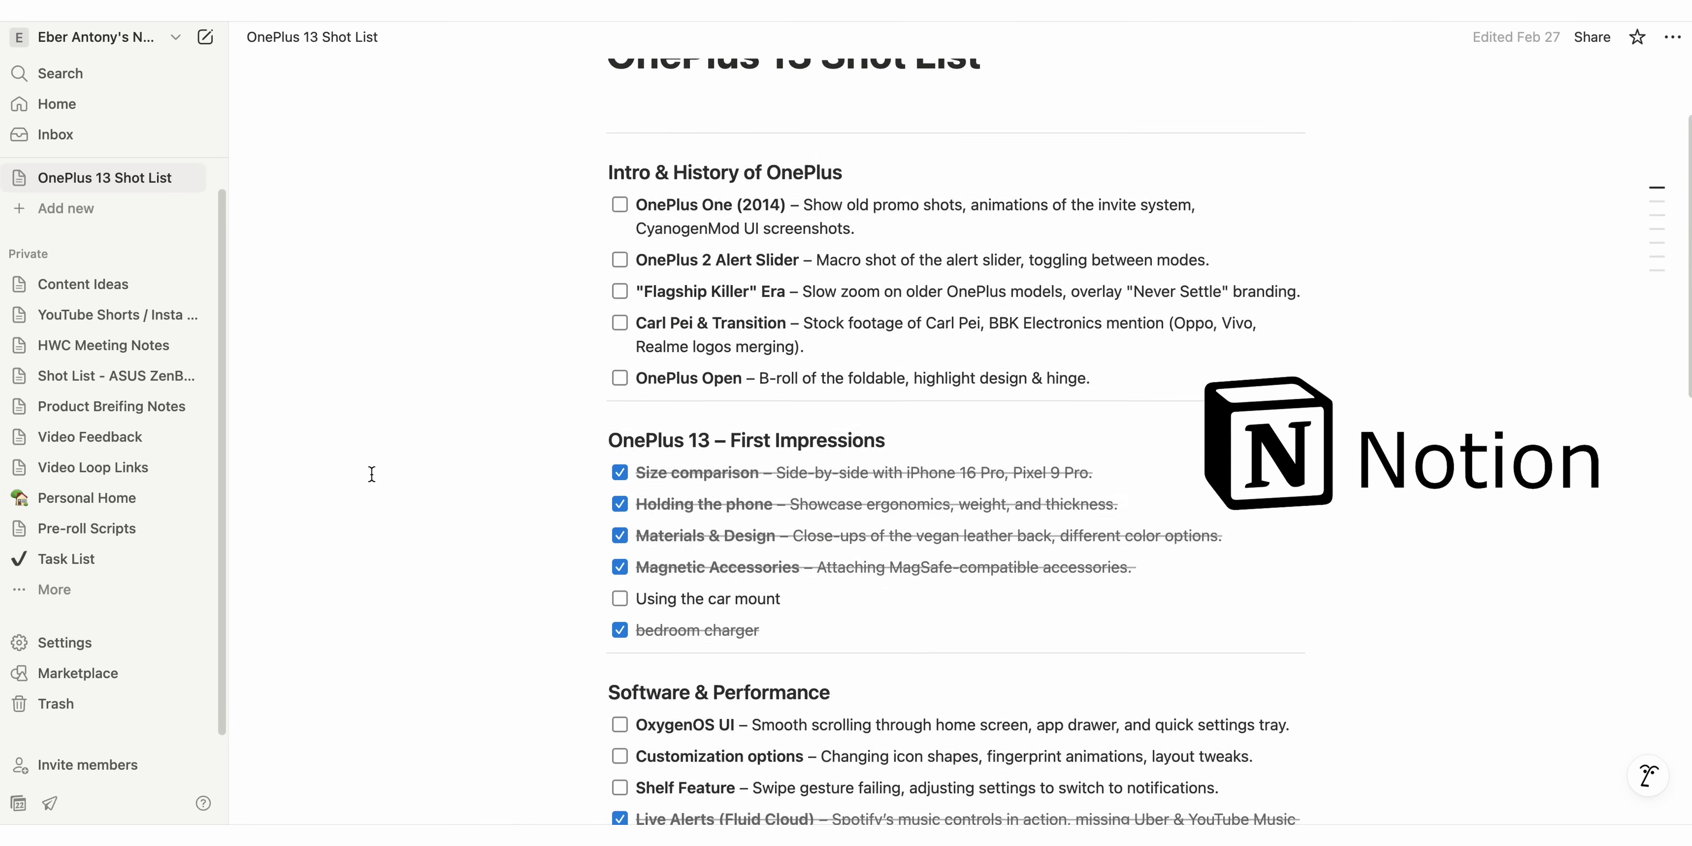
pyautogui.scroll(-9, 370, 472)
pyautogui.click(36, 313)
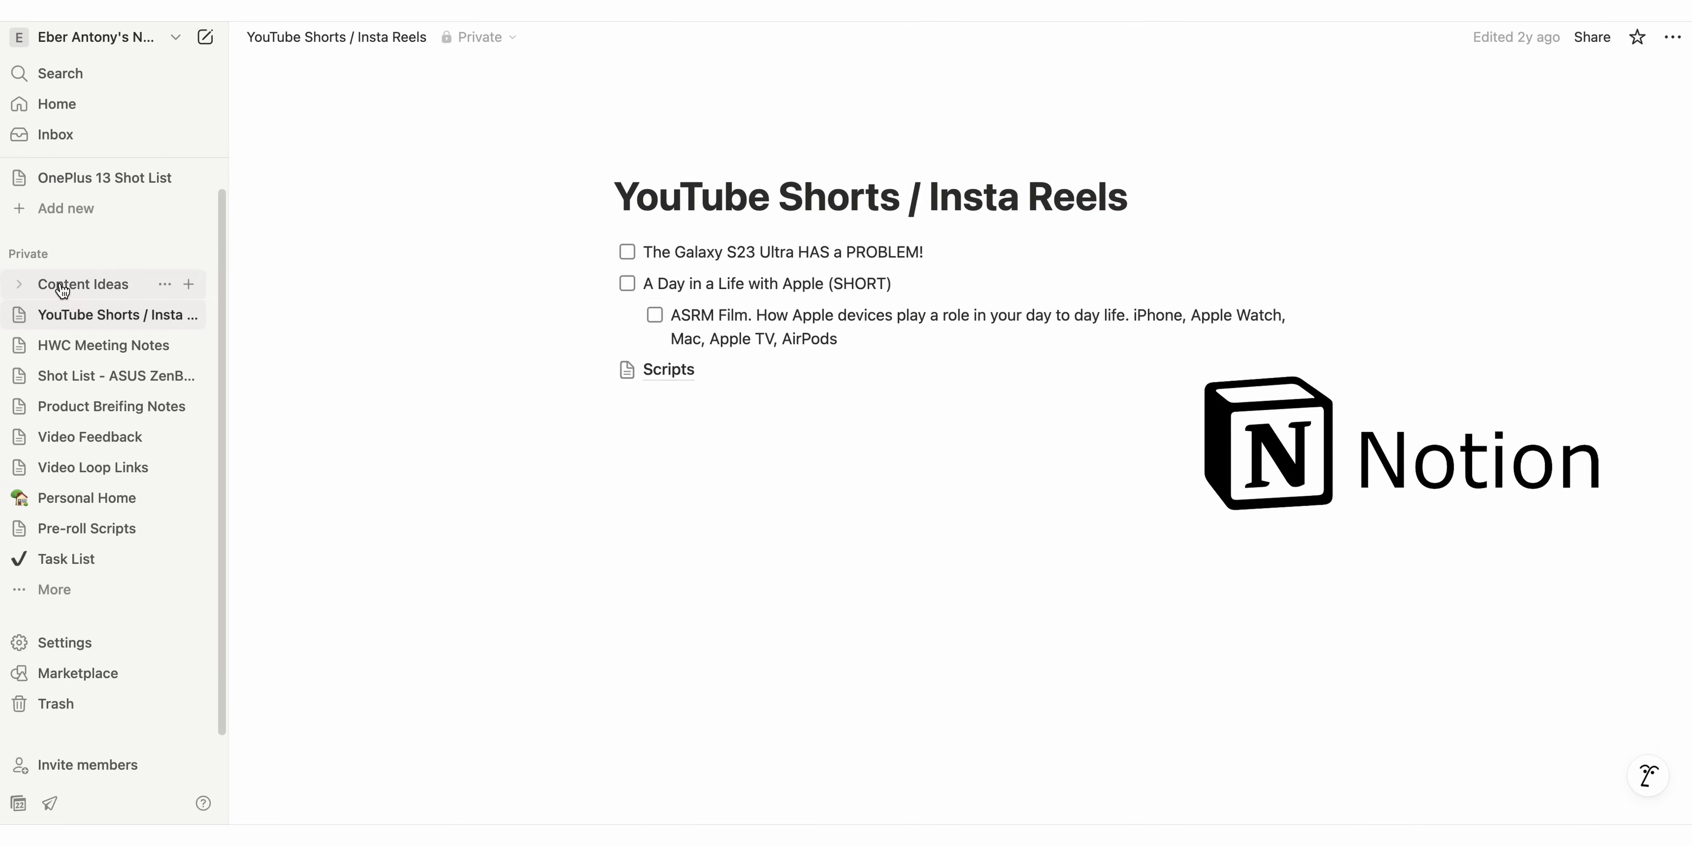
pyautogui.click(58, 283)
pyautogui.click(64, 405)
pyautogui.click(80, 466)
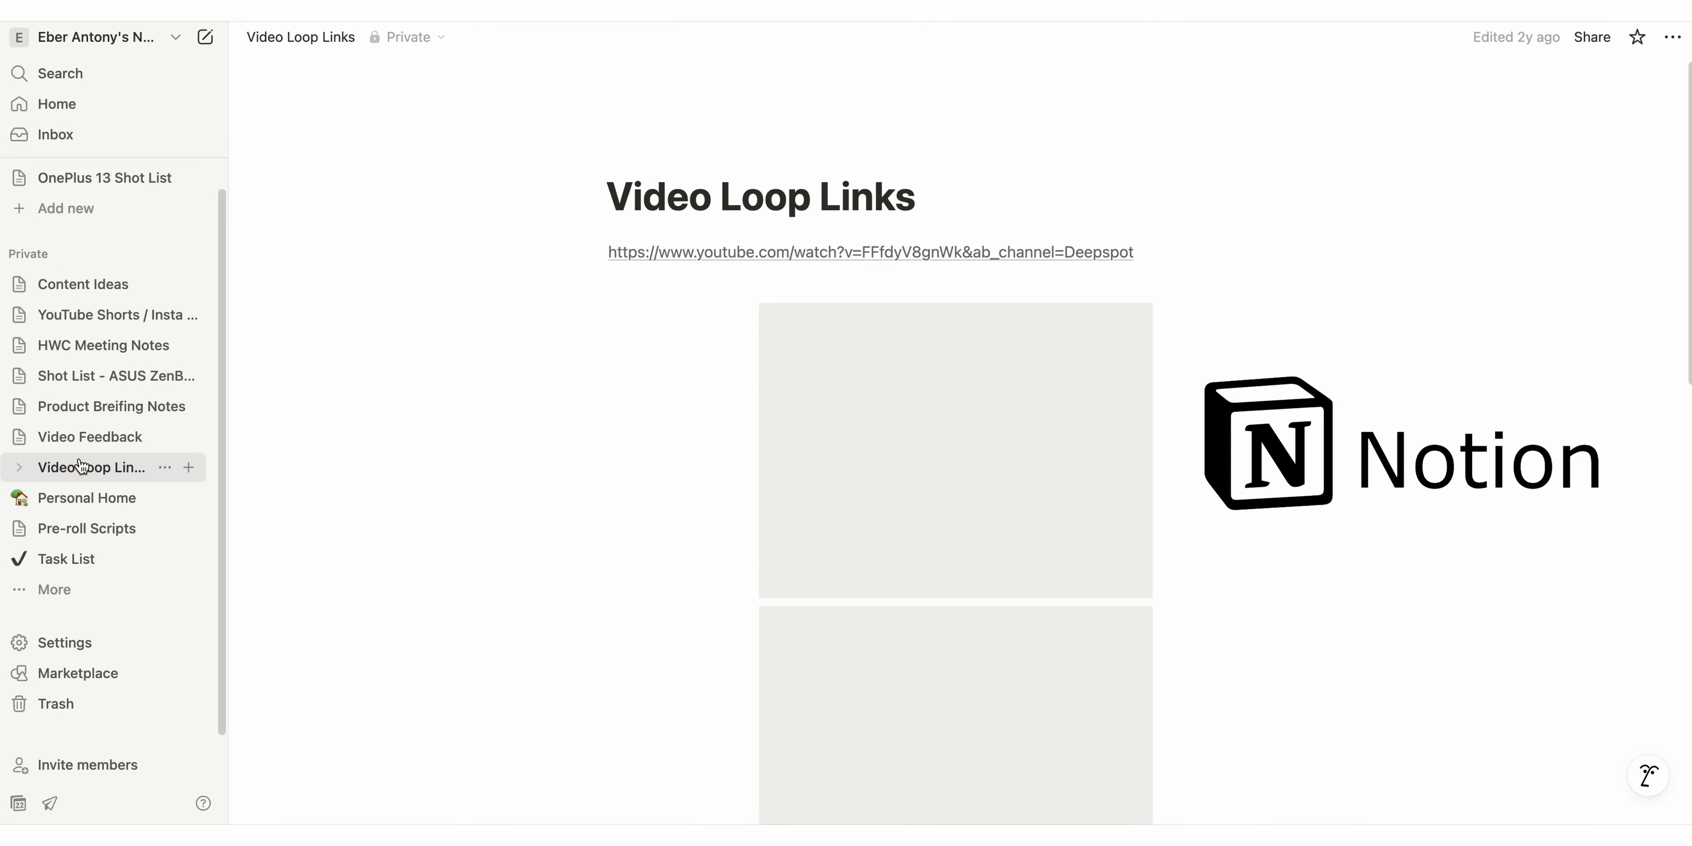
pyautogui.click(87, 496)
pyautogui.click(86, 567)
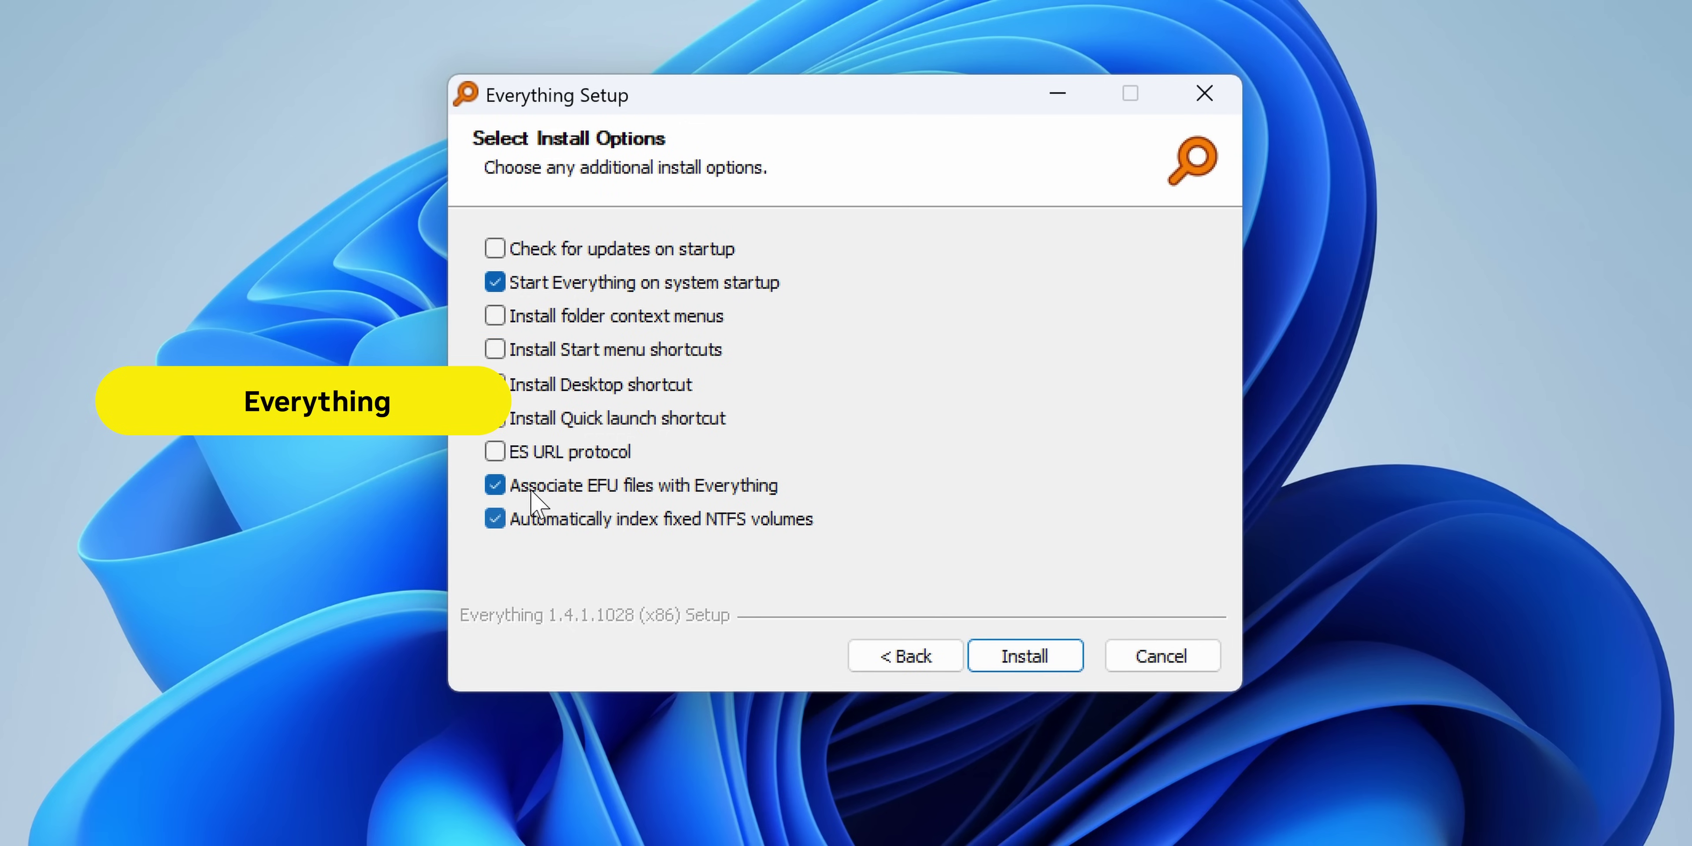
# Install Everything, search 'cpuz' and copy the full path of cpuz main.png.
pyautogui.click(1012, 669)
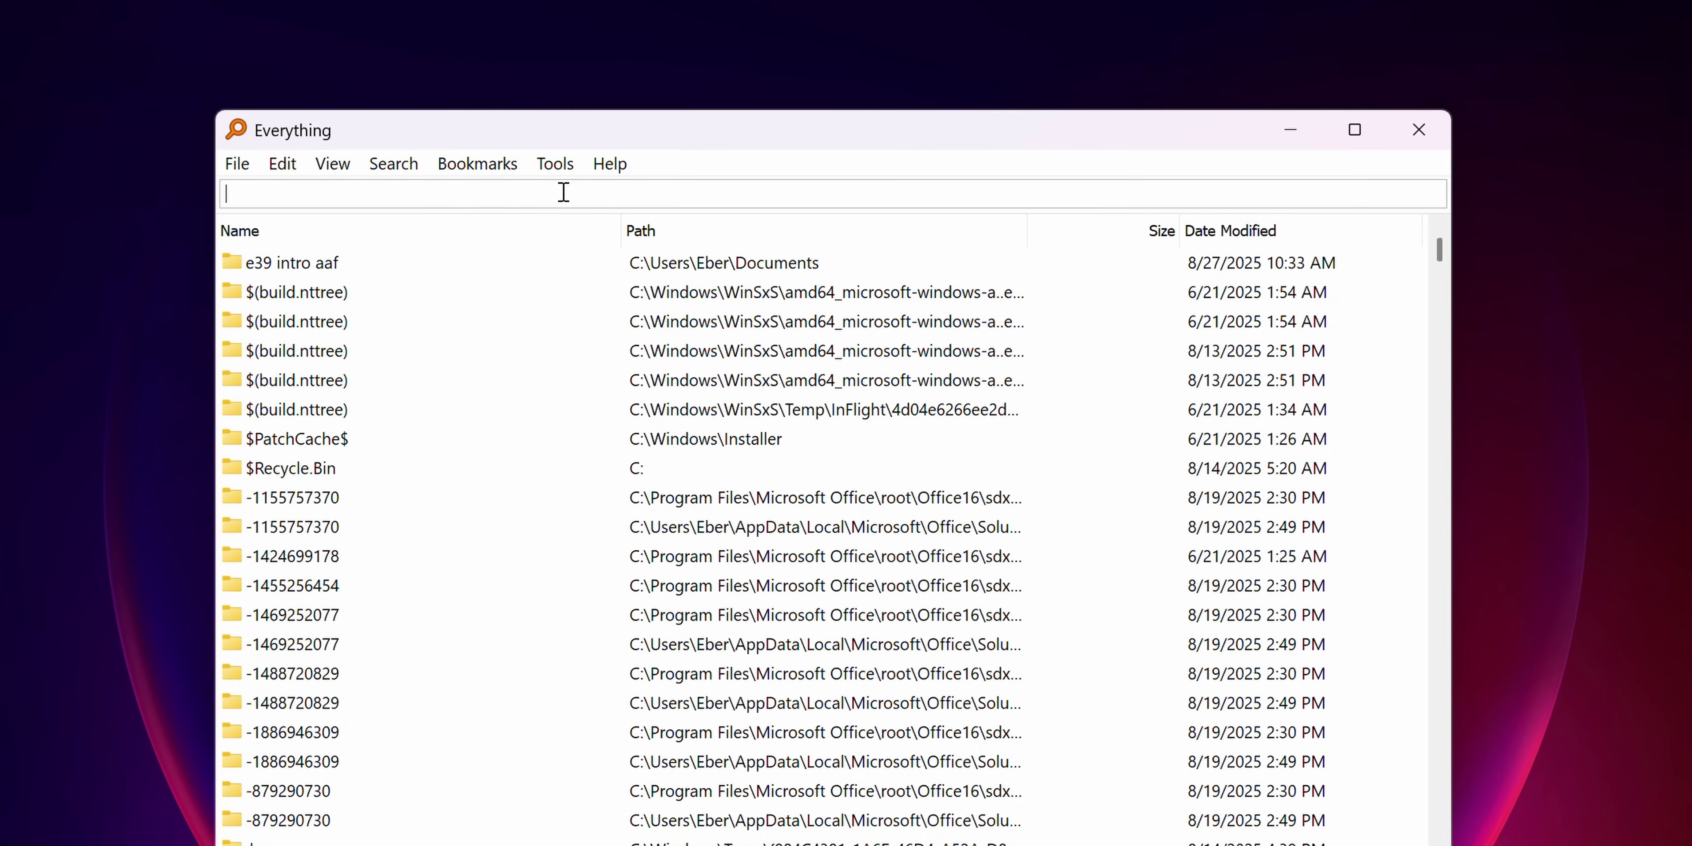
pyautogui.write('cpuz')
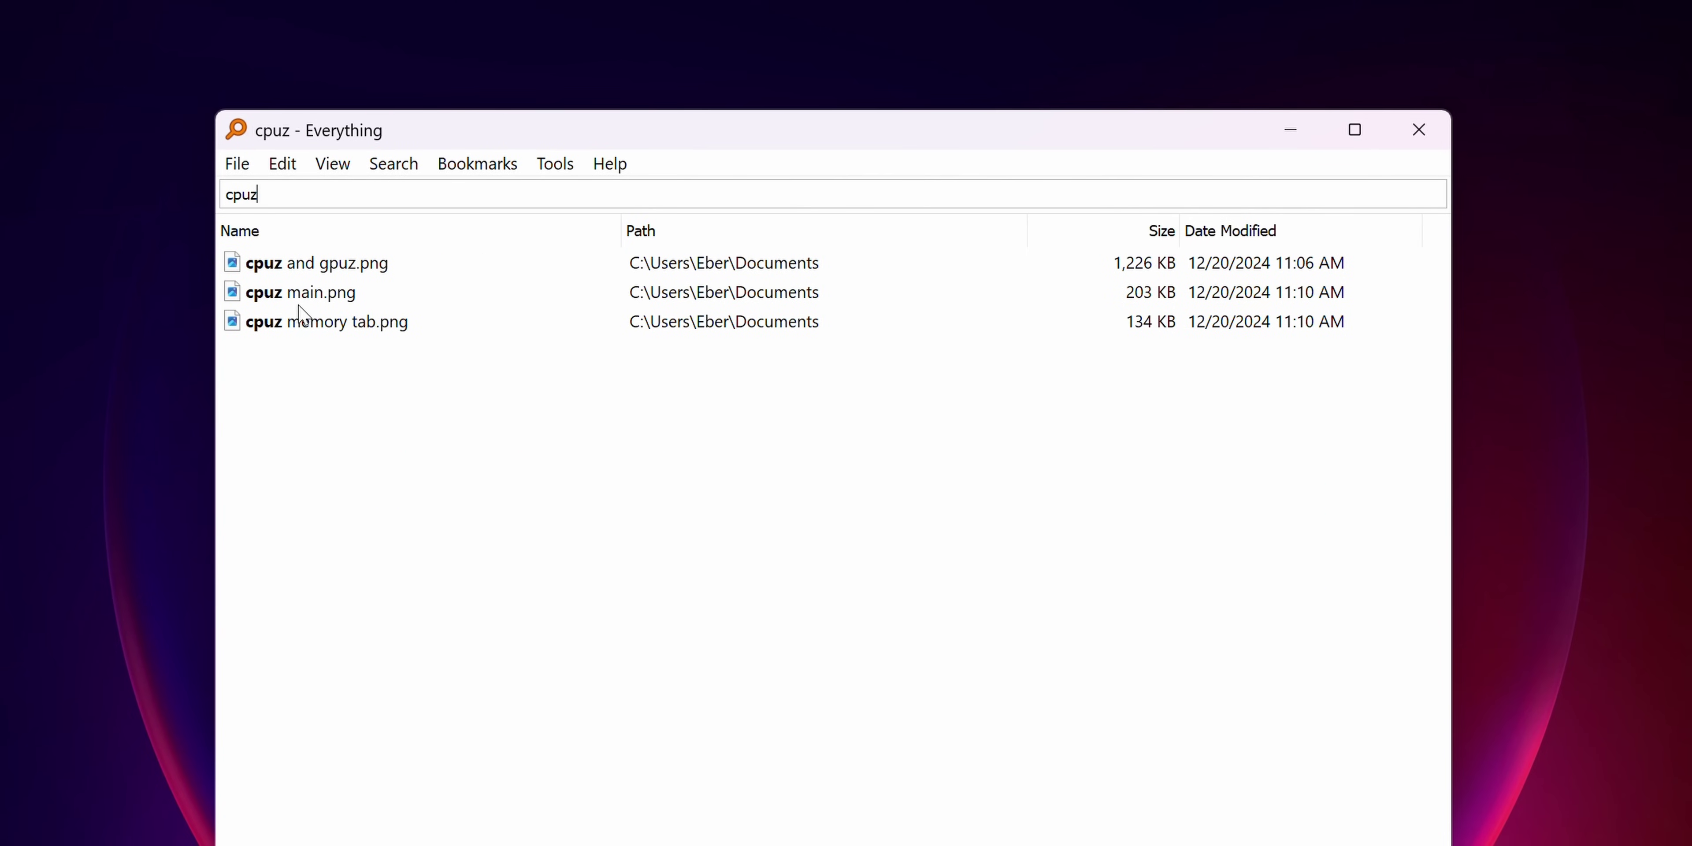
pyautogui.rightClick(295, 290)
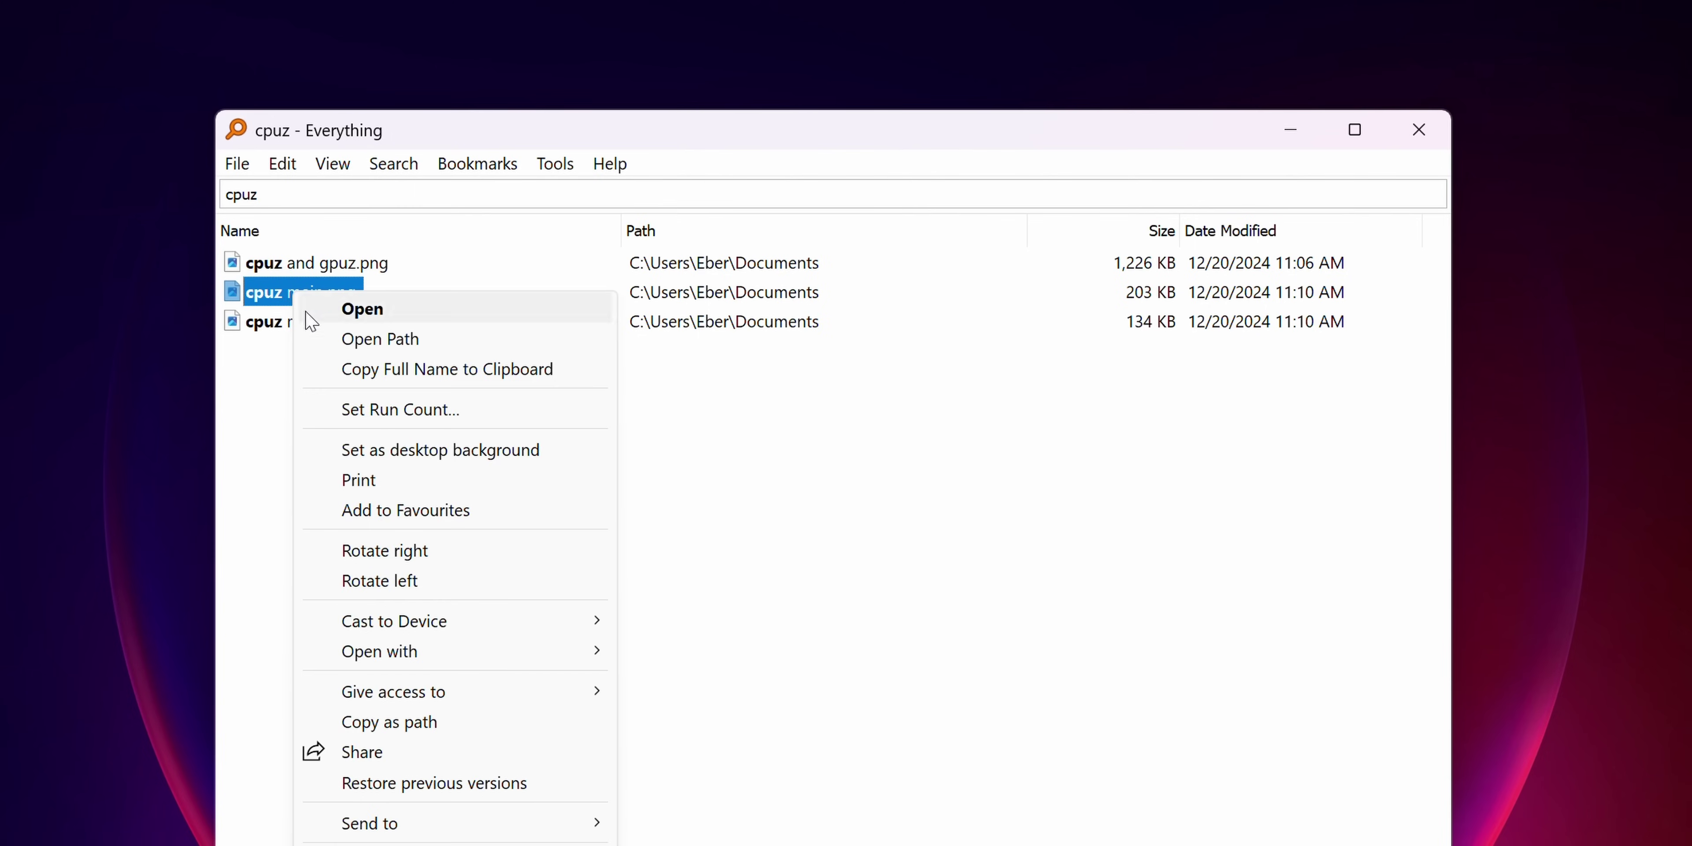
pyautogui.click(377, 372)
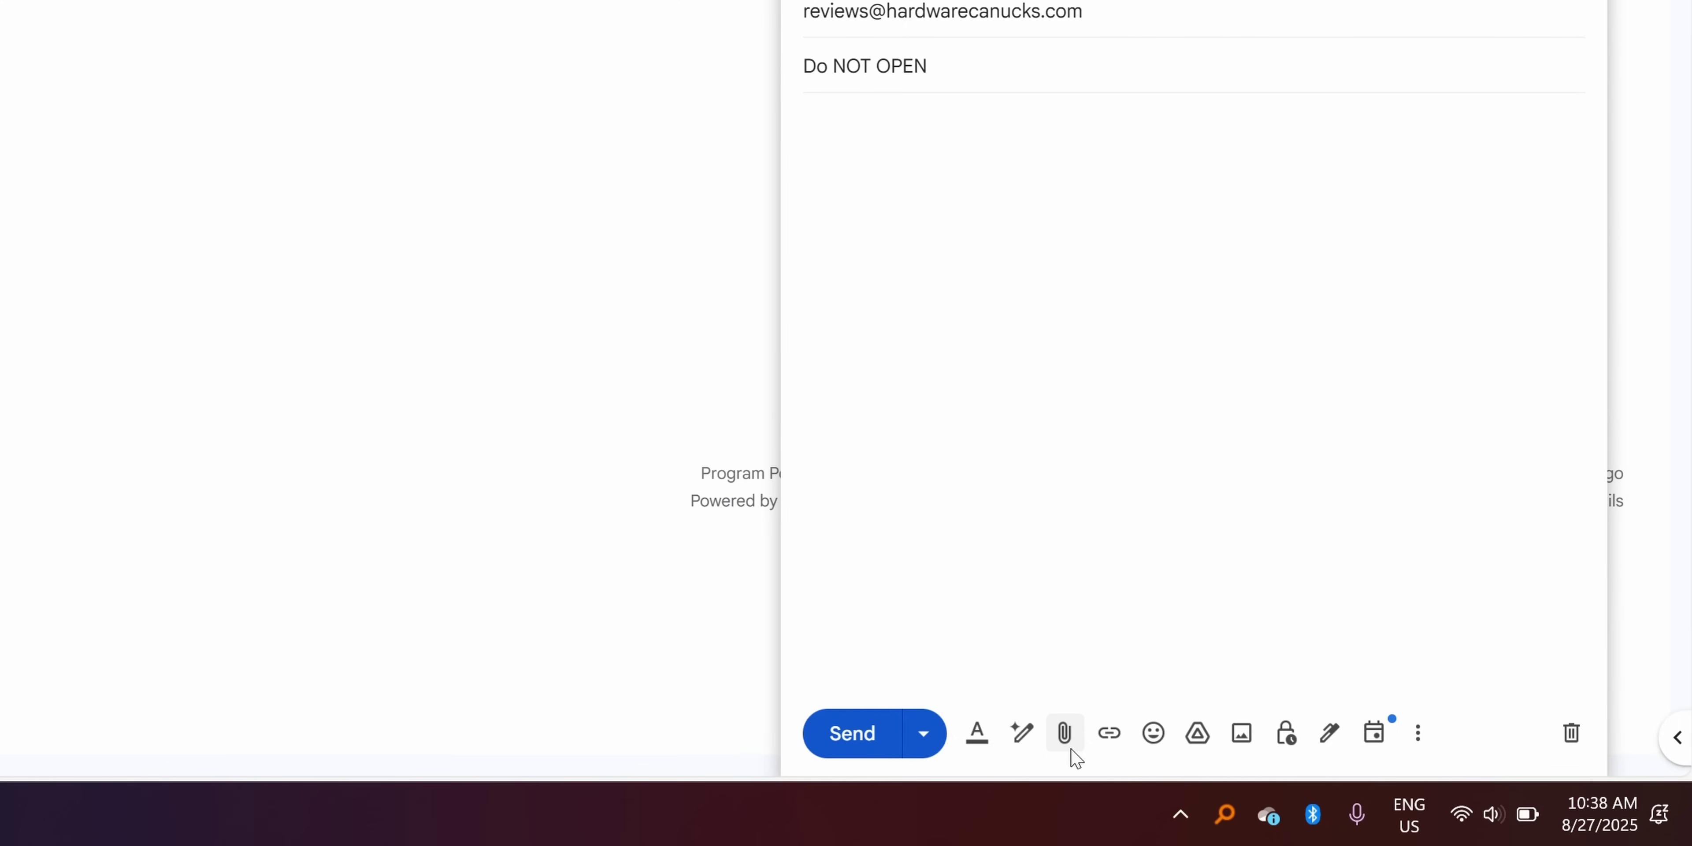
# Attach cpuz main.png to the Gmail draft using the pasted path.
pyautogui.click(1067, 749)
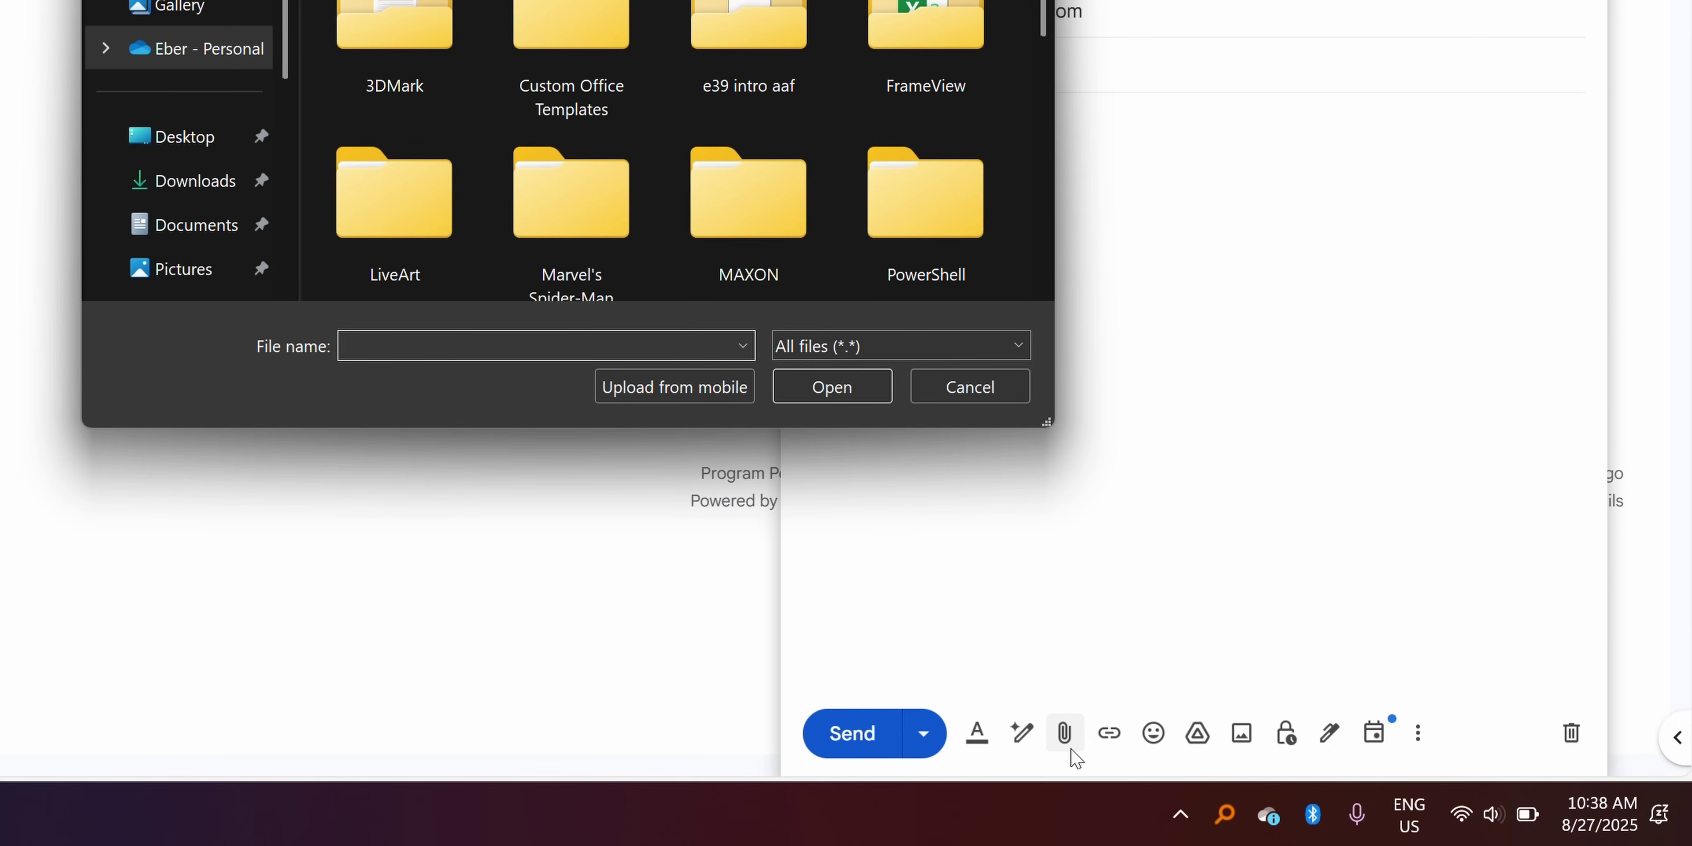
pyautogui.write('C:\\Users\\Eber\\Documents\\cpuz main.png')
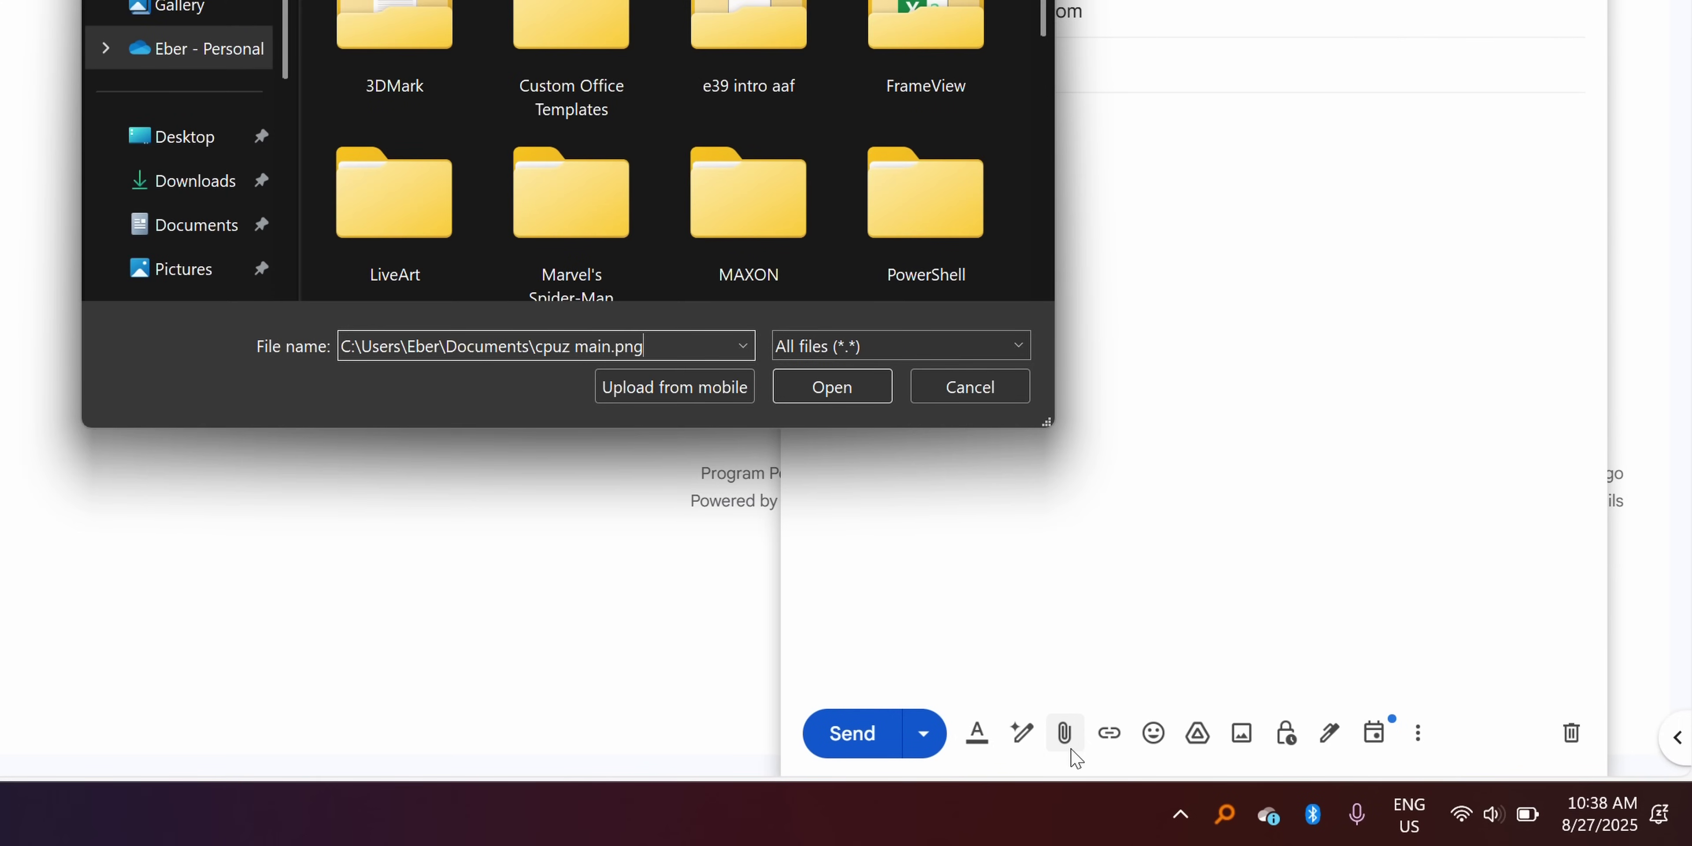
pyautogui.click(818, 381)
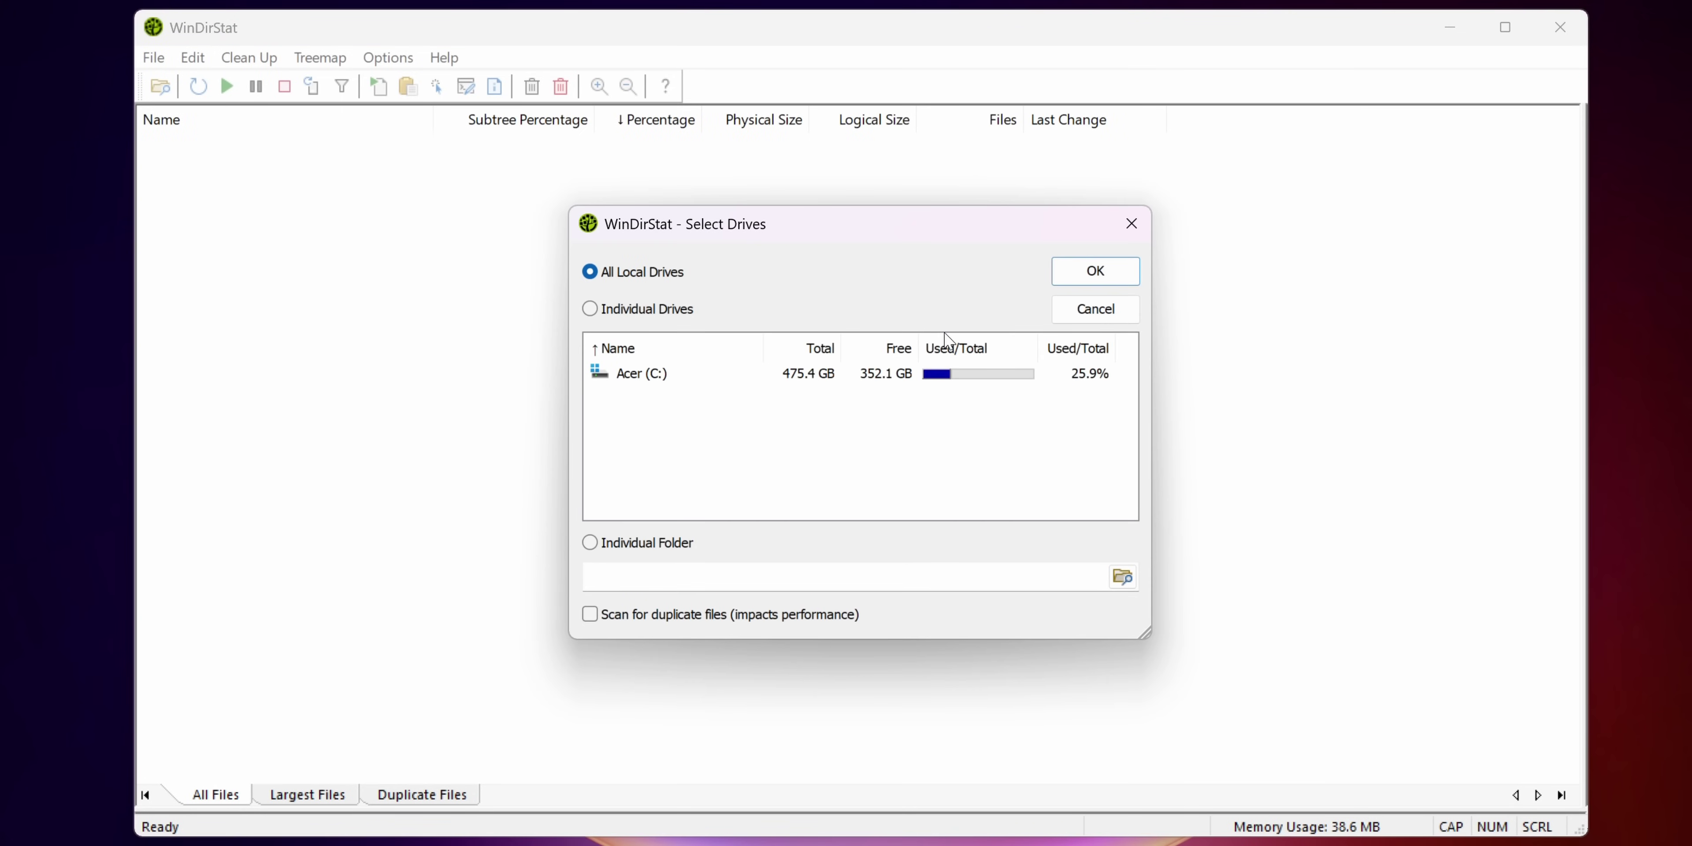
# Scan all local drives, then select the seven Screen Recording mp4 files via the treemap.
pyautogui.click(1082, 270)
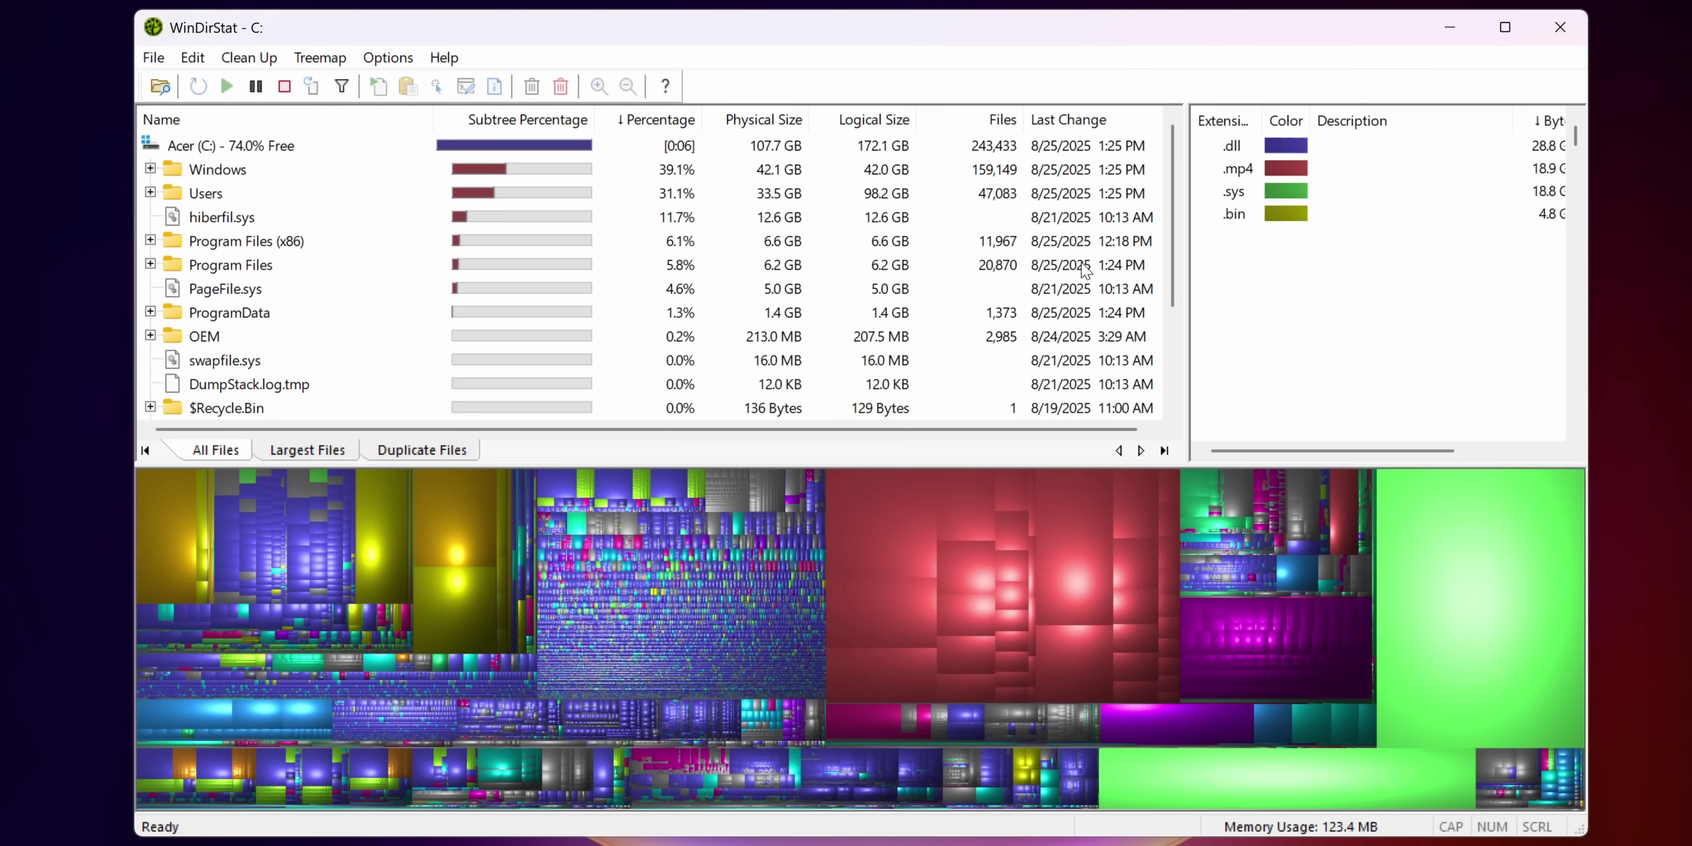
pyautogui.click(880, 523)
pyautogui.keyDown('shift'); pyautogui.click(505, 288); pyautogui.keyUp('shift')
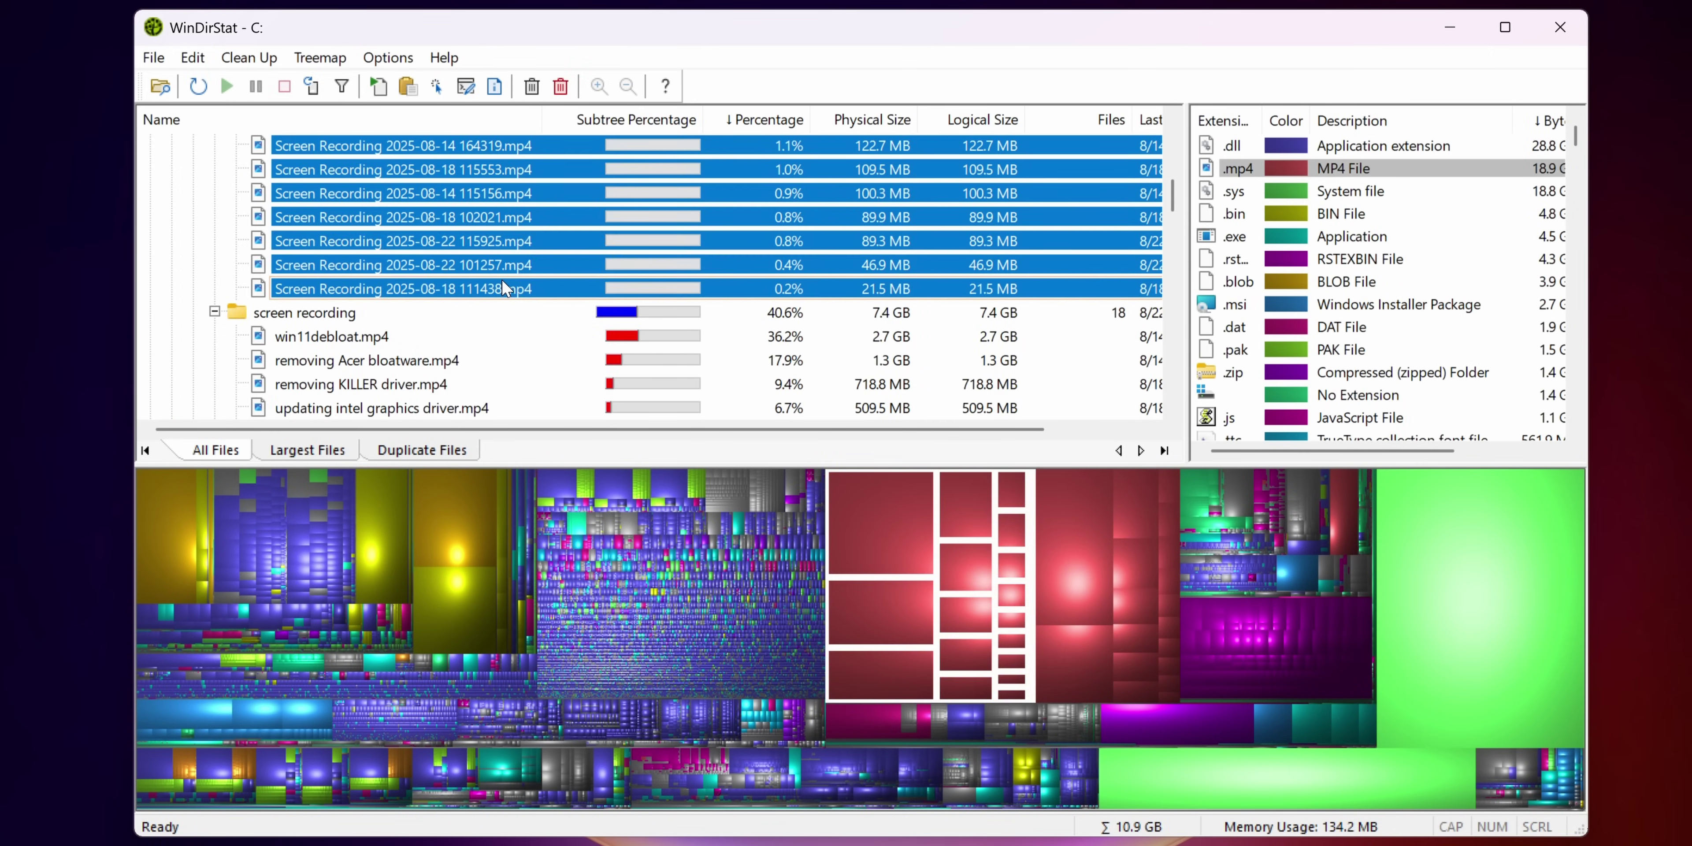